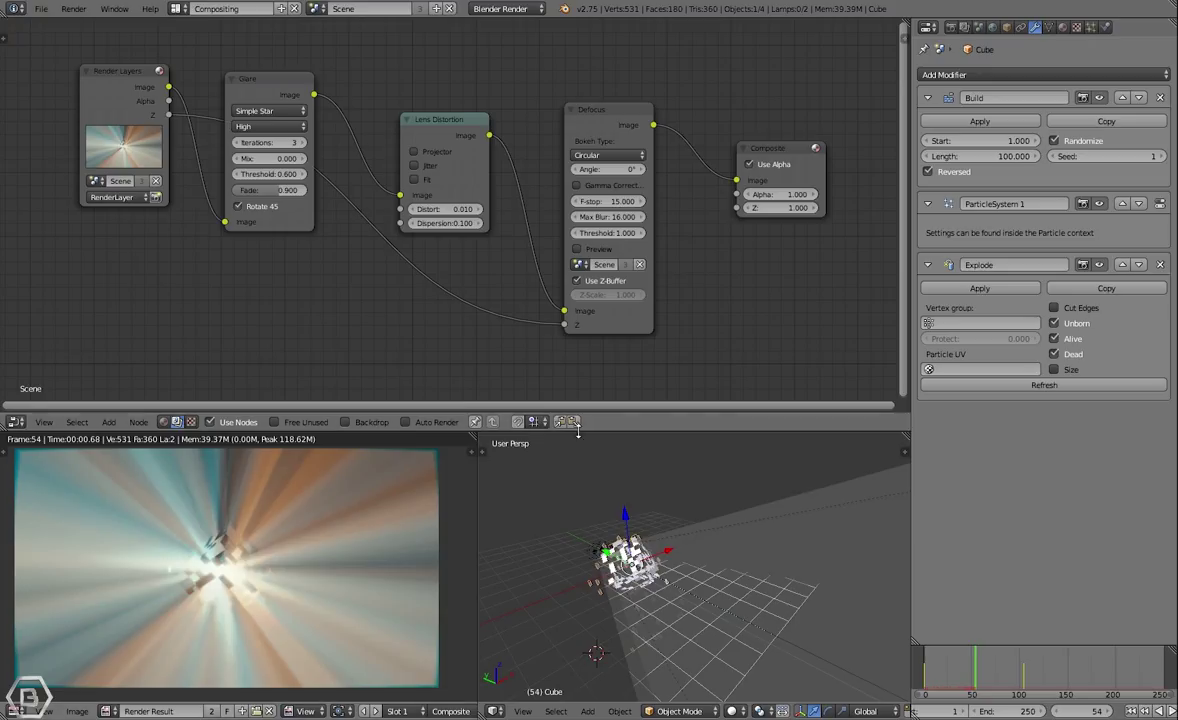
Add a Viewer node below the Composite node and connect the Defocus node's Image output to it
{"action": "key", "text": "shift+a"}
{"action": "left_click", "coordinate": [750, 276]}
{"action": "type", "text": "view"}
{"action": "left_click", "coordinate": [774, 297]}
{"action": "left_click", "coordinate": [784, 292]}
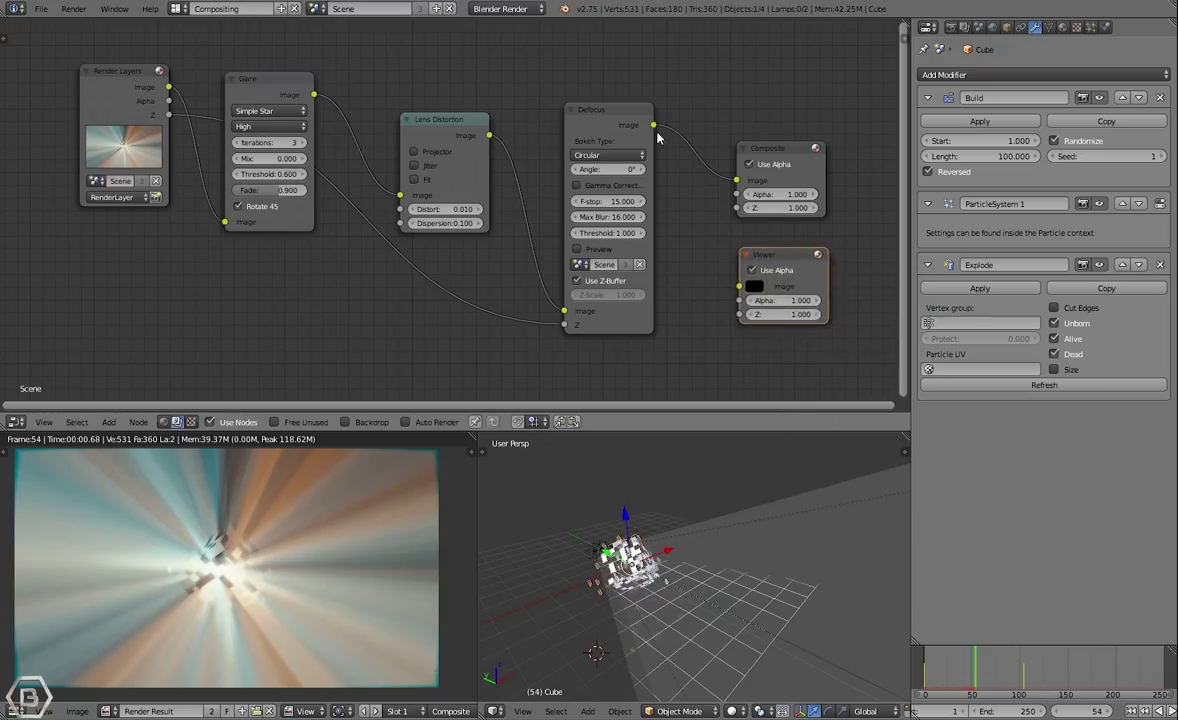
{"action": "left_click_drag", "start_coordinate": [653, 125], "coordinate": [740, 287]}
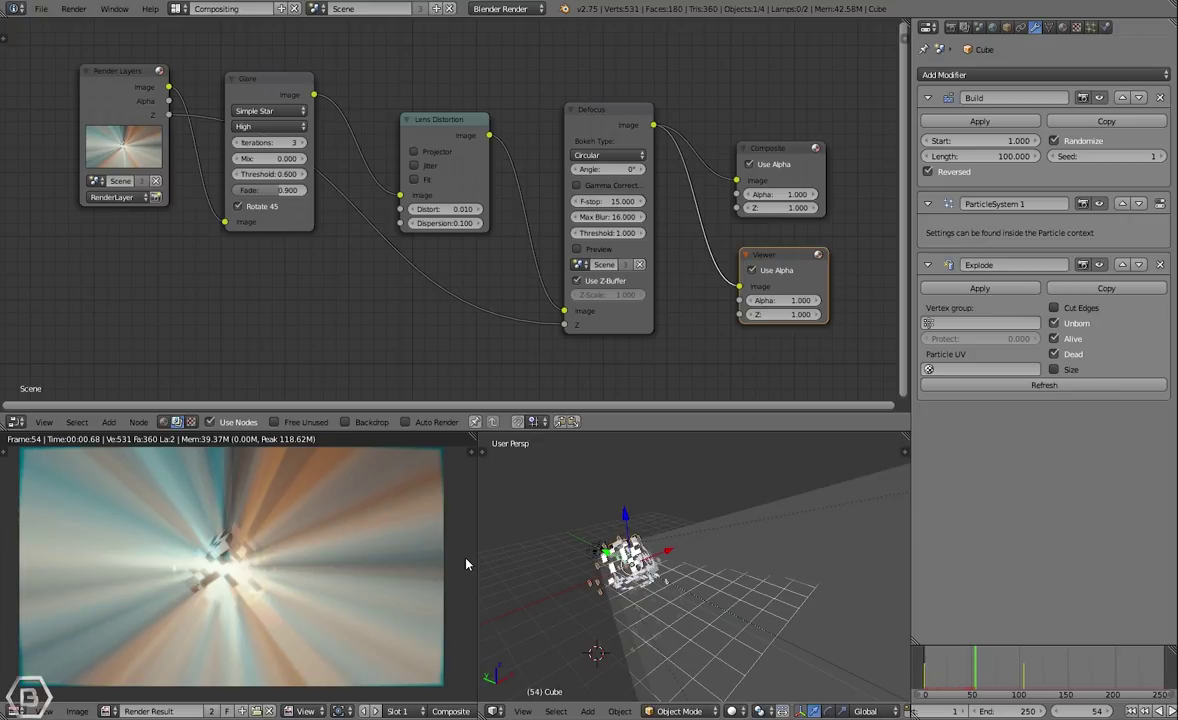
{"action": "middle_click_drag", "start_coordinate": [393, 560], "coordinate": [400, 567]}
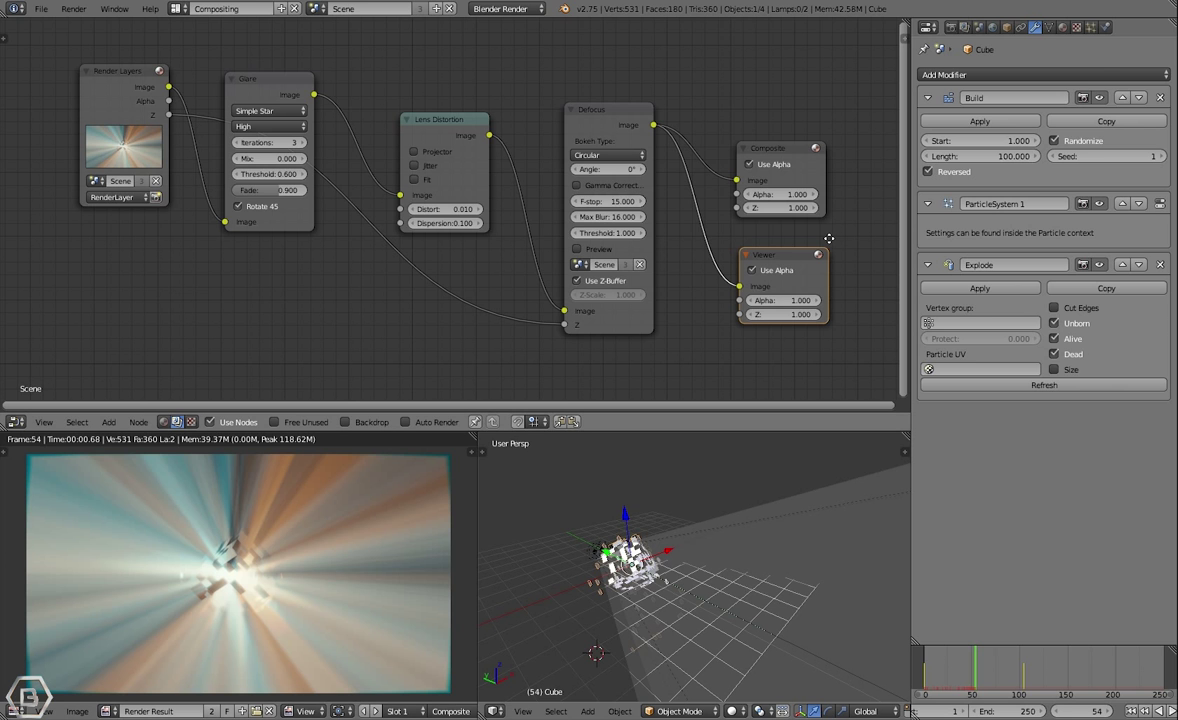
Move the Lens Distortion node slightly up and the Glare node slightly down in the compositing graph
{"action": "key", "text": "a"}
{"action": "middle_click_drag", "start_coordinate": [829, 239], "coordinate": [773, 251]}
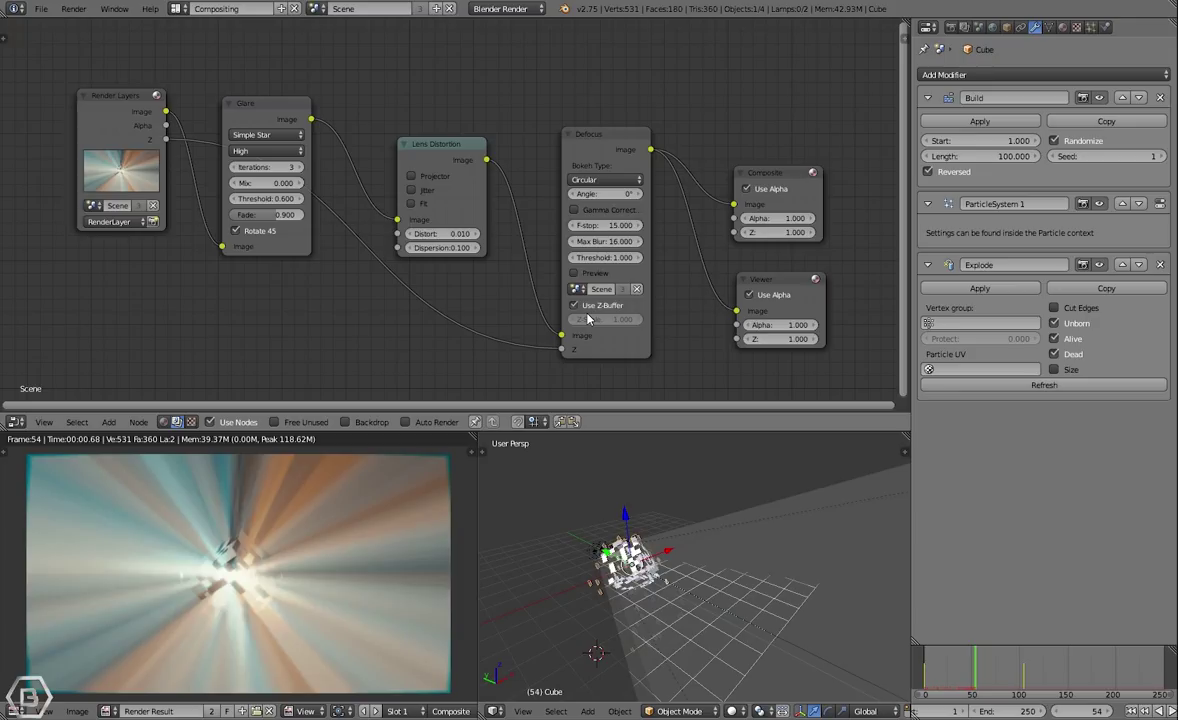
{"action": "middle_click_drag", "start_coordinate": [463, 215], "coordinate": [437, 203]}
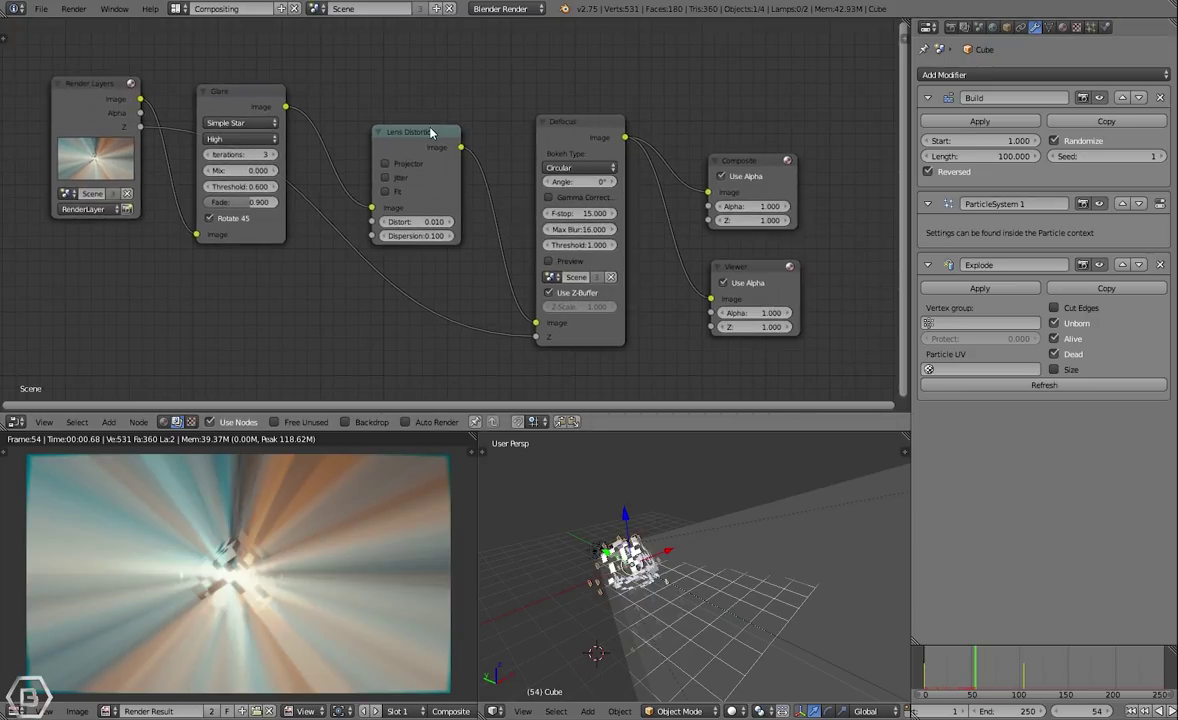
{"action": "left_click_drag", "start_coordinate": [431, 133], "coordinate": [429, 113]}
{"action": "left_click", "coordinate": [253, 103]}
{"action": "left_click_drag", "start_coordinate": [253, 103], "coordinate": [253, 114]}
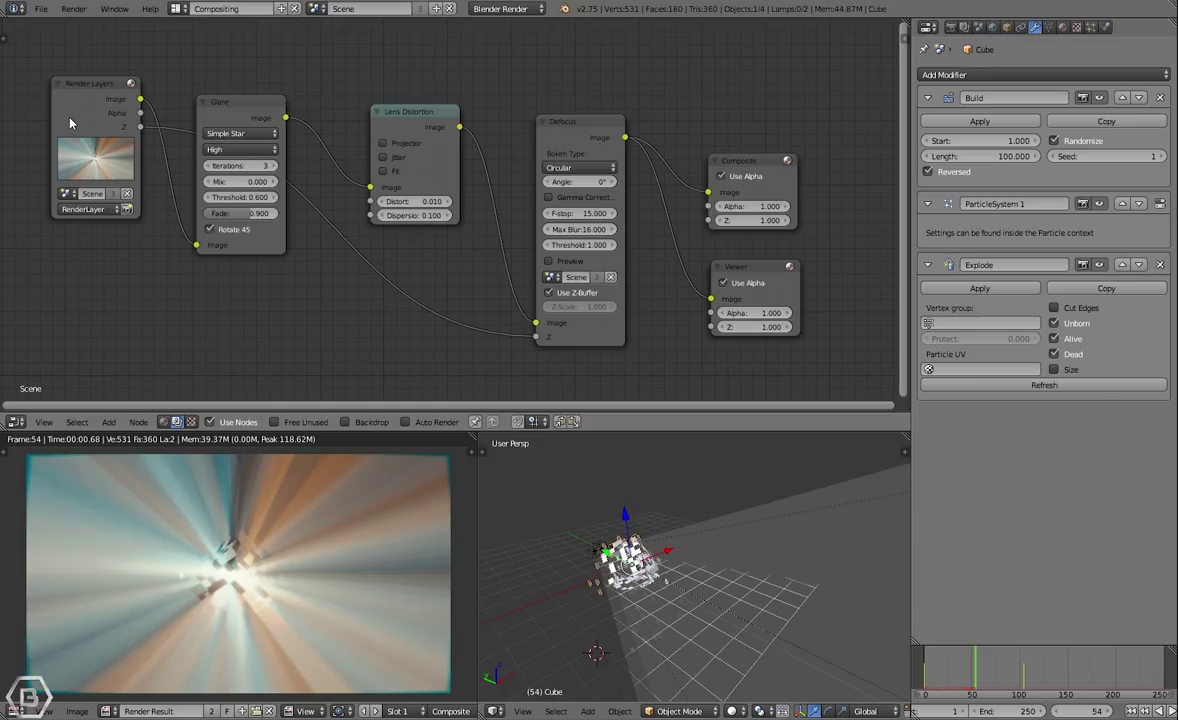
Lower the Render Layers node slightly and shift the Glare node a little closer to Lens Distortion
{"action": "left_click_drag", "start_coordinate": [69, 118], "coordinate": [69, 133]}
{"action": "key", "text": "a"}
{"action": "middle_click_drag", "start_coordinate": [274, 130], "coordinate": [259, 129]}
{"action": "right_click", "coordinate": [259, 131]}
{"action": "right_click_drag", "start_coordinate": [223, 101], "coordinate": [238, 102]}
{"action": "key", "text": "a"}
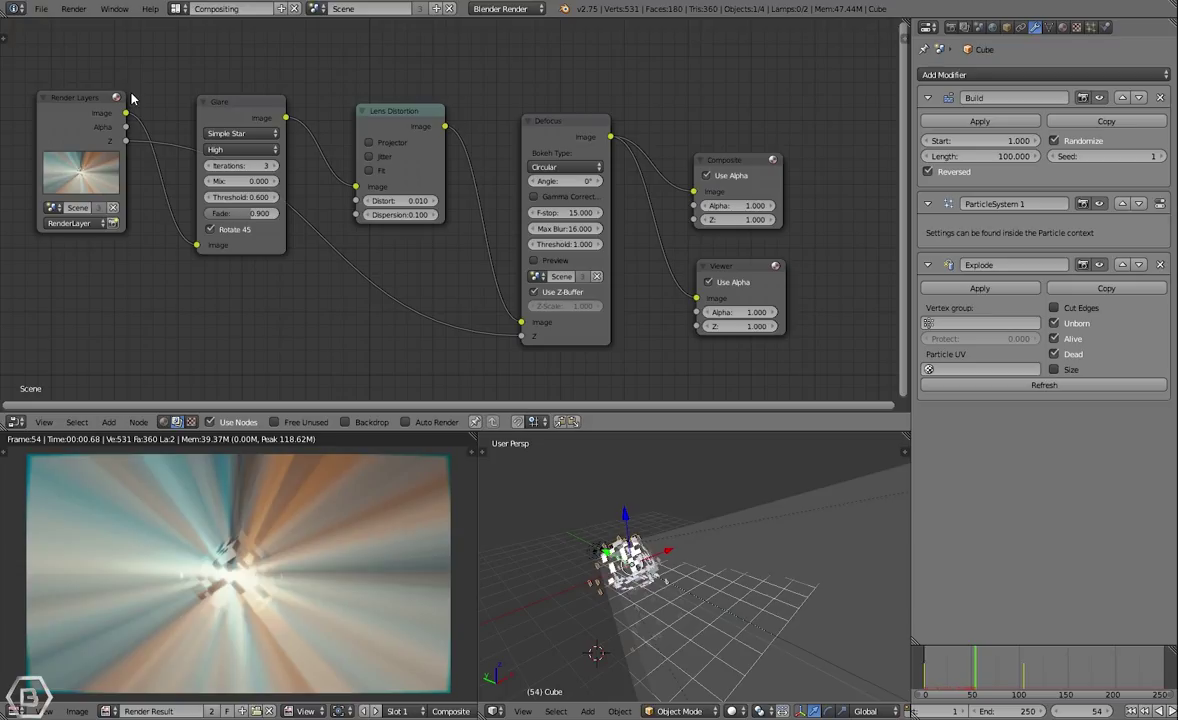
Align the Composite node directly above the Viewer node and lower the Lens Distortion and Glare nodes slightly
{"action": "left_click_drag", "start_coordinate": [749, 163], "coordinate": [752, 163]}
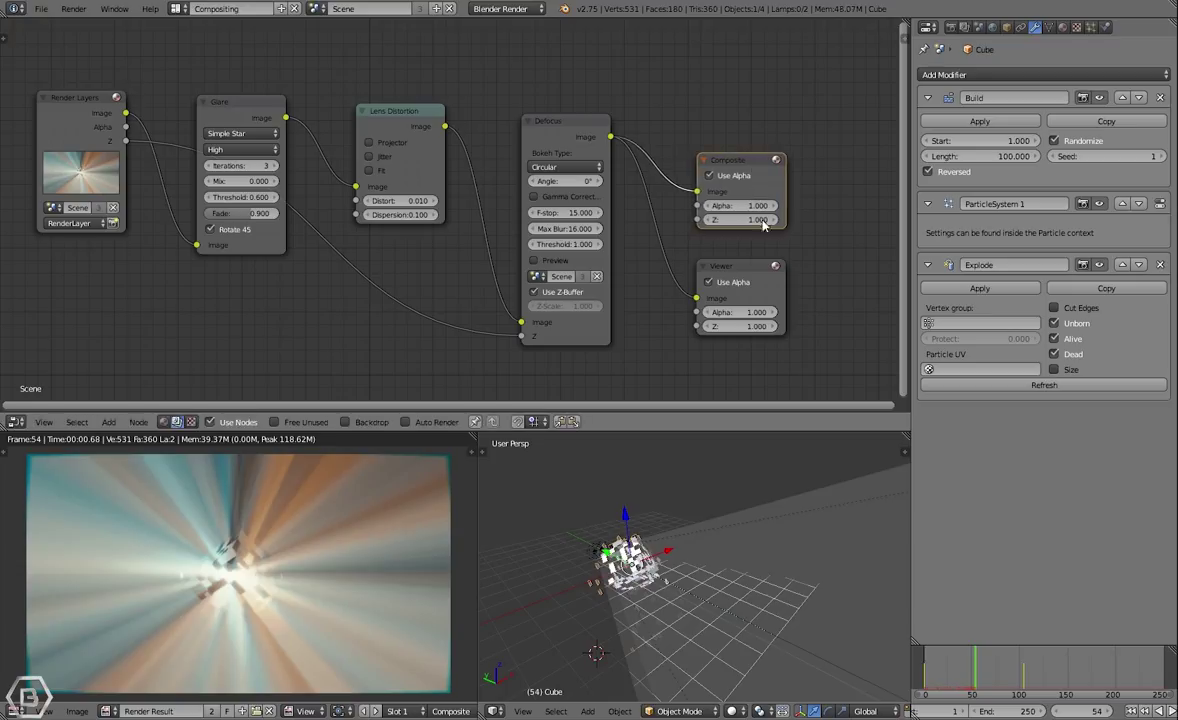
{"action": "key", "text": "a"}
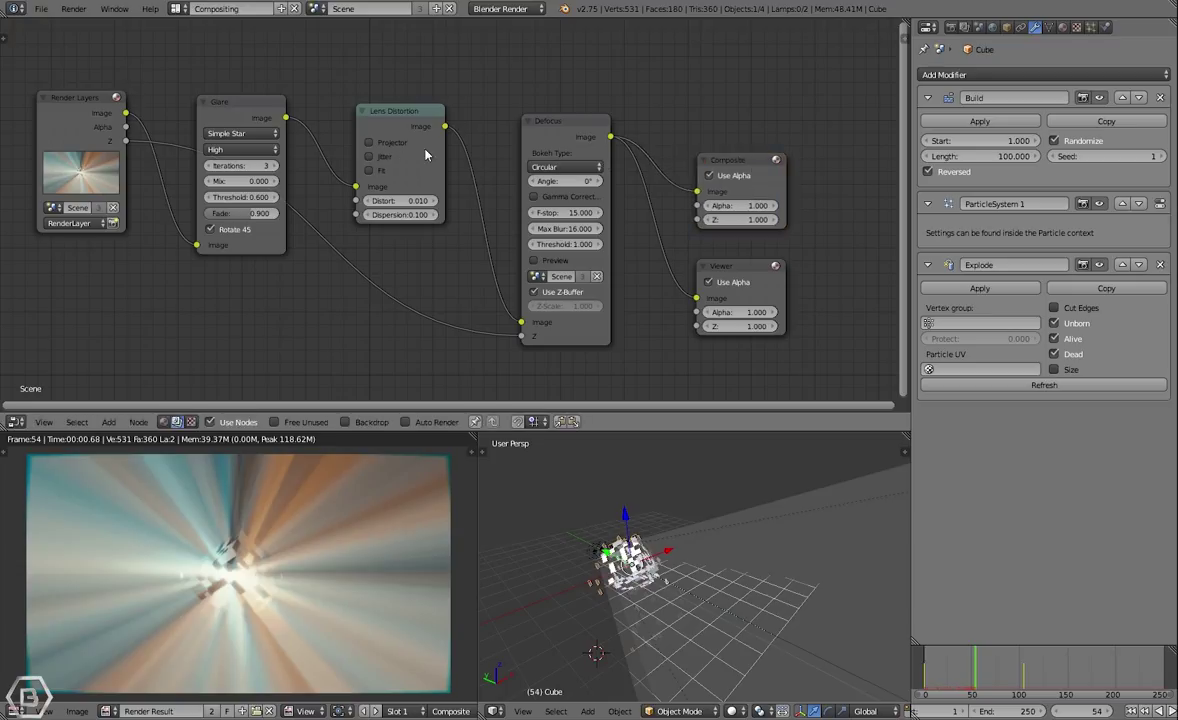
{"action": "left_click_drag", "start_coordinate": [391, 126], "coordinate": [390, 134]}
{"action": "key", "text": "a"}
{"action": "left_click_drag", "start_coordinate": [255, 118], "coordinate": [253, 127]}
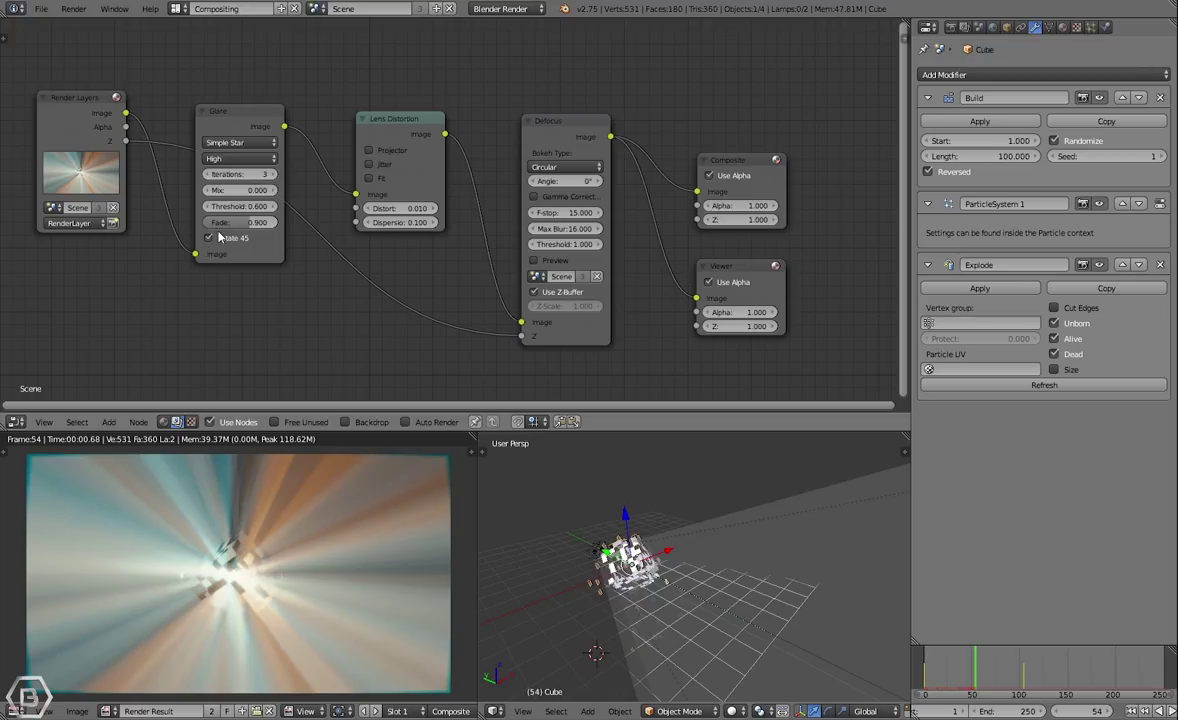
{"action": "left_click", "coordinate": [252, 121]}
{"action": "key", "text": "a"}
{"action": "left_click", "coordinate": [556, 146]}
{"action": "left_click", "coordinate": [724, 277]}
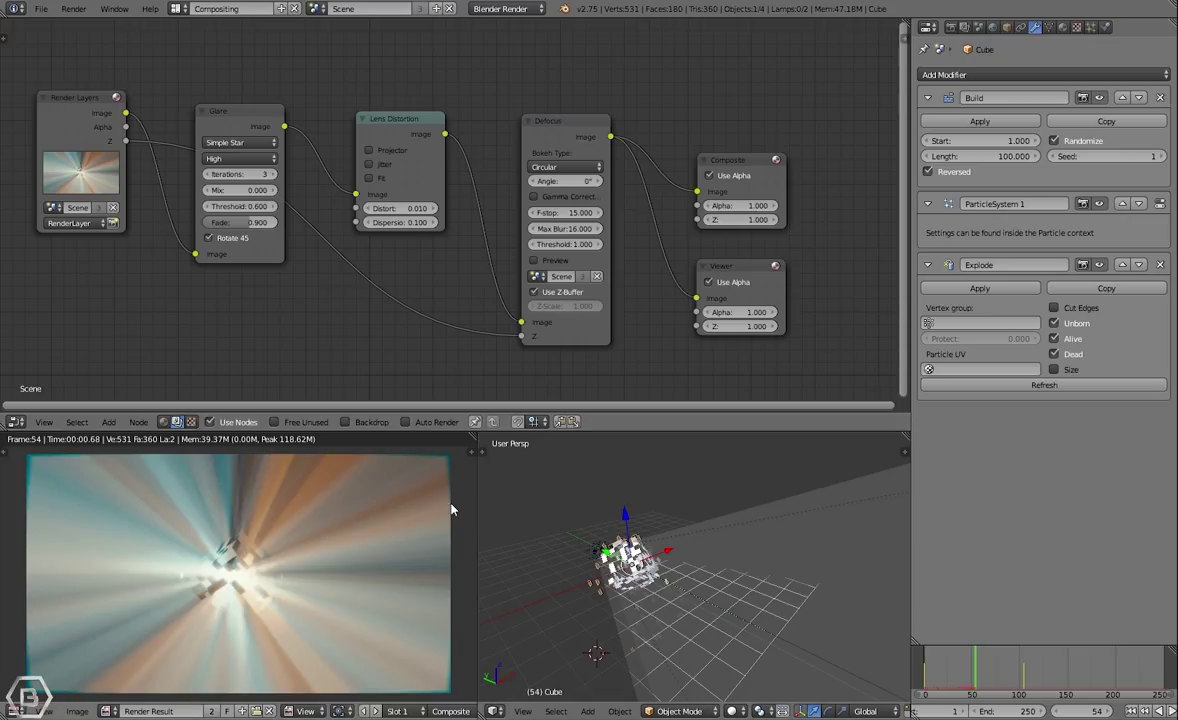
Inspect the render result full-screen, restore the layout, and view the scene through the camera
{"action": "key", "text": "ctrl+space"}
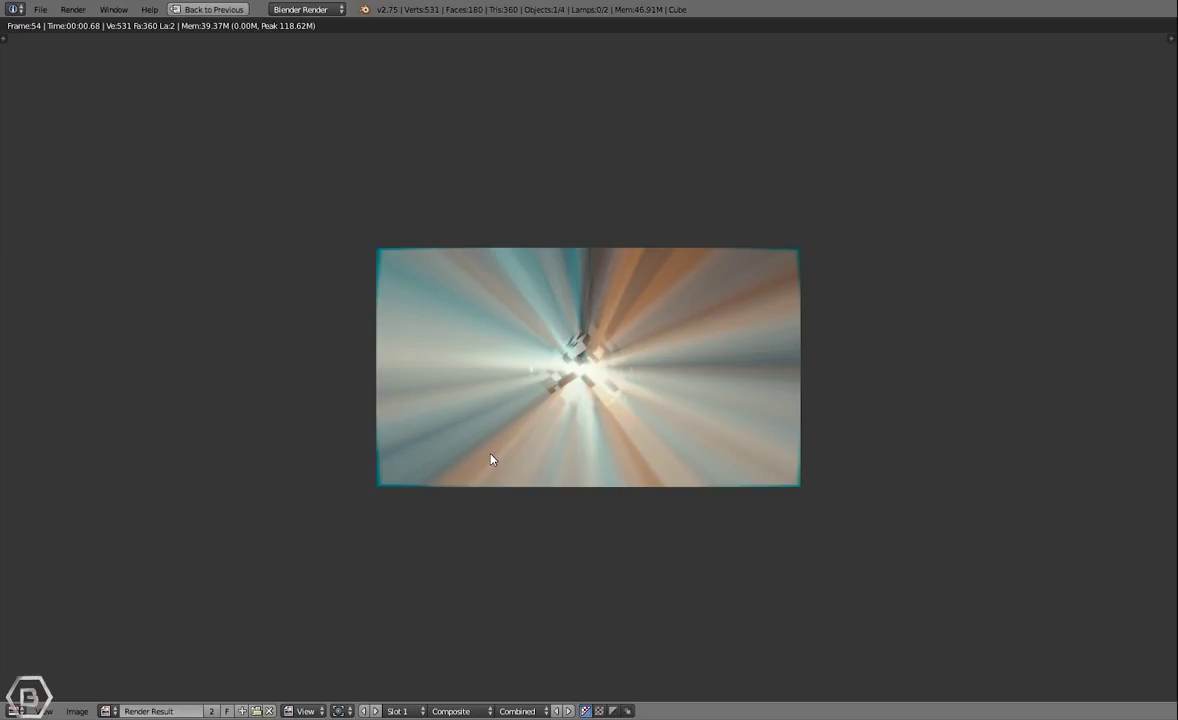
{"action": "key", "text": "ctrl+space"}
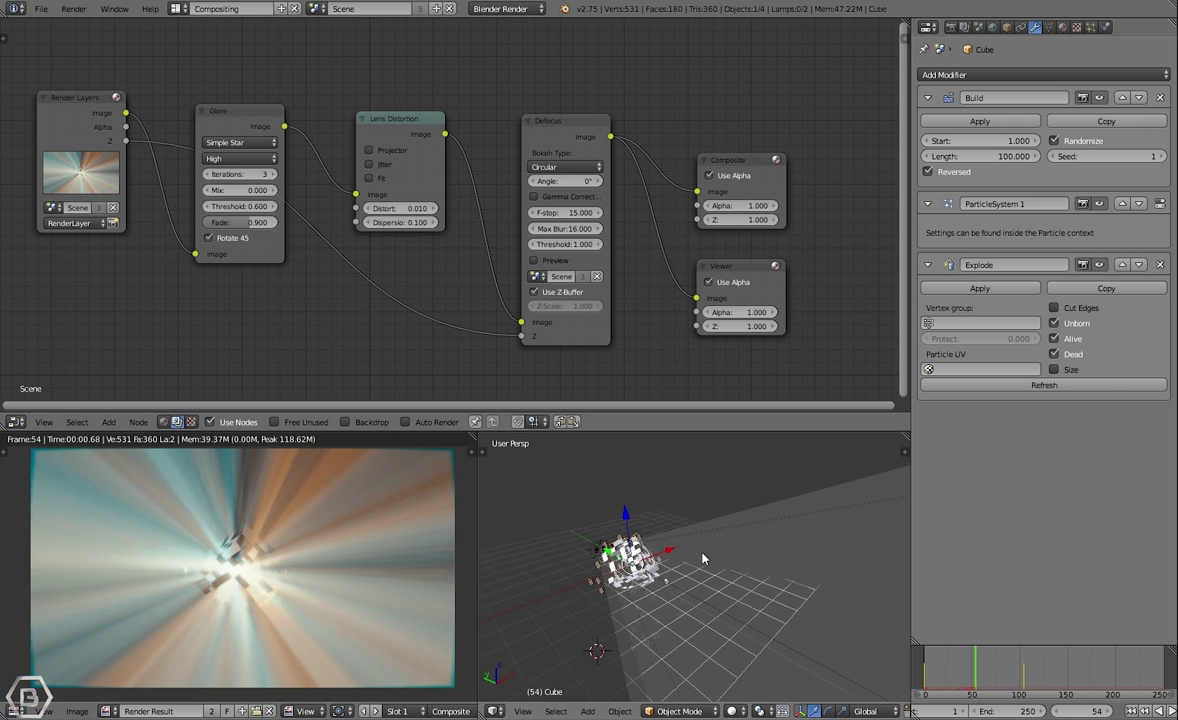
{"action": "key", "text": "KP_0"}
{"action": "scroll", "coordinate": [748, 699], "scroll_direction": "up", "scroll_amount": 1}
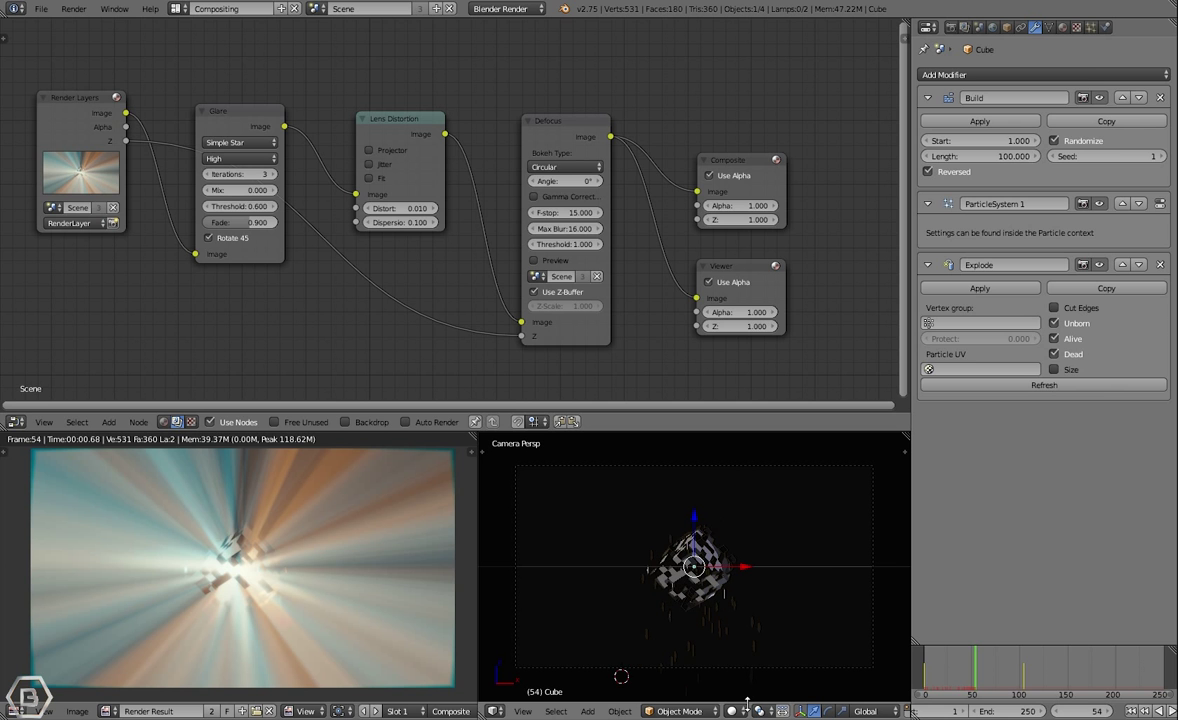
Select the Spot.001 lamp beside the cube and display its lamp settings
{"action": "middle_click_drag", "start_coordinate": [647, 514], "coordinate": [798, 598]}
{"action": "right_click", "coordinate": [688, 530]}
{"action": "middle_click_drag", "start_coordinate": [689, 531], "coordinate": [722, 495]}
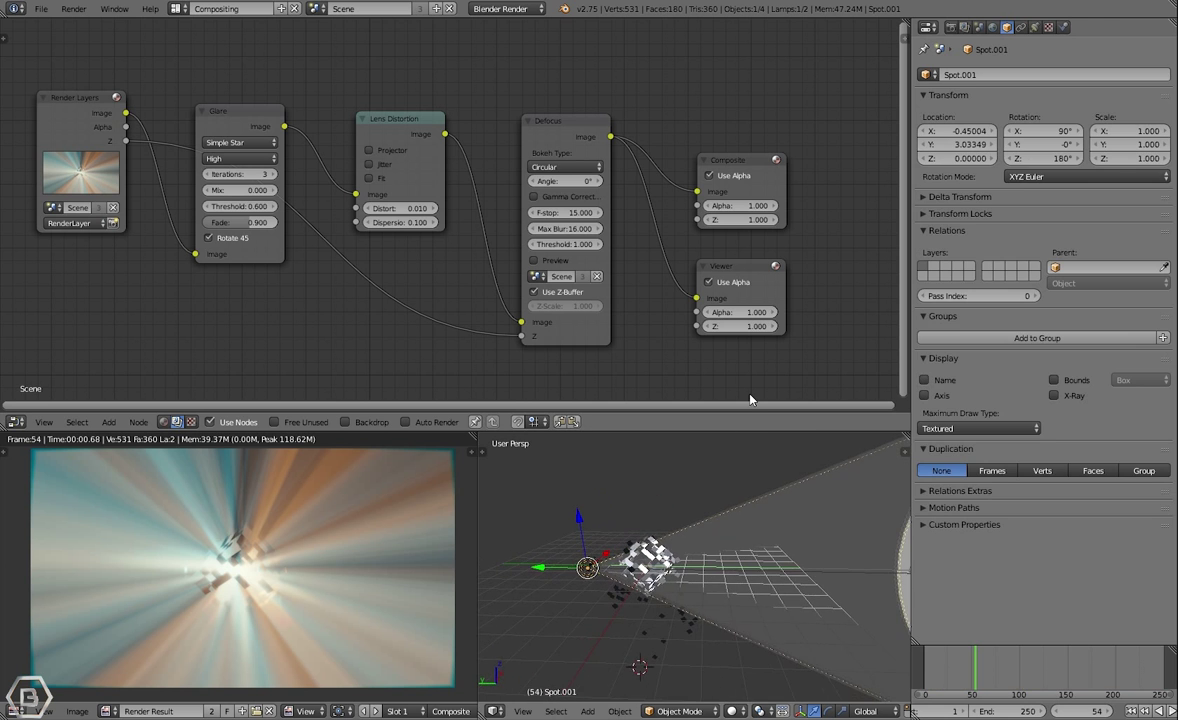
{"action": "left_click", "coordinate": [1036, 30]}
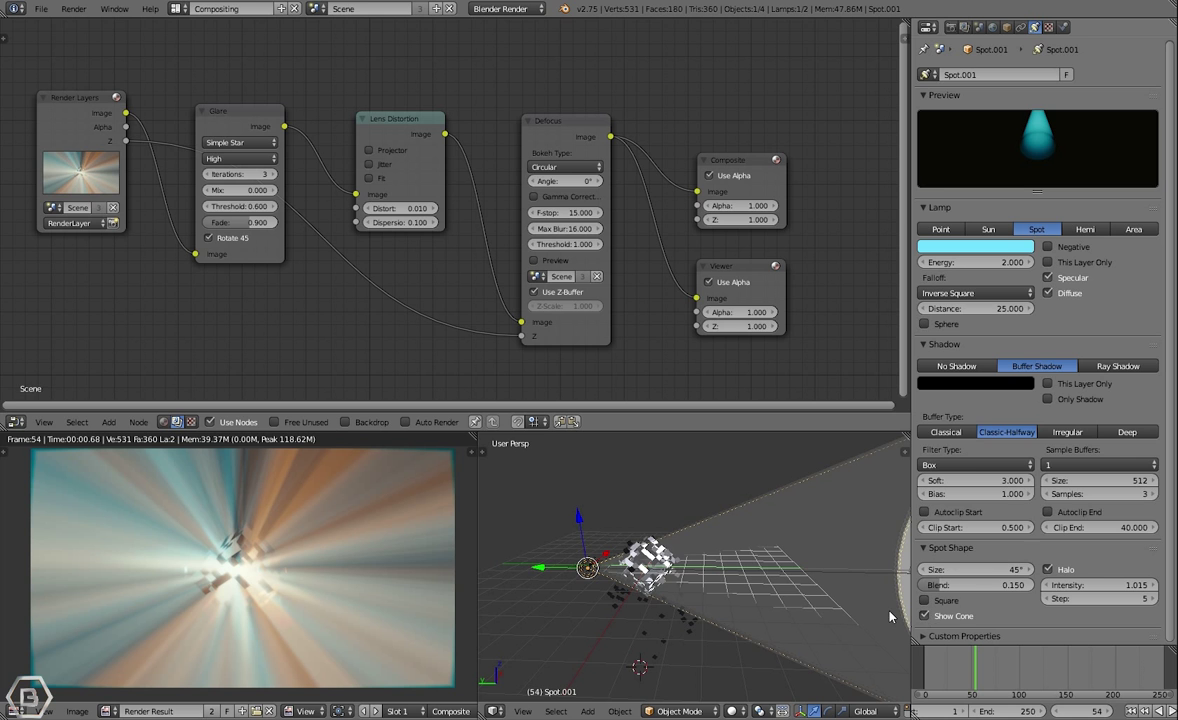
Play the cube's explosion animation through the camera view and restart it from the beginning
{"action": "middle_click_drag", "start_coordinate": [745, 540], "coordinate": [645, 561]}
{"action": "key", "text": "alt+a"}
{"action": "key", "text": "KP_1"}
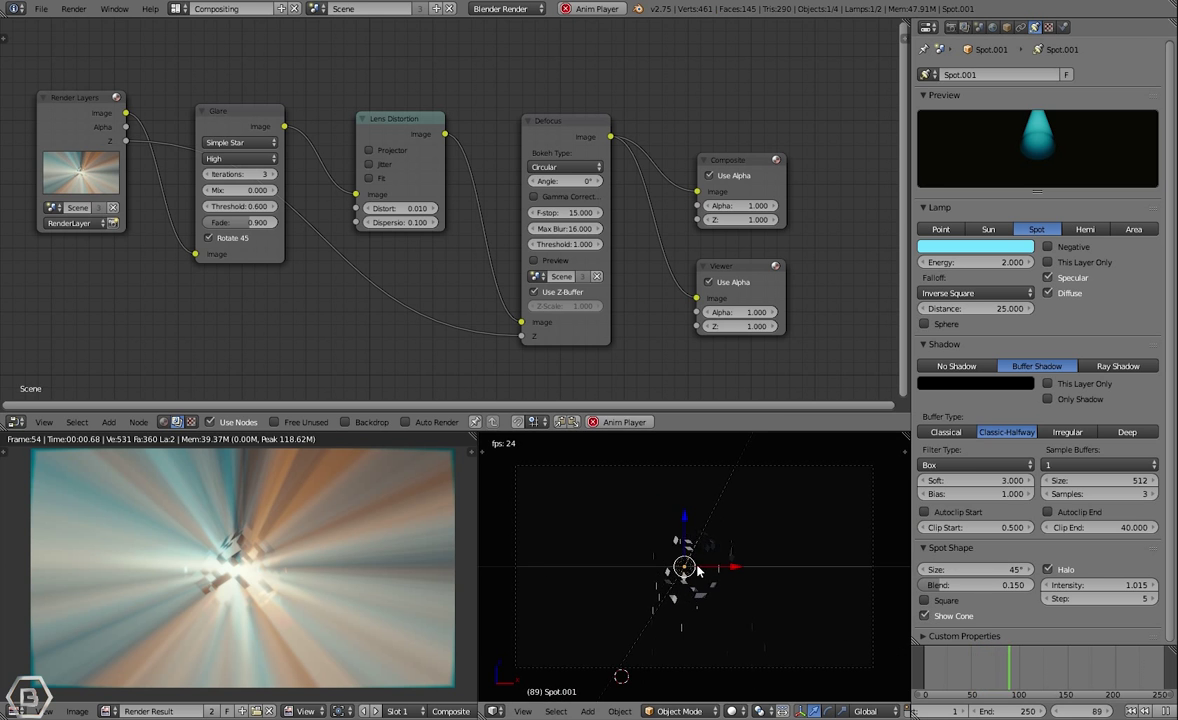
{"action": "key", "text": "Escape"}
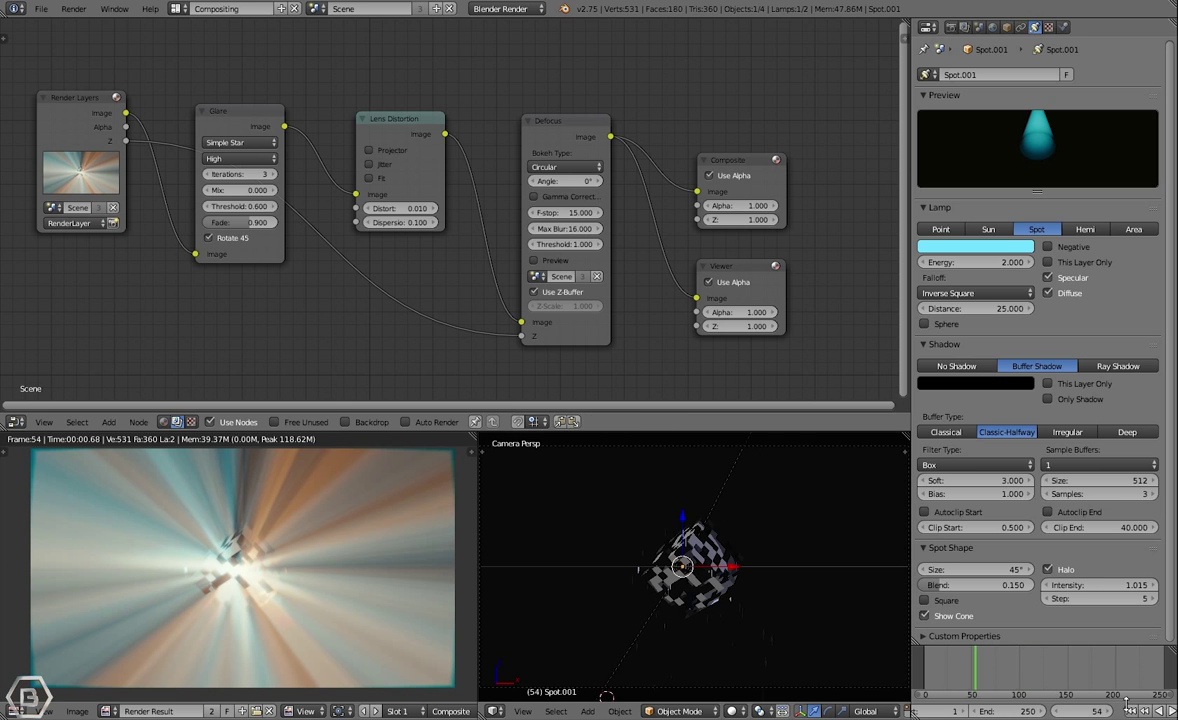
{"action": "key", "text": "shift+alt+a"}
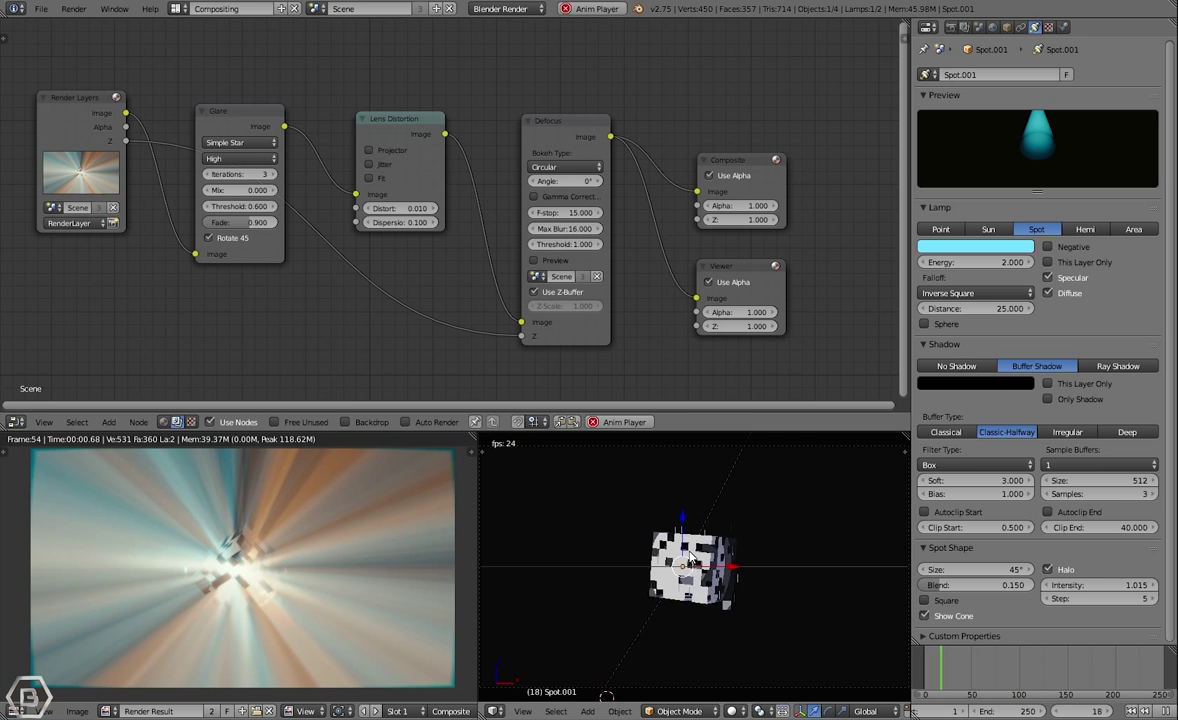
Select the cube, display its modifier stack, and play the explosion from the first frame
{"action": "right_click", "coordinate": [700, 574]}
{"action": "key", "text": "Escape"}
{"action": "left_click", "coordinate": [1035, 27]}
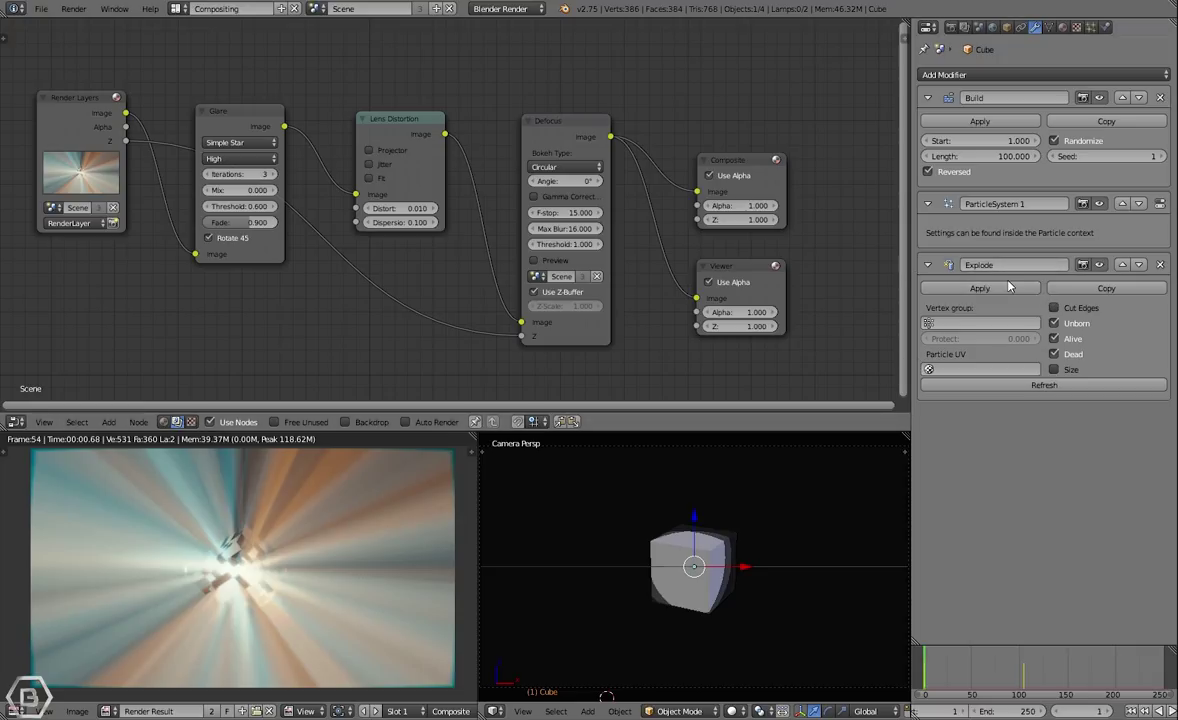
{"action": "key", "text": "alt+a"}
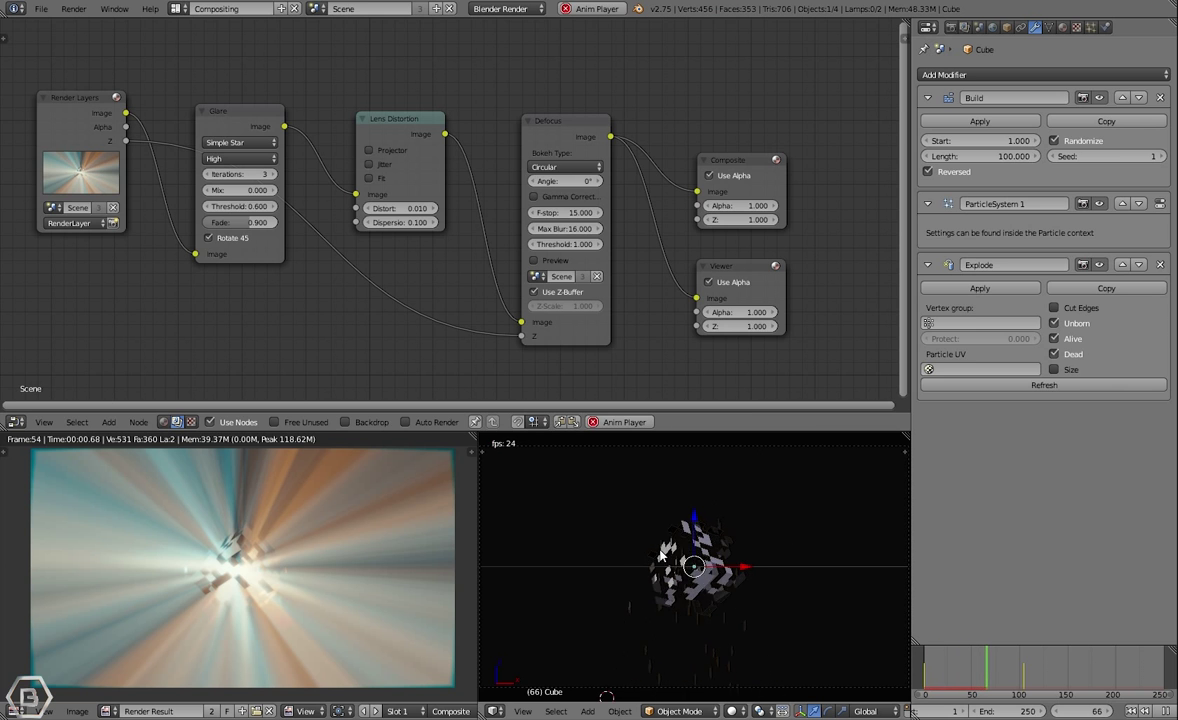
{"action": "key", "text": "Escape"}
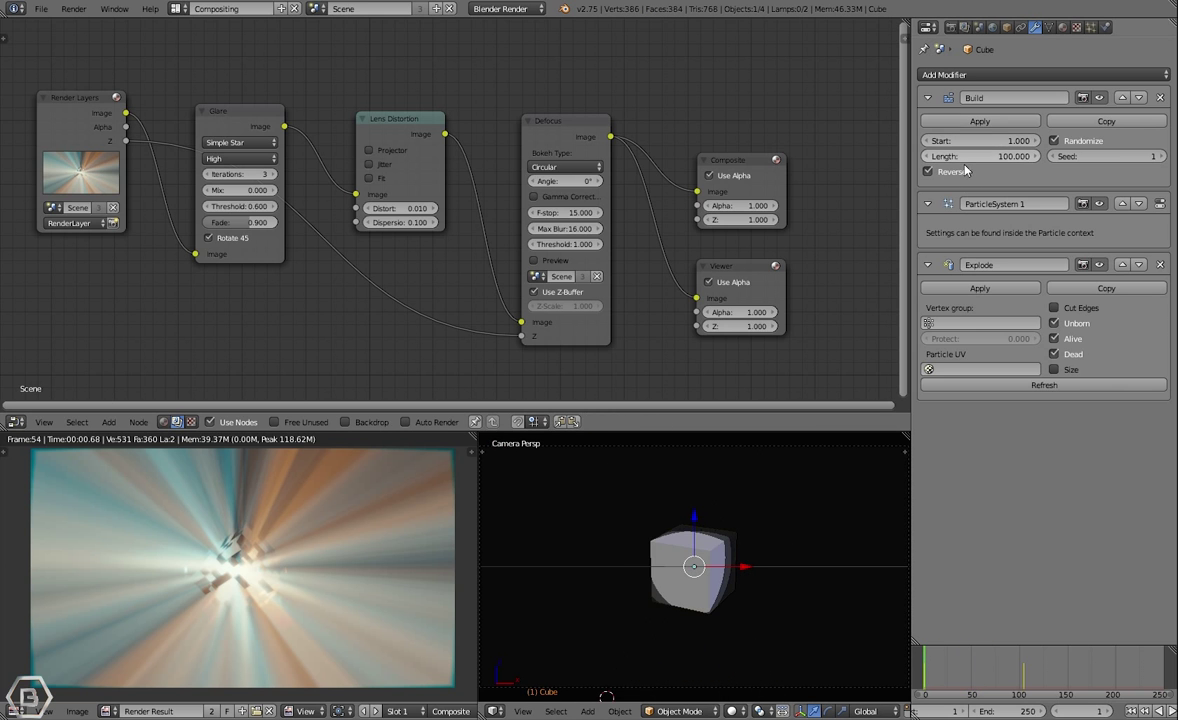
Examine the exploding cube up close from the side by replaying the animation several times
{"action": "middle_click_drag", "start_coordinate": [718, 630], "coordinate": [782, 604]}
{"action": "scroll", "coordinate": [713, 589], "scroll_direction": "up", "scroll_amount": 2}
{"action": "scroll", "coordinate": [711, 556], "scroll_direction": "up", "scroll_amount": 4}
{"action": "middle_click_drag", "start_coordinate": [713, 589], "coordinate": [712, 560]}
{"action": "key", "text": "alt+a"}
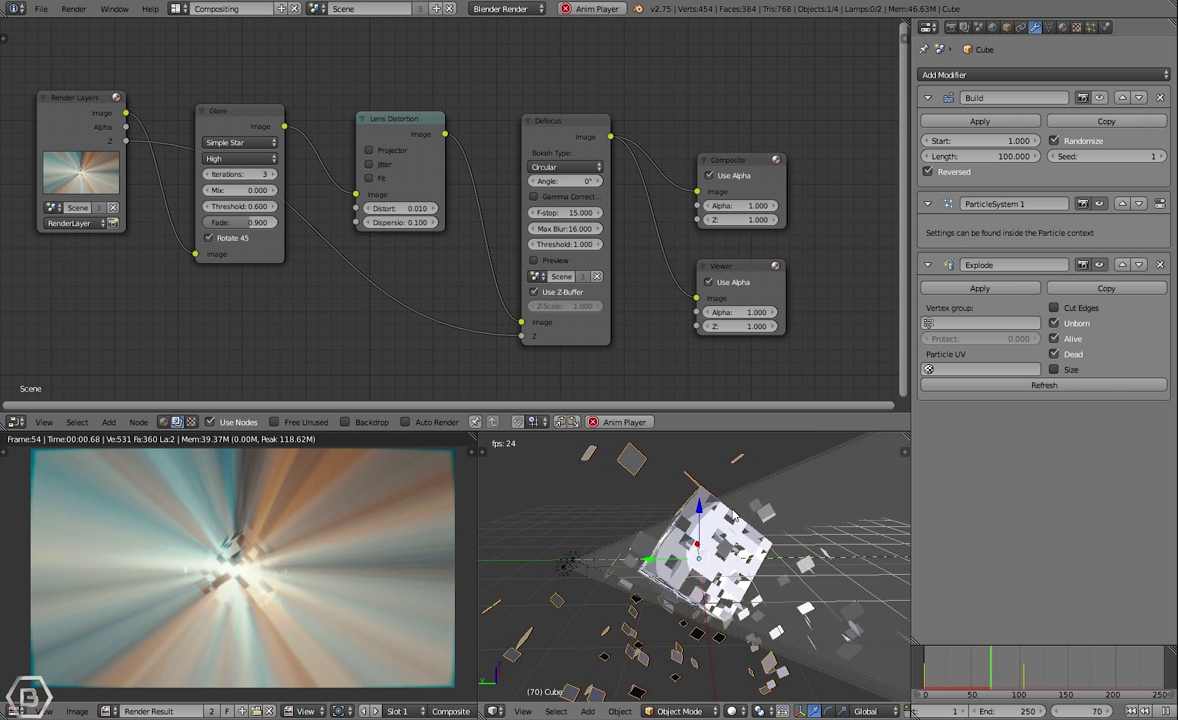
{"action": "key", "text": "Escape"}
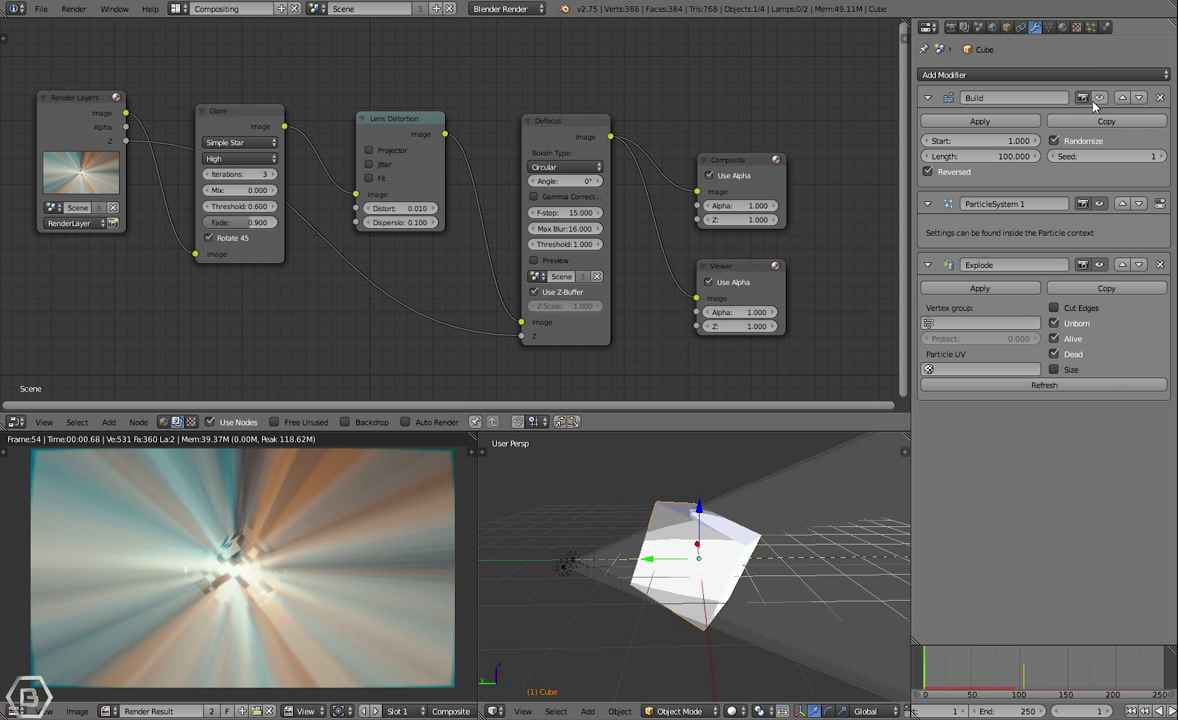
{"action": "key", "text": "alt+a"}
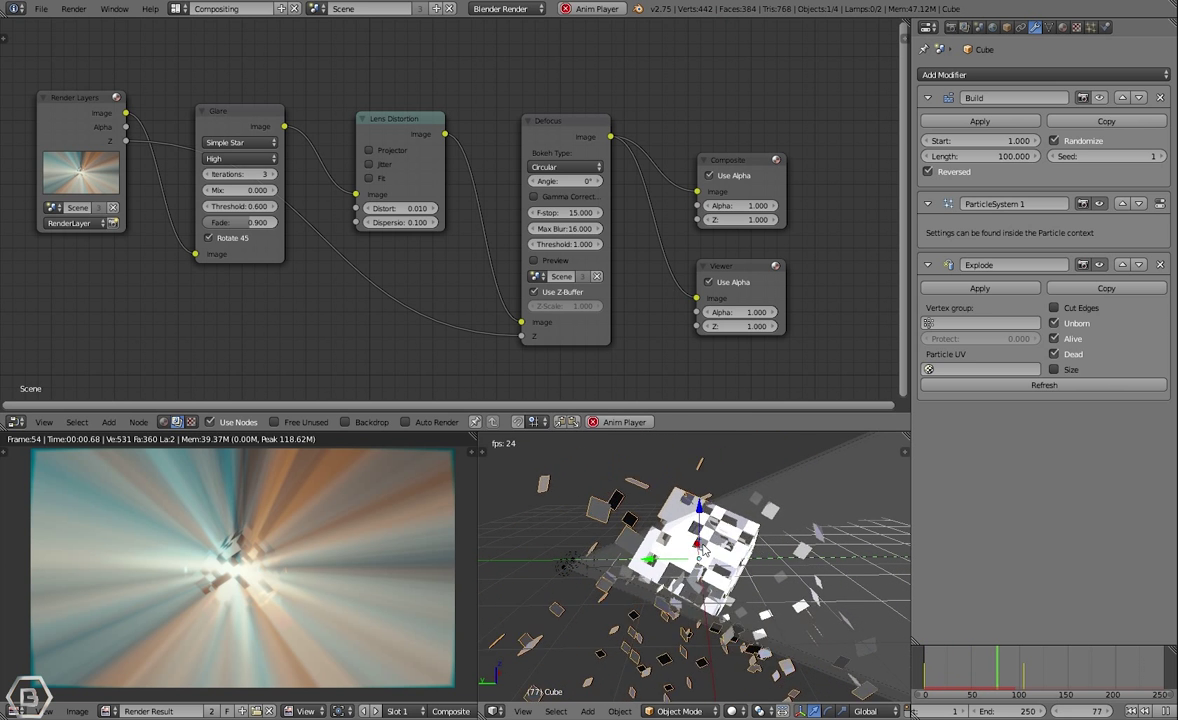
{"action": "key", "text": "Escape"}
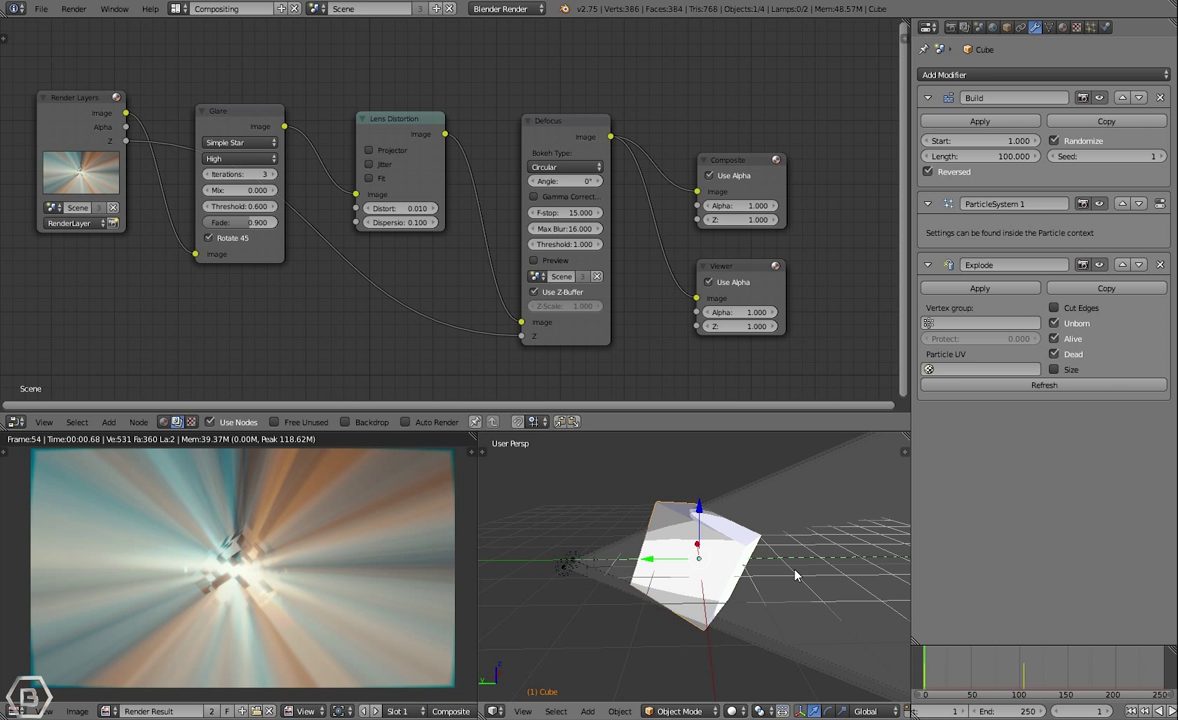
{"action": "key", "text": "alt+a"}
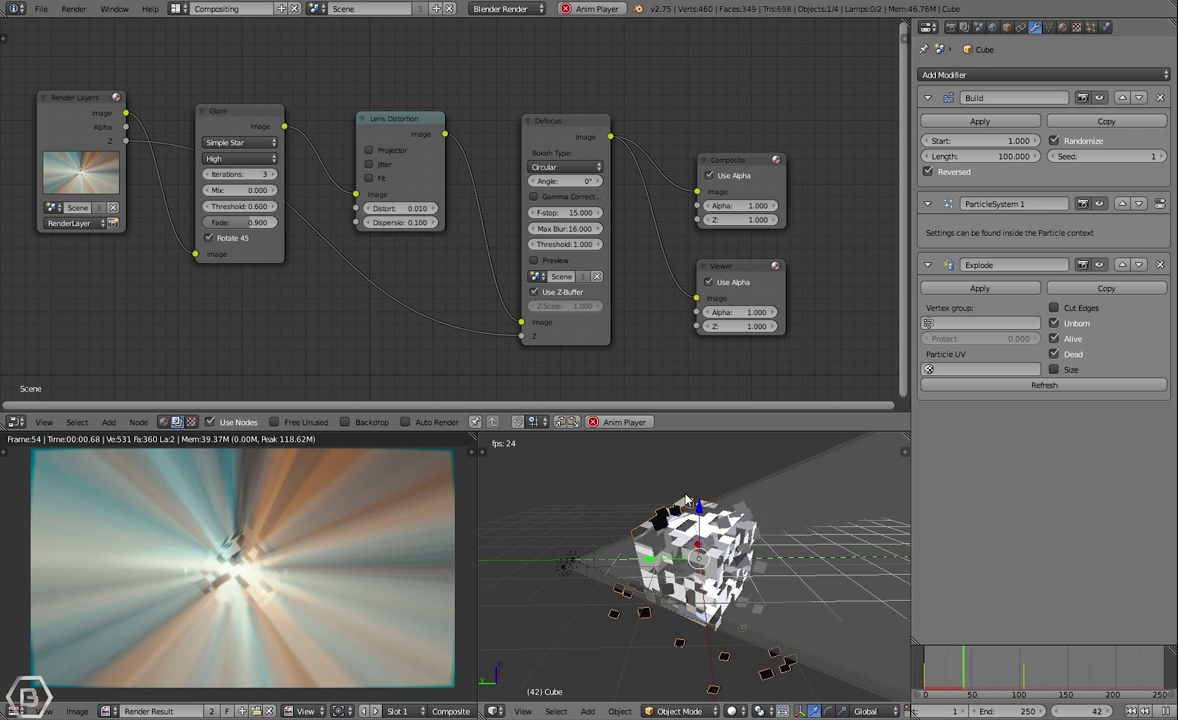
{"action": "key", "text": "Escape"}
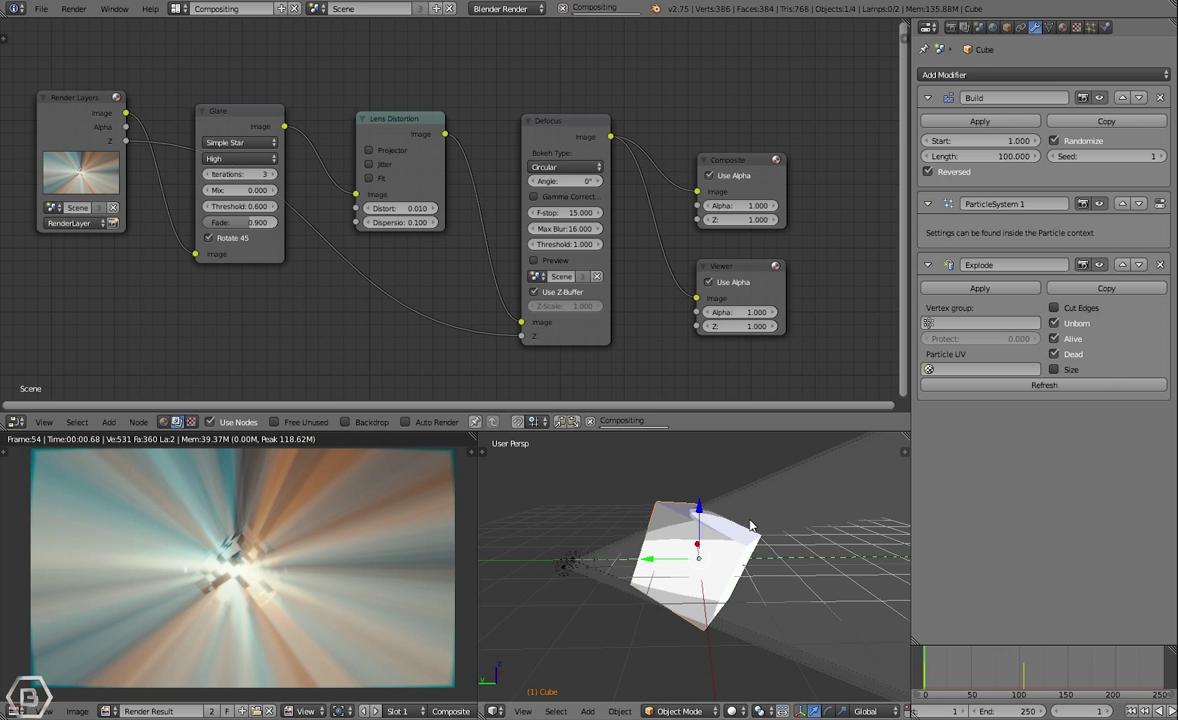
Expand the Field Weights of the cube's particle system and replay the explosion to examine the gravity effect
{"action": "middle_click_drag", "start_coordinate": [752, 526], "coordinate": [735, 555]}
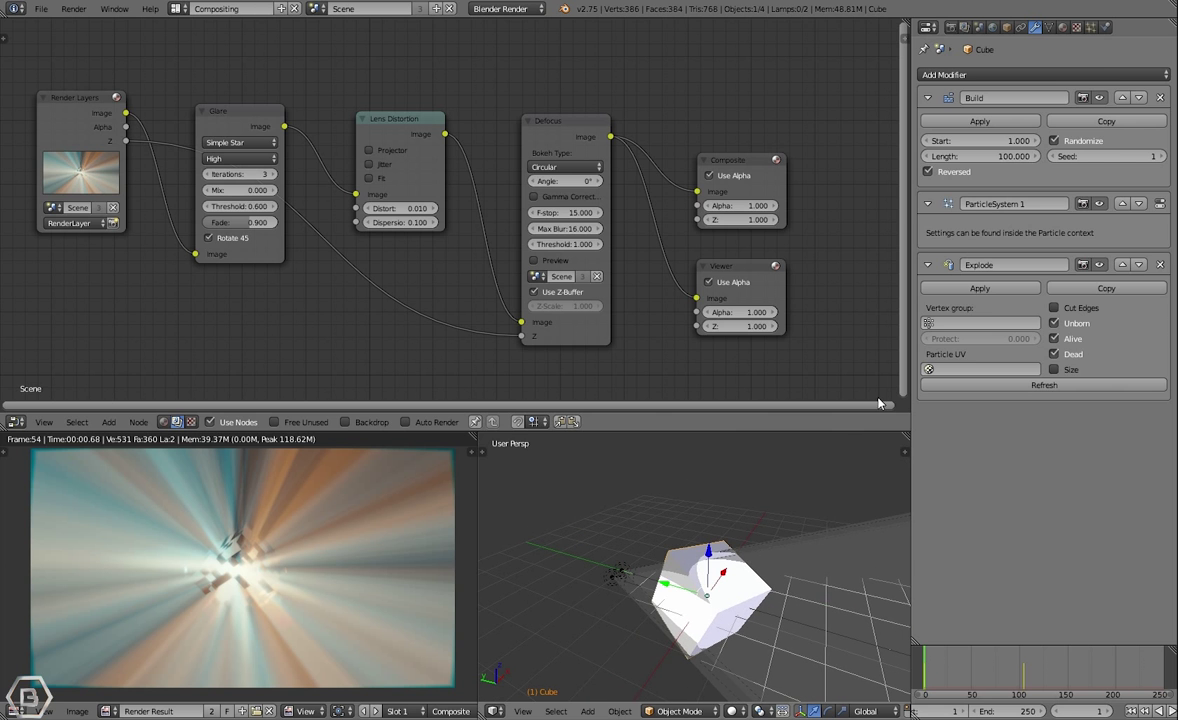
{"action": "left_click", "coordinate": [1090, 27]}
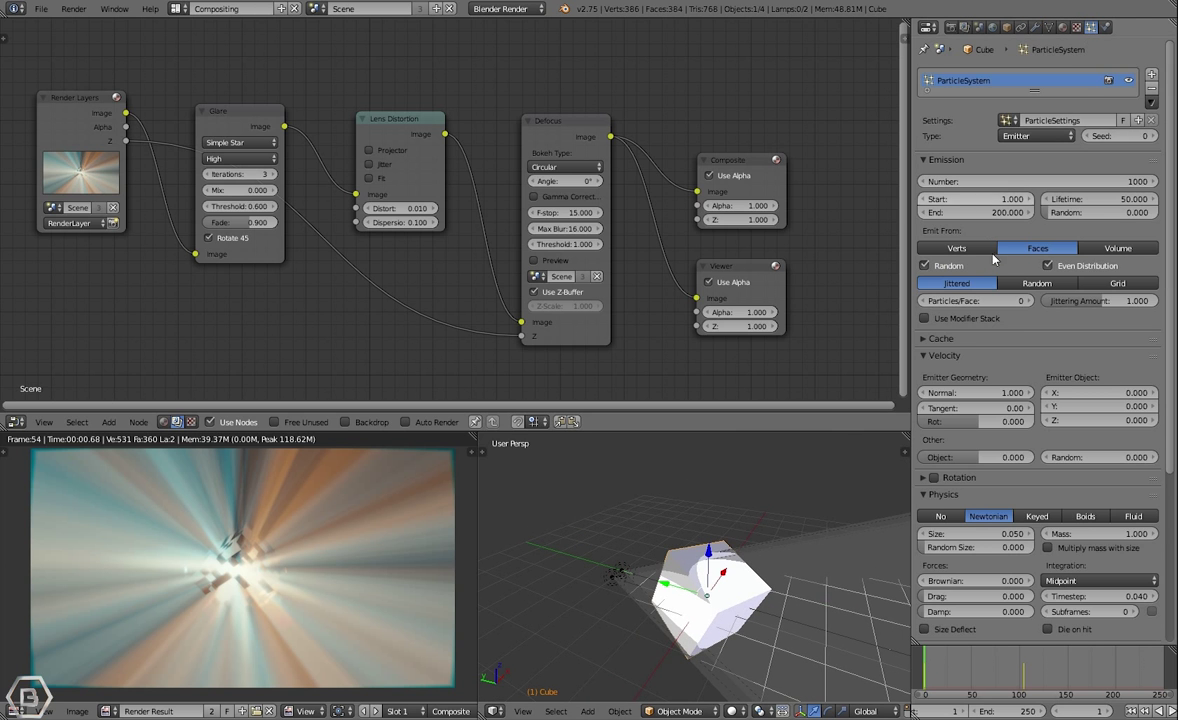
{"action": "middle_click_drag", "start_coordinate": [1013, 368], "coordinate": [1029, 404]}
{"action": "scroll", "coordinate": [1043, 436], "scroll_direction": "down", "scroll_amount": 1}
{"action": "scroll", "coordinate": [1030, 500], "scroll_direction": "down", "scroll_amount": 5}
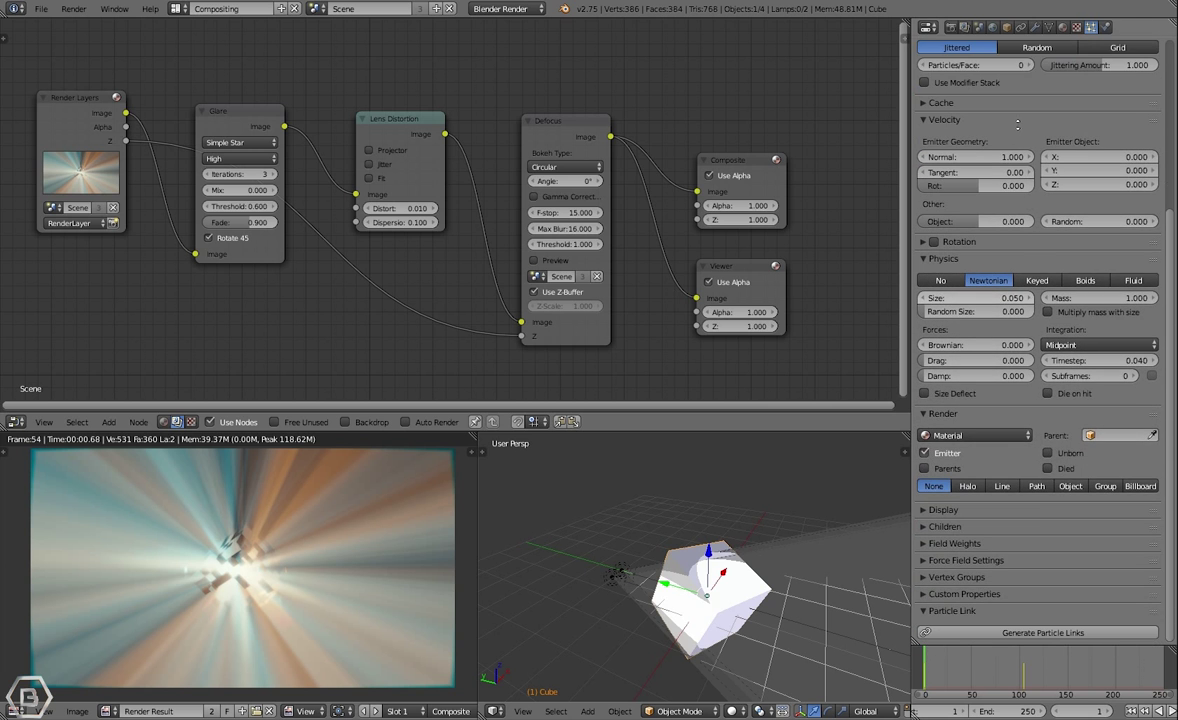
{"action": "left_click", "coordinate": [965, 548]}
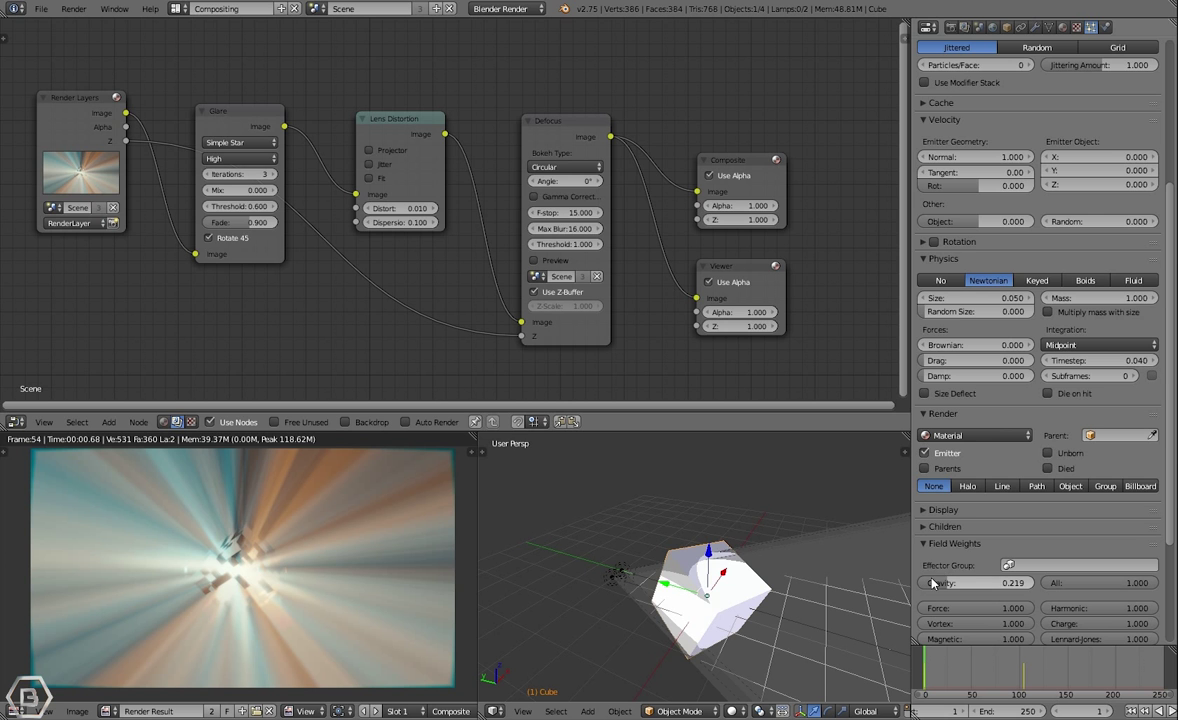
{"action": "key", "text": "alt+a"}
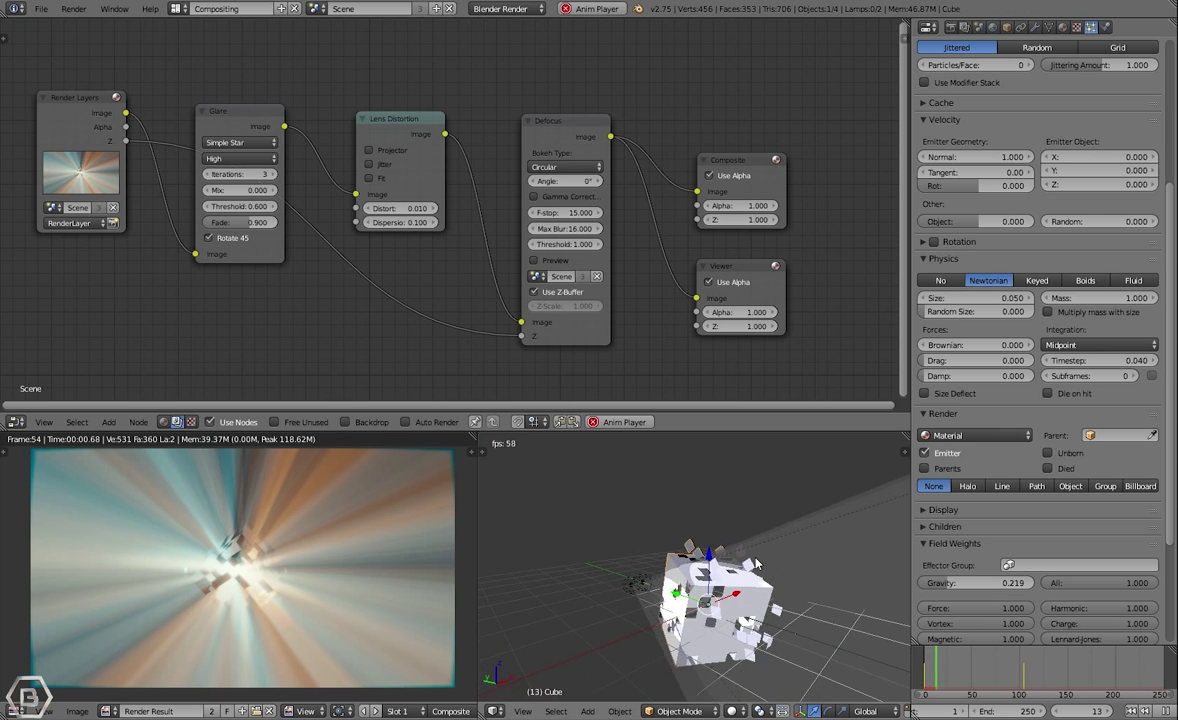
{"action": "key", "text": "Escape"}
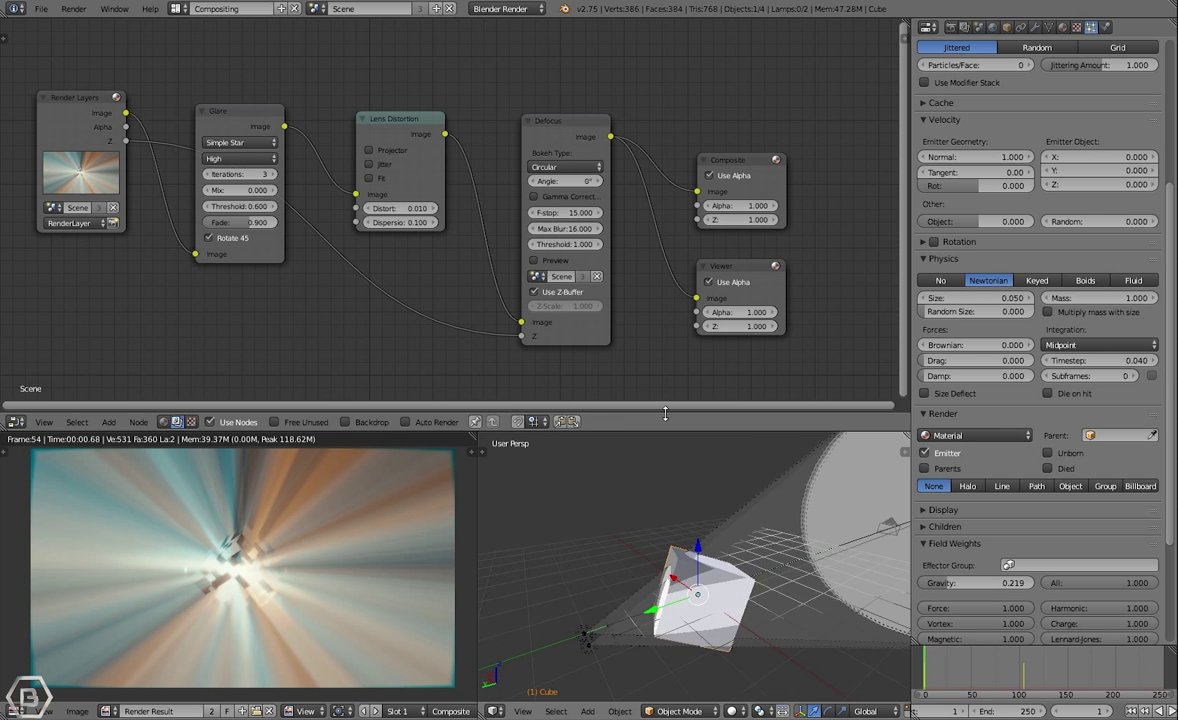
Select the Spot lamp, inspect the lamps and cube in an enlarged view, and clear the selection
{"action": "right_click", "coordinate": [601, 645]}
{"action": "middle_click_drag", "start_coordinate": [607, 640], "coordinate": [488, 618]}
{"action": "middle_click_drag", "start_coordinate": [669, 590], "coordinate": [714, 587]}
{"action": "key", "text": "ctrl+Up"}
{"action": "middle_click_drag", "start_coordinate": [526, 484], "coordinate": [540, 571]}
{"action": "right_click", "coordinate": [473, 582], "text": "shift"}
{"action": "key", "text": "a"}
{"action": "key", "text": "ctrl+Up"}
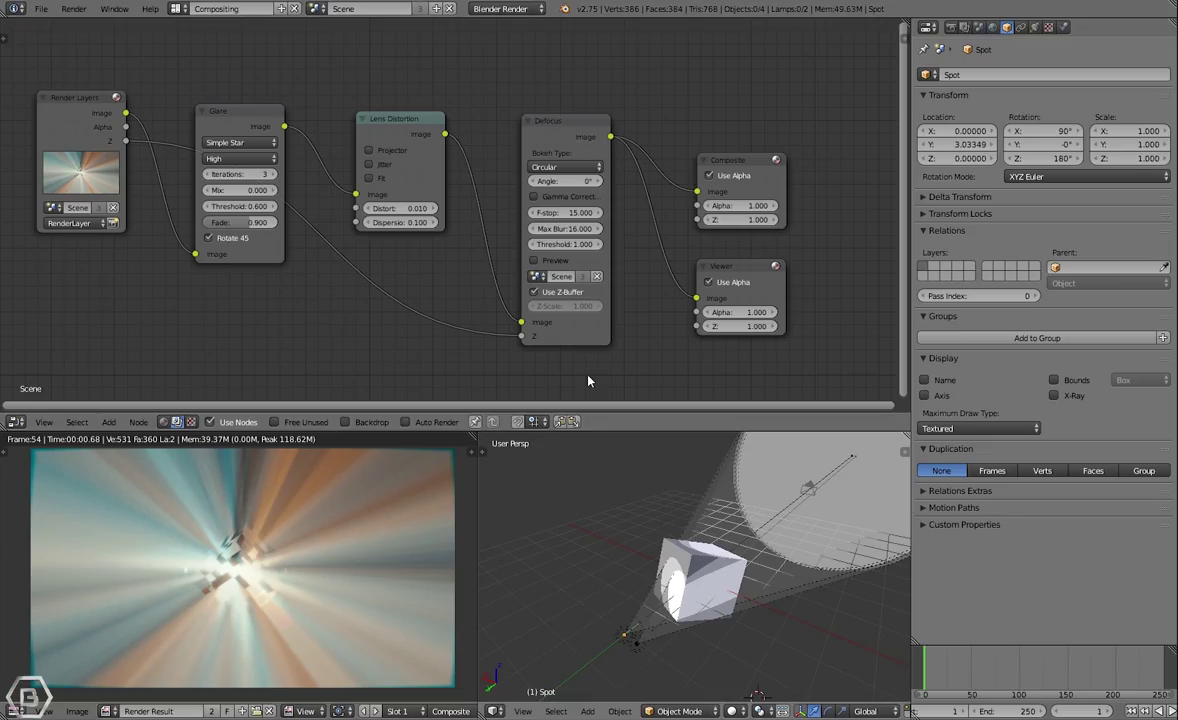
Switch to the Default screen layout, select Spot.001 and inspect its lamp settings, finishing with nothing selected
{"action": "left_click", "coordinate": [176, 8]}
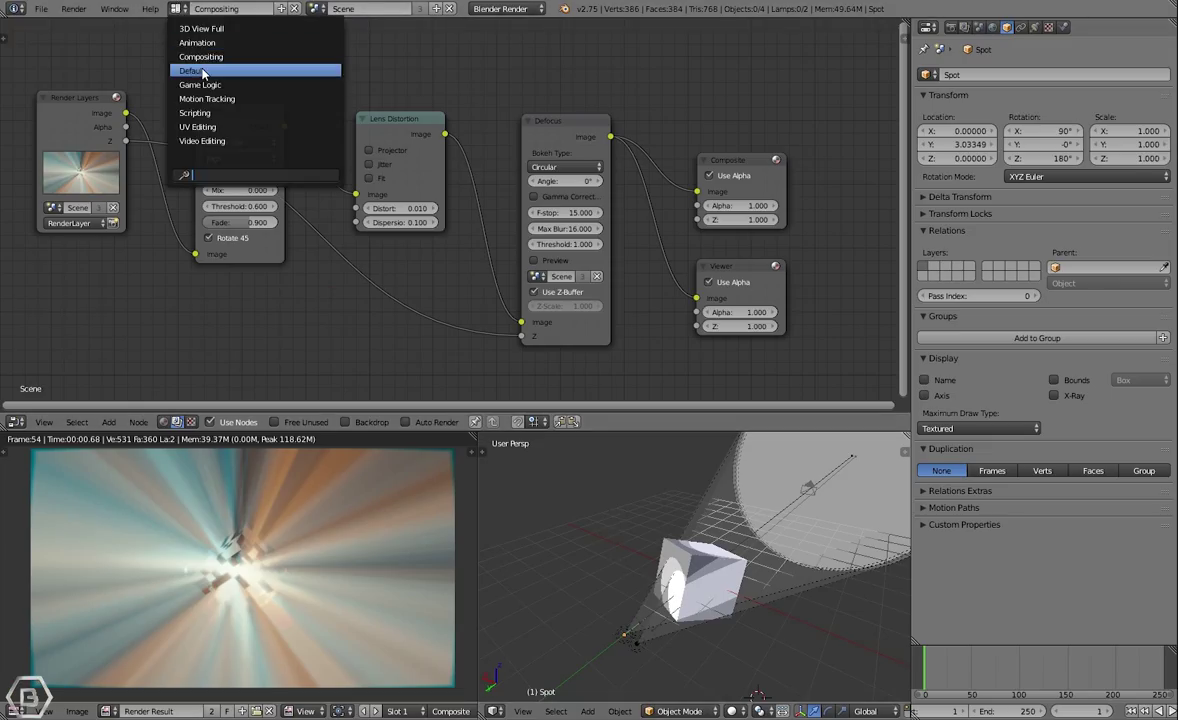
{"action": "left_click", "coordinate": [203, 73]}
{"action": "middle_click_drag", "start_coordinate": [508, 320], "coordinate": [786, 350]}
{"action": "left_click", "coordinate": [976, 129]}
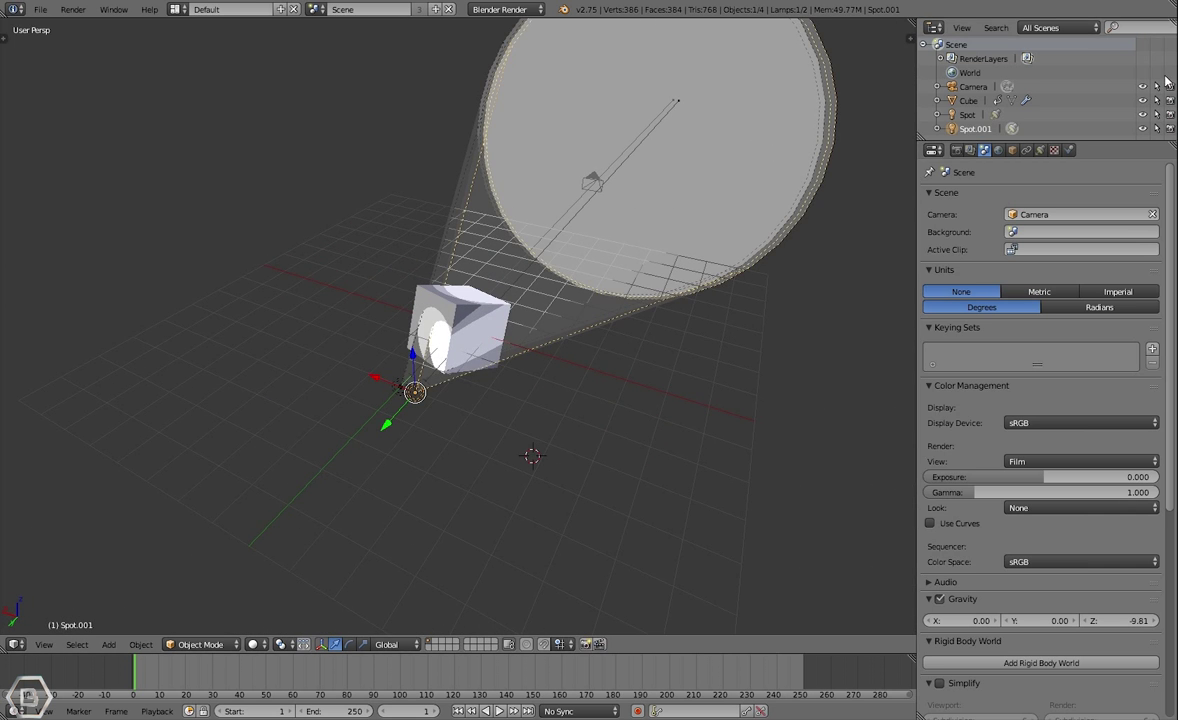
{"action": "left_click", "coordinate": [1040, 152]}
{"action": "scroll", "coordinate": [500, 416], "scroll_direction": "up", "scroll_amount": 2}
{"action": "key", "text": "a"}
{"action": "middle_click_drag", "start_coordinate": [402, 456], "coordinate": [418, 434]}
{"action": "right_click", "coordinate": [405, 432]}
{"action": "key", "text": "a"}
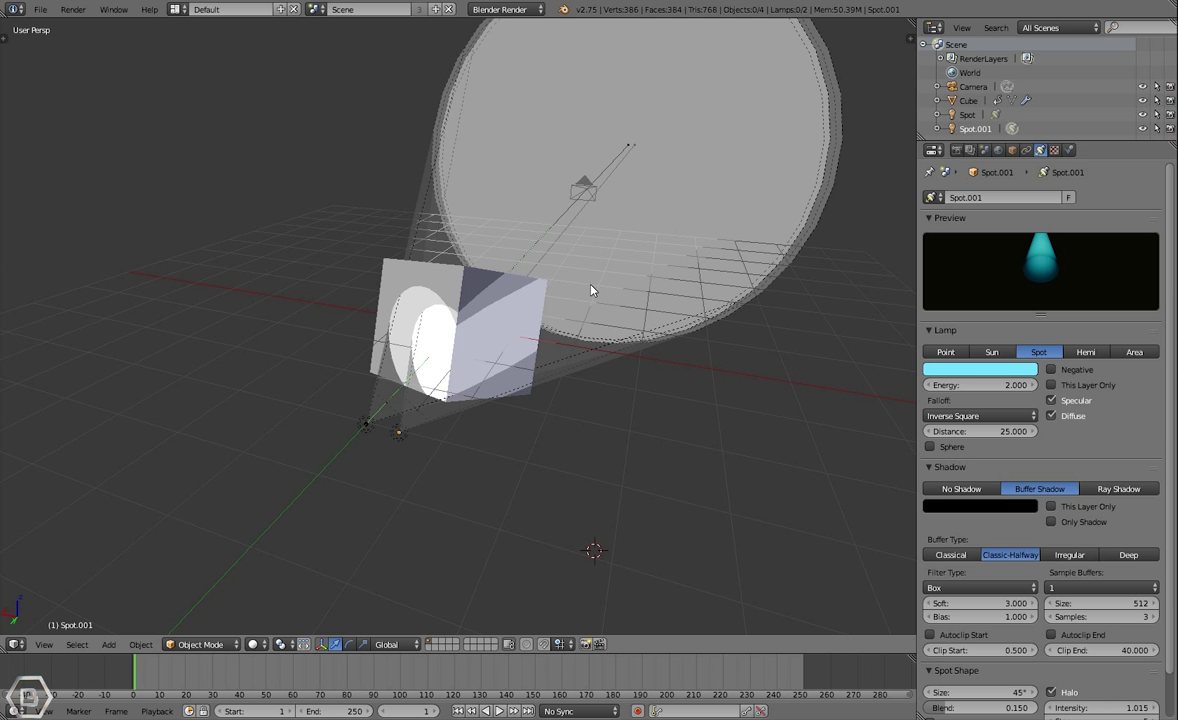
Select the cube, move the animation to frame 21, and set the viewport shading to Rendered
{"action": "middle_click_drag", "start_coordinate": [591, 290], "coordinate": [340, 592]}
{"action": "right_click", "coordinate": [489, 296]}
{"action": "left_click_drag", "start_coordinate": [141, 676], "coordinate": [171, 676]}
{"action": "middle_click_drag", "start_coordinate": [590, 535], "coordinate": [468, 490]}
{"action": "left_click", "coordinate": [188, 678]}
{"action": "left_click", "coordinate": [252, 644]}
{"action": "left_click", "coordinate": [270, 520]}
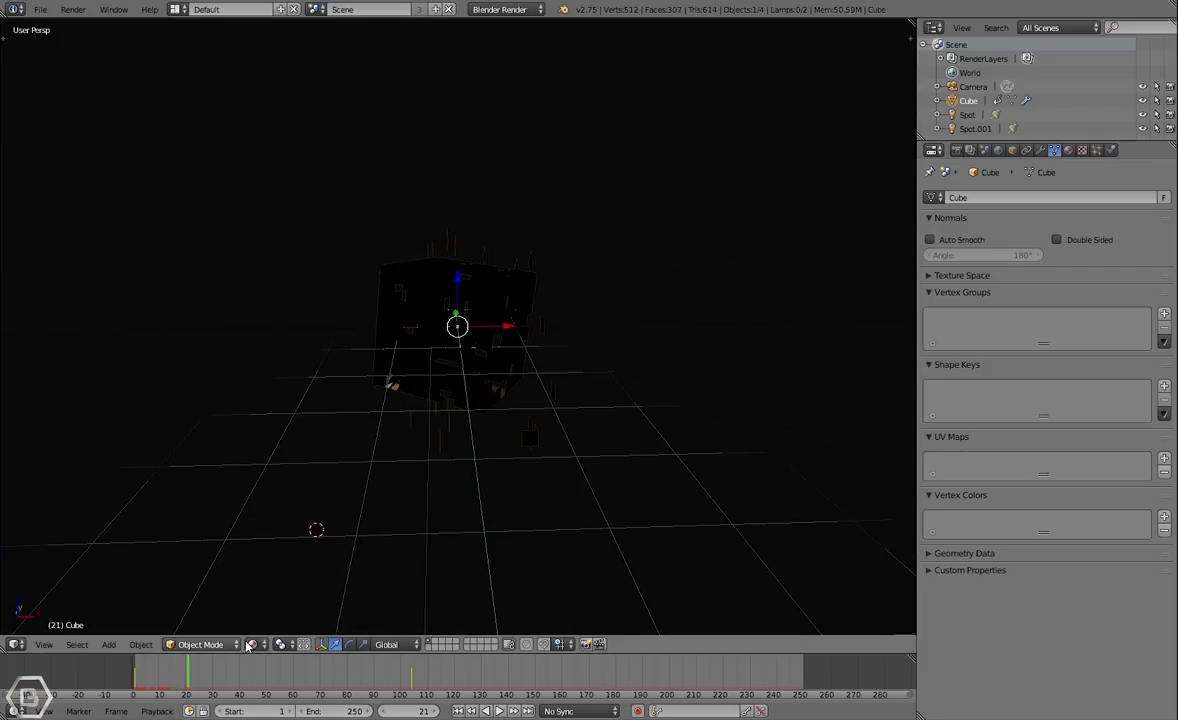
{"action": "left_click", "coordinate": [258, 644]}
{"action": "left_click", "coordinate": [355, 550]}
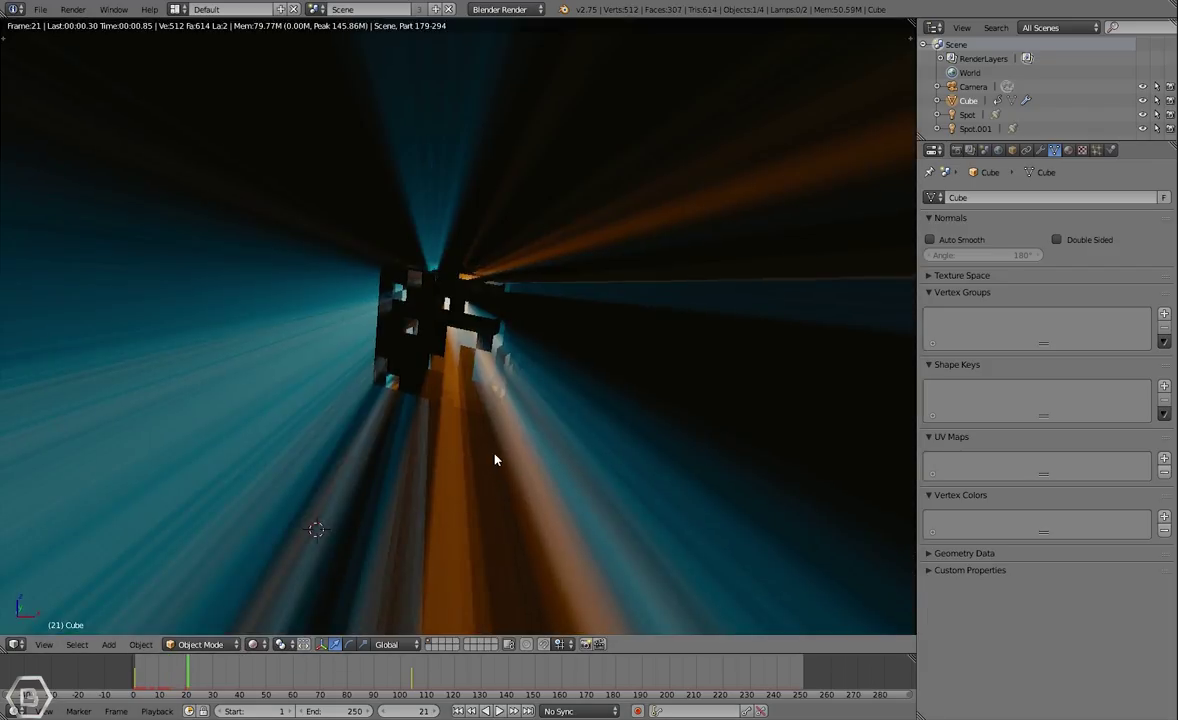
Examine the rendered light rays from the camera view at several frames, including 32, 76, 102 and 5
{"action": "key", "text": "KP_0"}
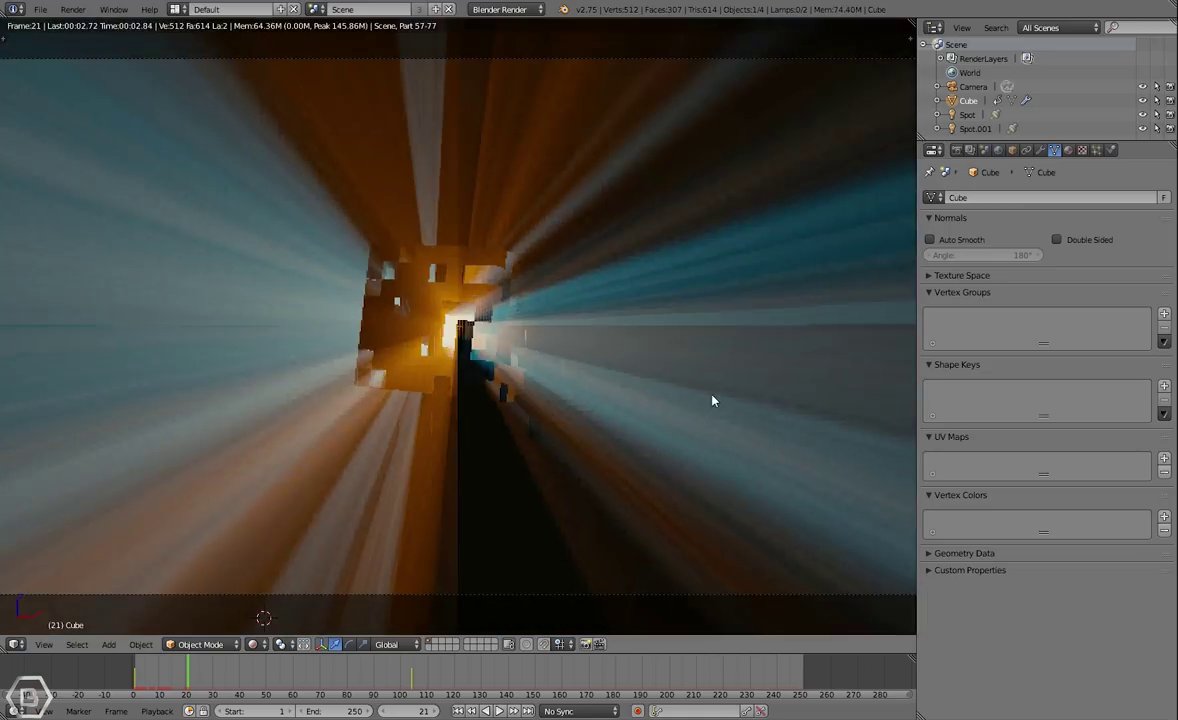
{"action": "left_click", "coordinate": [252, 644]}
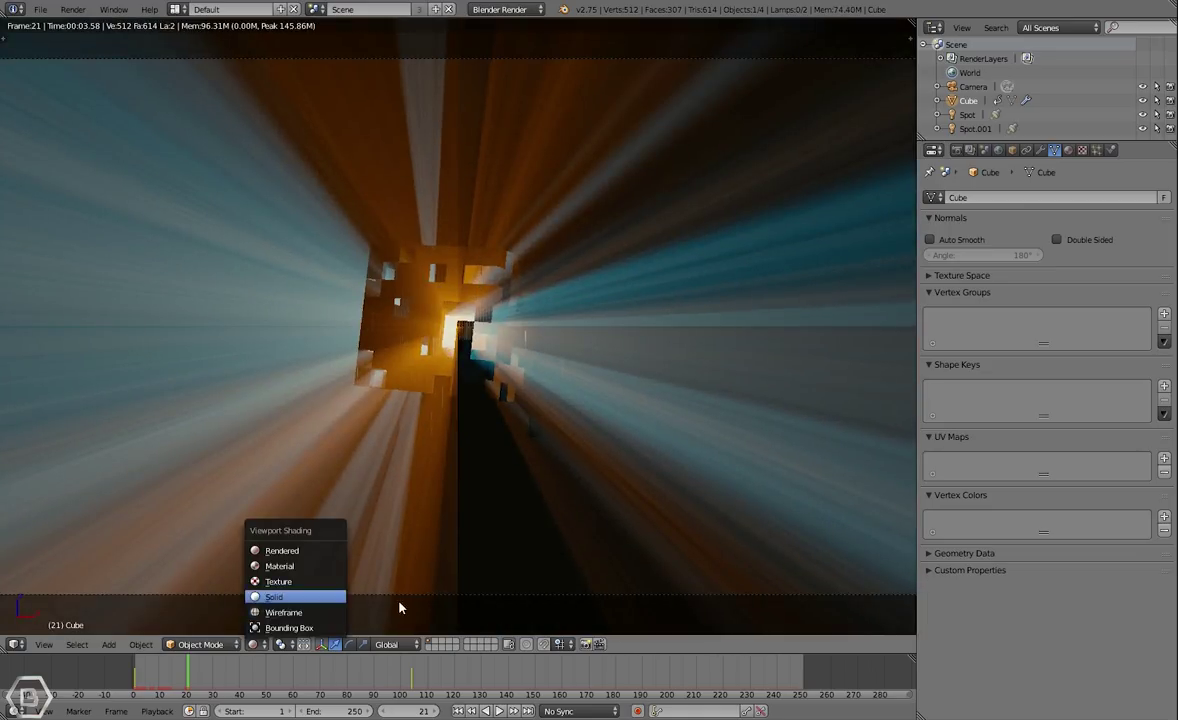
{"action": "left_click", "coordinate": [218, 671]}
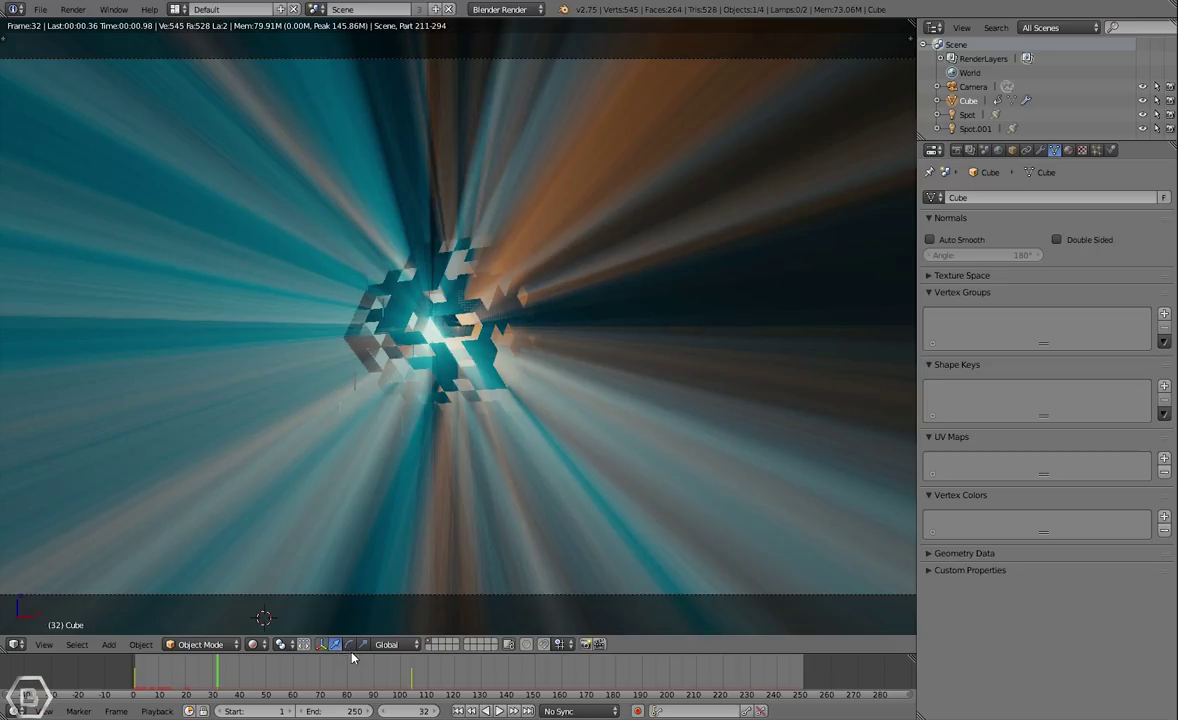
{"action": "left_click", "coordinate": [336, 671]}
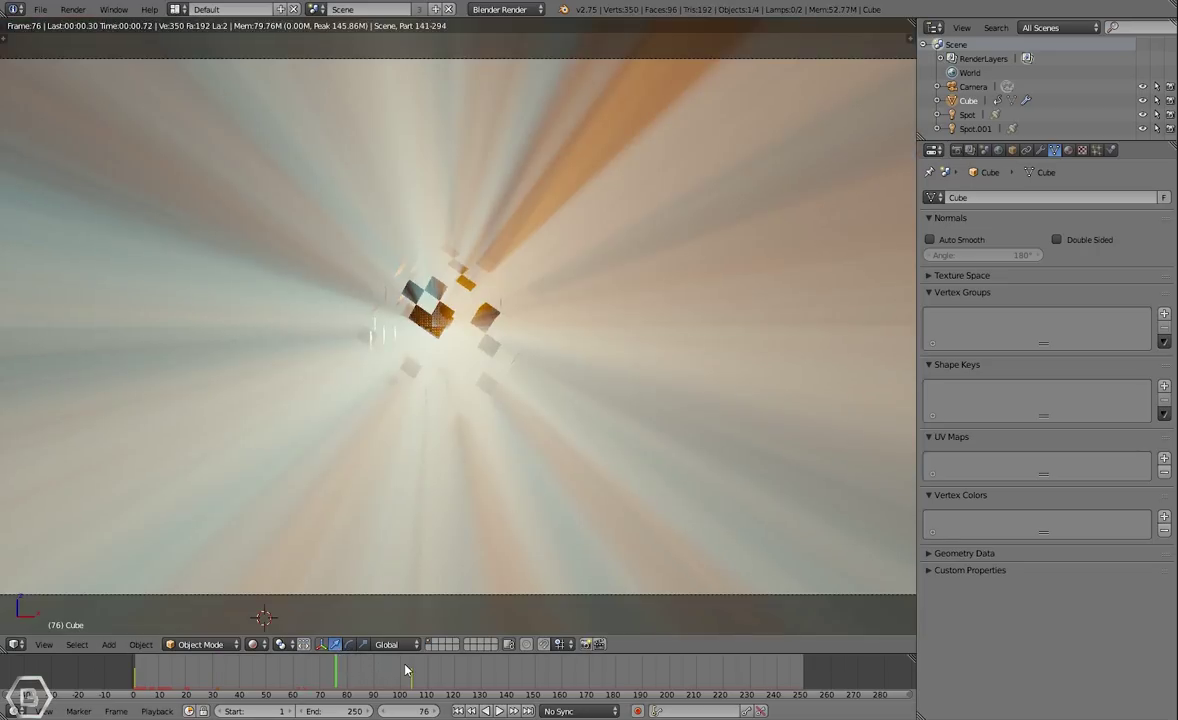
{"action": "left_click", "coordinate": [405, 670]}
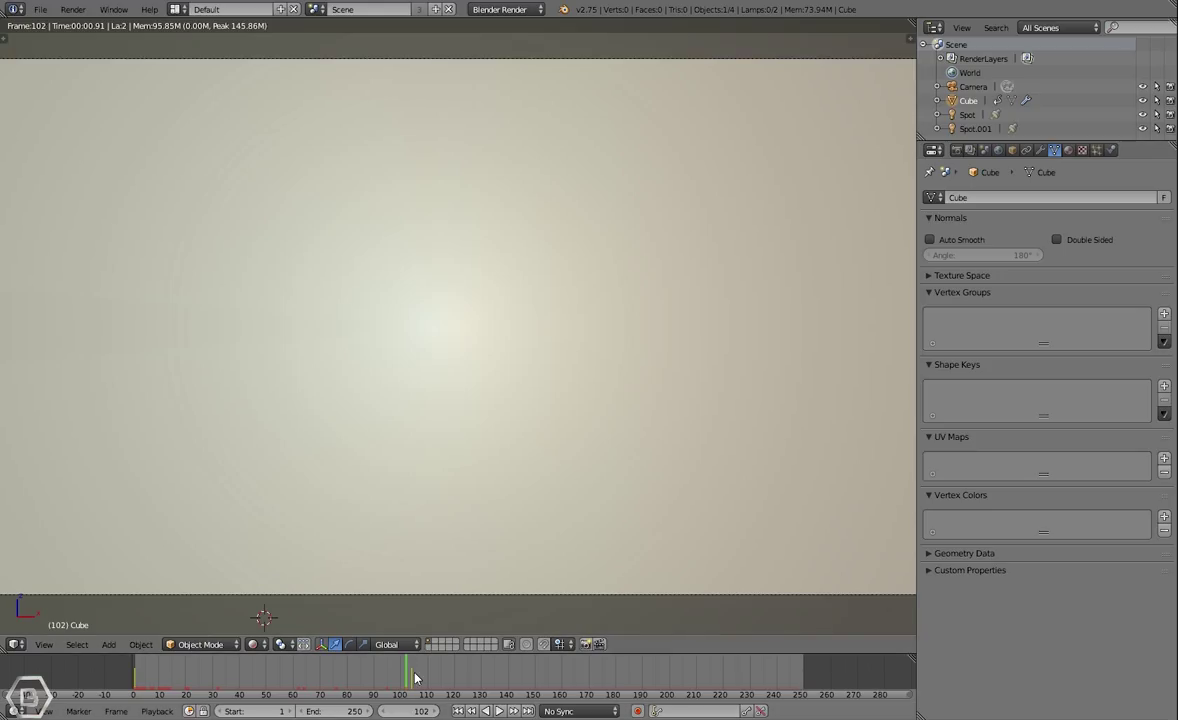
{"action": "left_click", "coordinate": [411, 677]}
{"action": "left_click", "coordinate": [352, 670]}
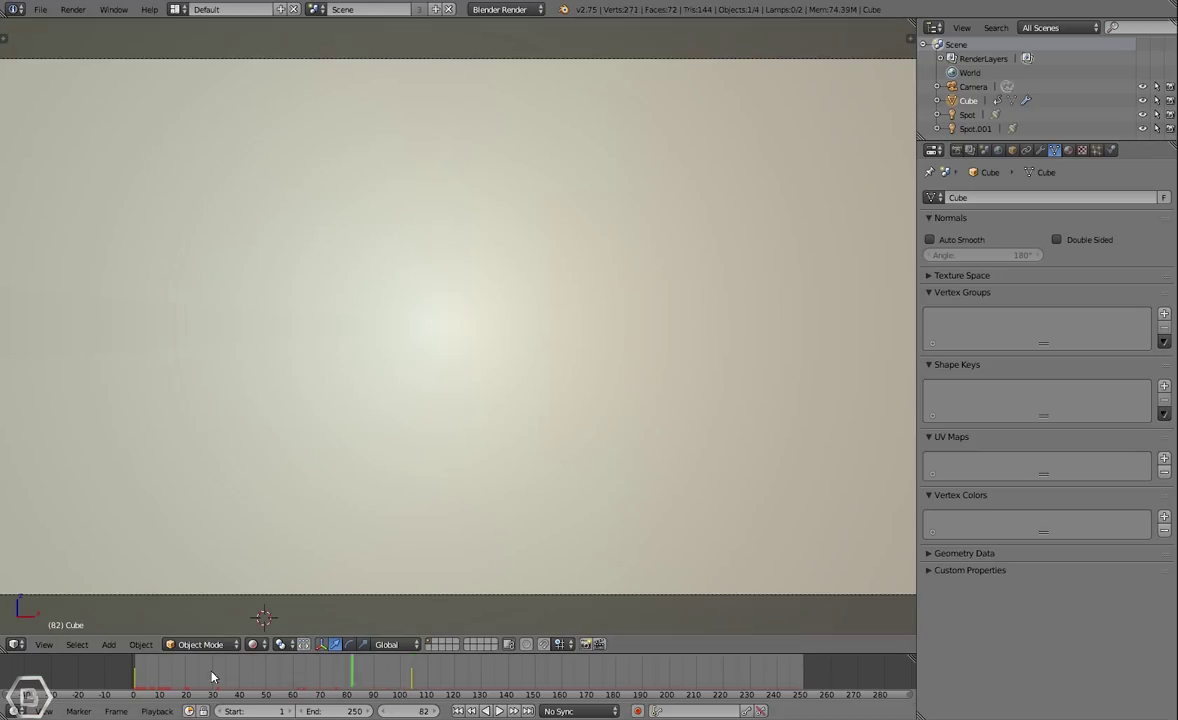
{"action": "left_click", "coordinate": [147, 675]}
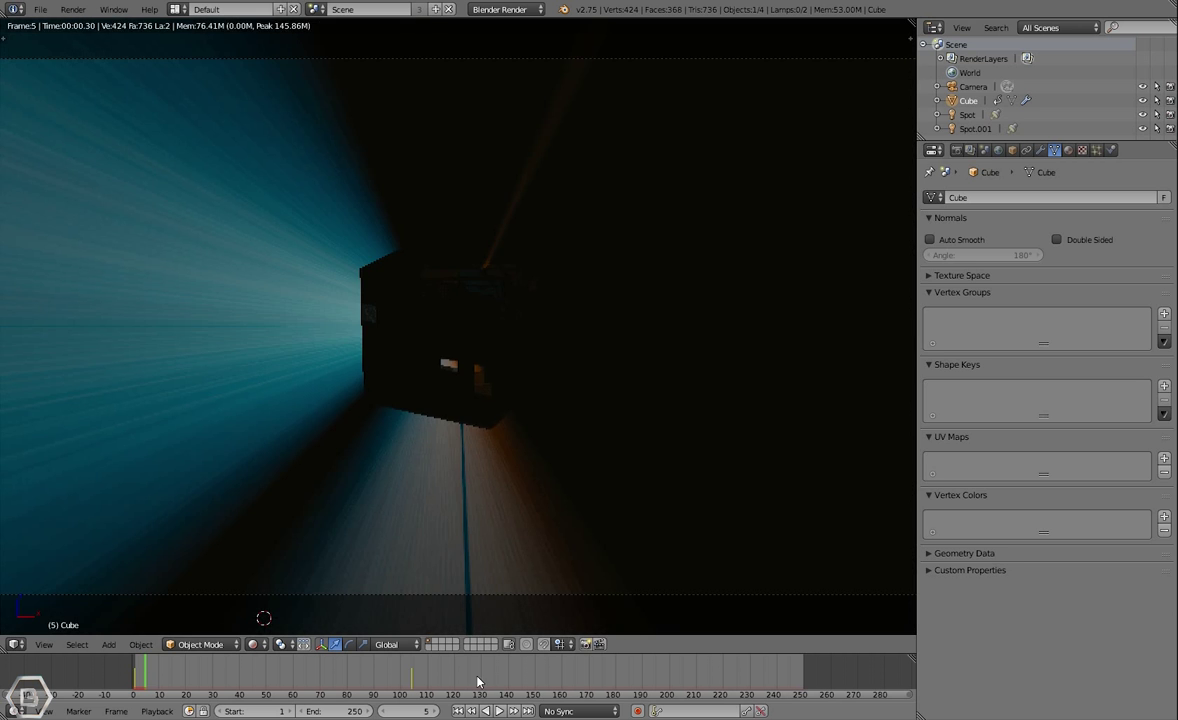
Return to the first frame, set the viewport shading back to Solid, and clear the selection
{"action": "left_click", "coordinate": [458, 711]}
{"action": "left_click", "coordinate": [254, 644]}
{"action": "left_click", "coordinate": [276, 610]}
{"action": "mouse_move", "coordinate": [487, 413]}
{"action": "middle_mouse_down"}
{"action": "mouse_move", "coordinate": [536, 481]}
{"action": "mouse_move", "coordinate": [657, 463]}
{"action": "mouse_move", "coordinate": [560, 468]}
{"action": "mouse_move", "coordinate": [620, 471]}
{"action": "mouse_move", "coordinate": [41, 20]}
{"action": "middle_mouse_up"}
{"action": "key", "text": "a"}
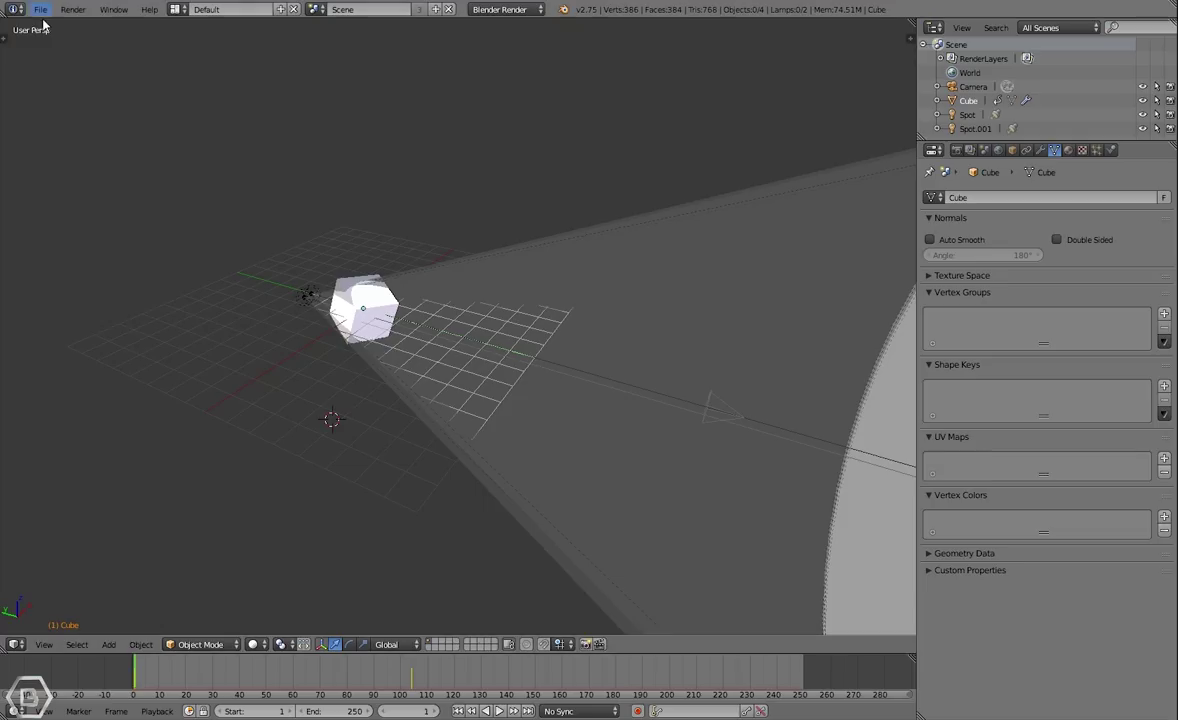
Start a new file by reloading the start-up file
{"action": "left_click", "coordinate": [40, 11]}
{"action": "left_click", "coordinate": [58, 27]}
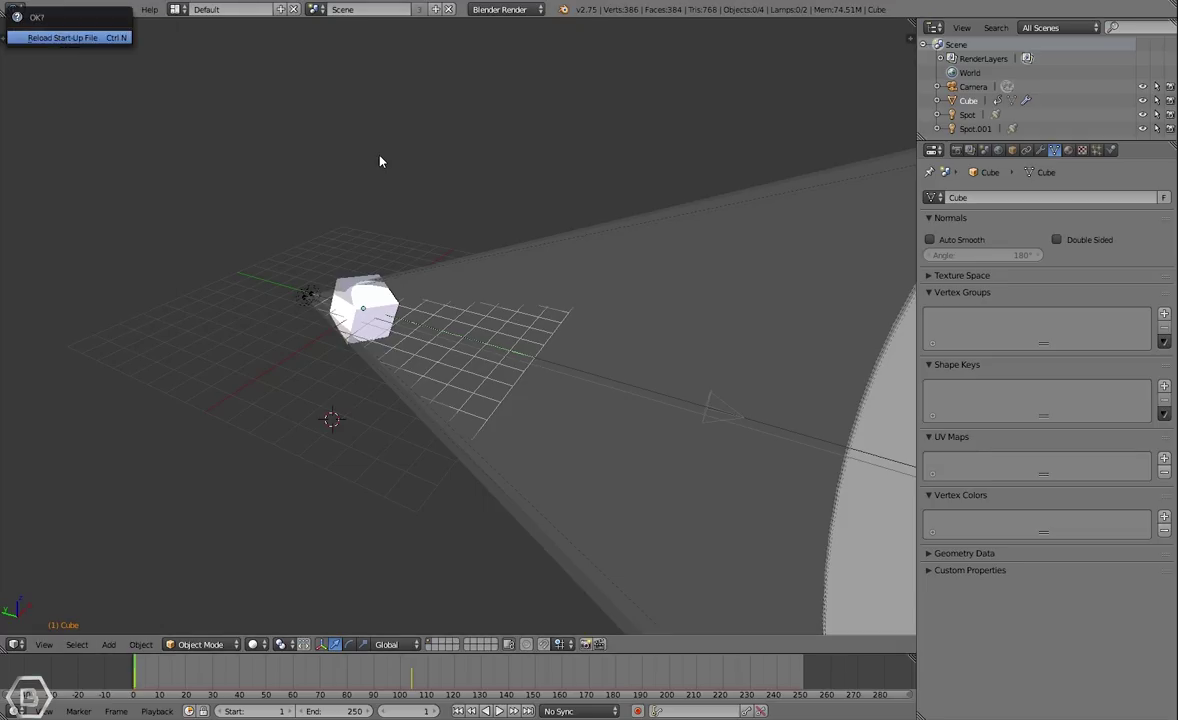
{"action": "key", "text": "Return"}
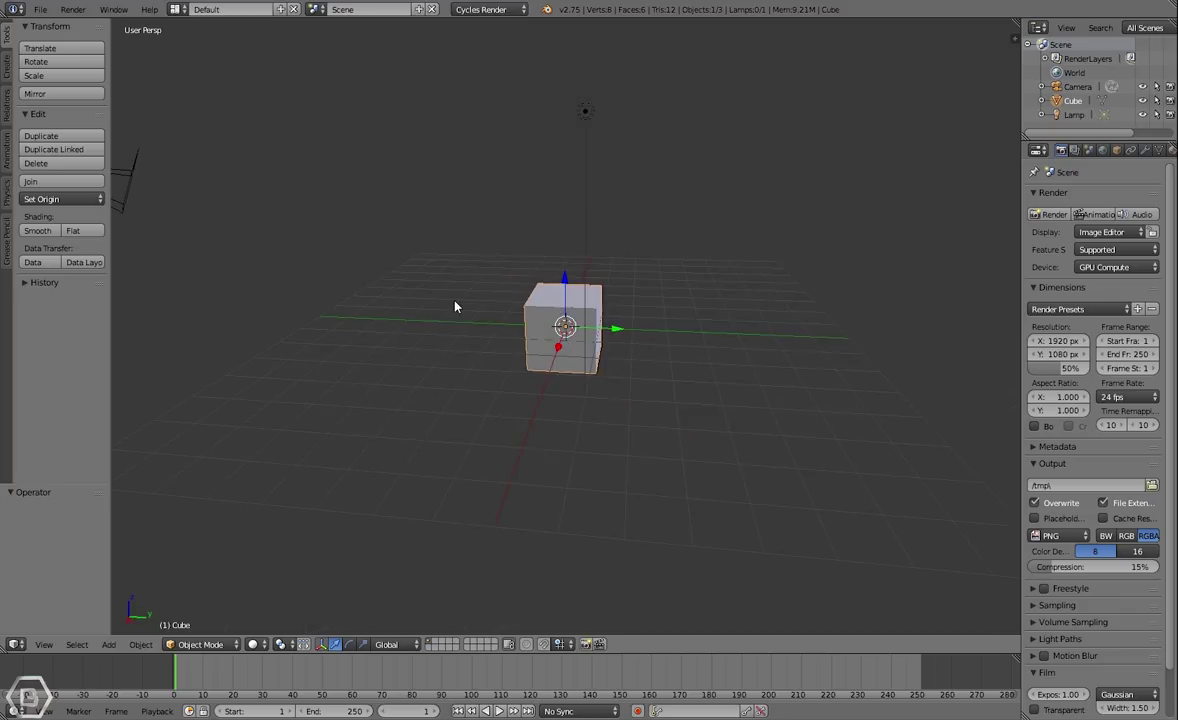
Hide the tool shelf and start the Screencast Keys display for the 3D view
{"action": "scroll", "coordinate": [455, 307], "scroll_direction": "up", "scroll_amount": 2}
{"action": "key", "text": "t"}
{"action": "key", "text": "n"}
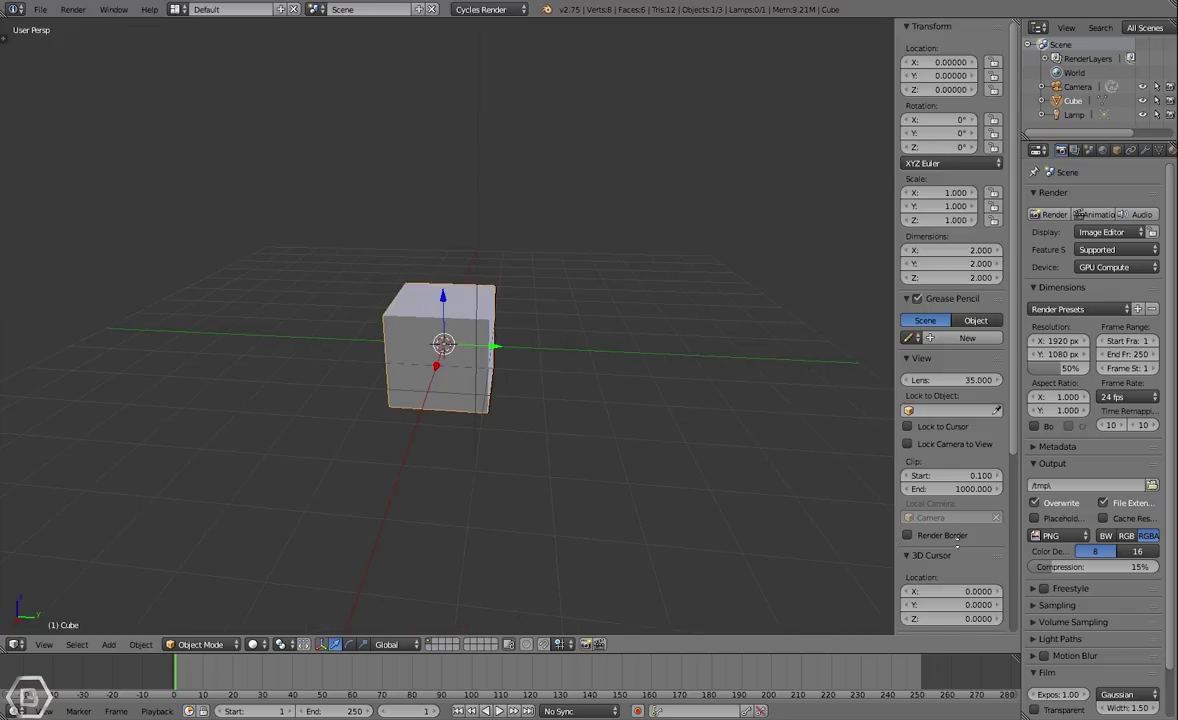
{"action": "scroll", "coordinate": [935, 266], "scroll_direction": "down", "scroll_amount": 5}
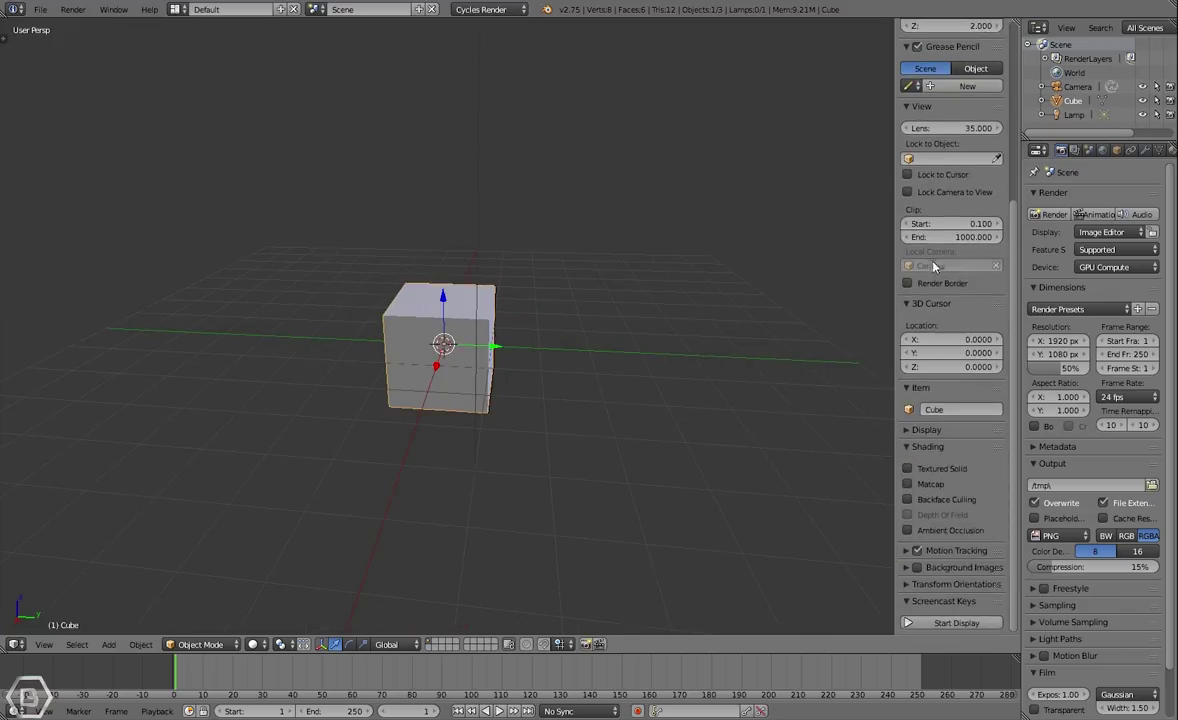
{"action": "left_click", "coordinate": [969, 622]}
{"action": "key", "text": "n"}
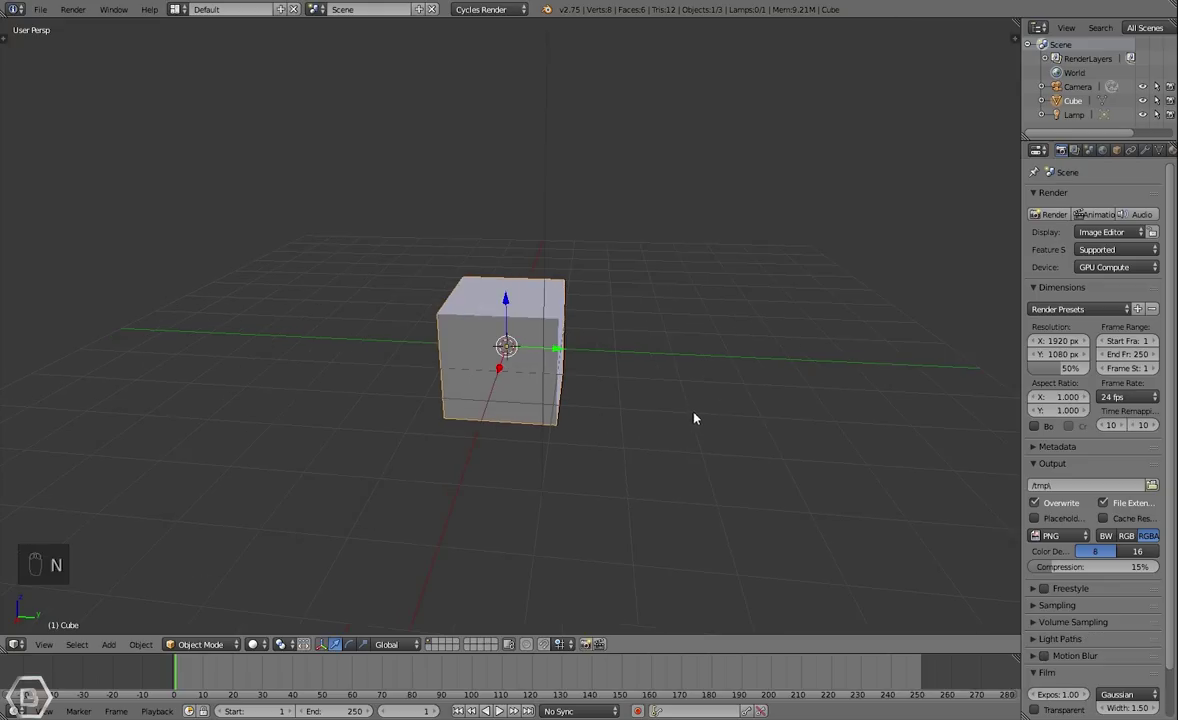
{"action": "middle_click_drag", "start_coordinate": [558, 356], "coordinate": [533, 388], "text": "shift"}
{"action": "scroll", "coordinate": [549, 375], "scroll_direction": "down", "scroll_amount": 1}
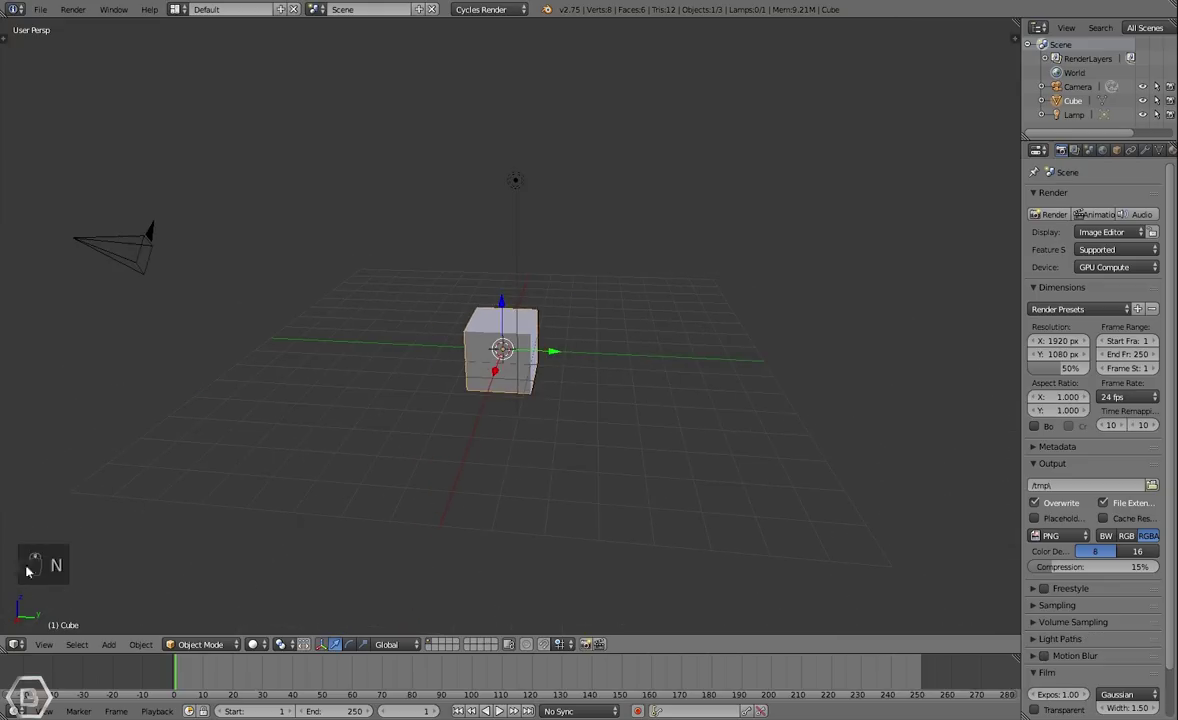
{"action": "middle_click_drag", "start_coordinate": [458, 482], "coordinate": [474, 455]}
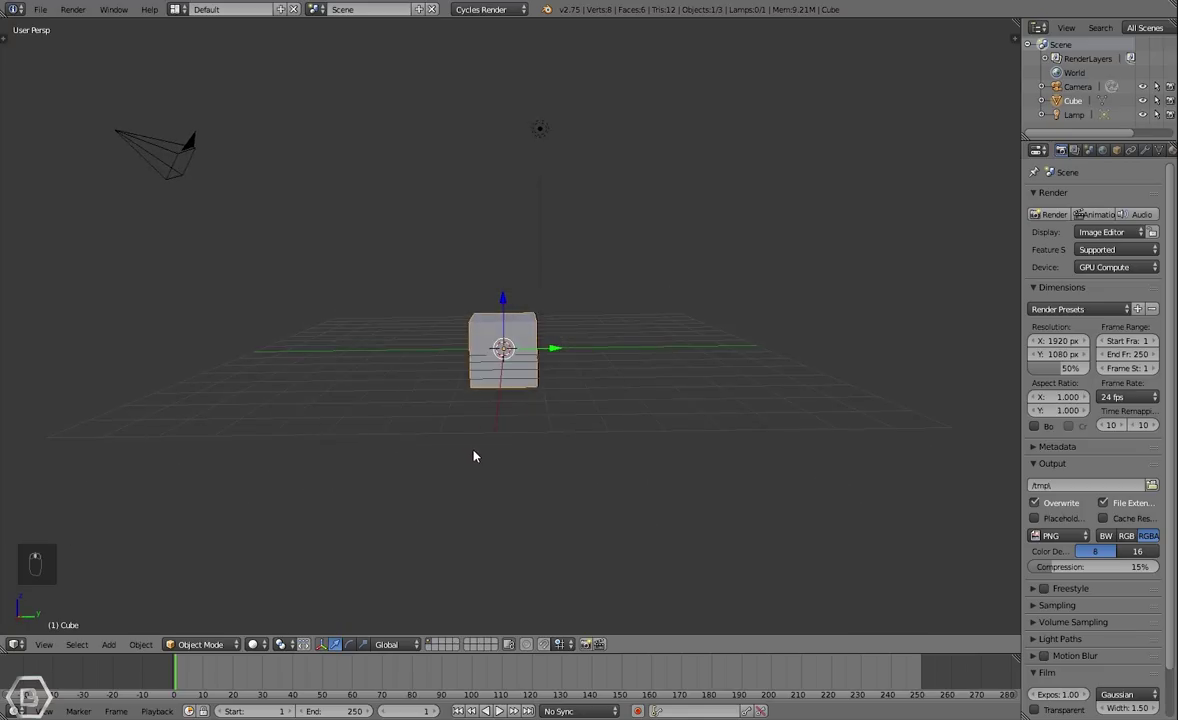
{"action": "left_click", "coordinate": [46, 645]}
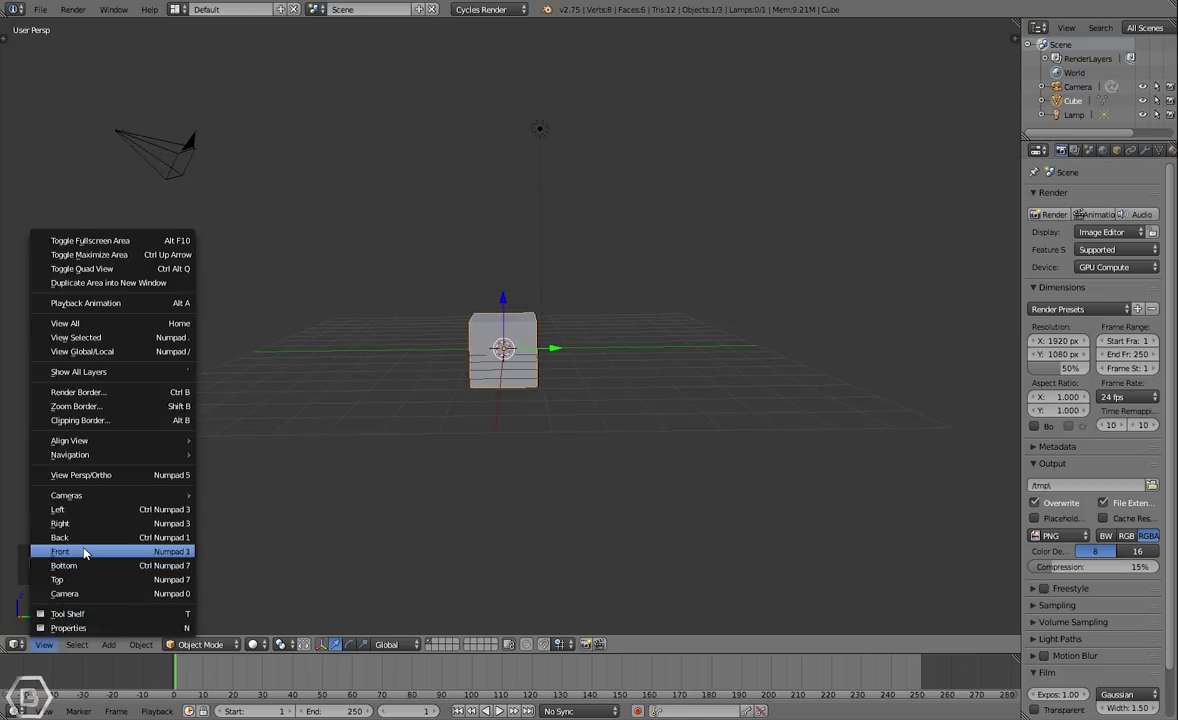
{"action": "middle_click_drag", "start_coordinate": [389, 329], "coordinate": [528, 345]}
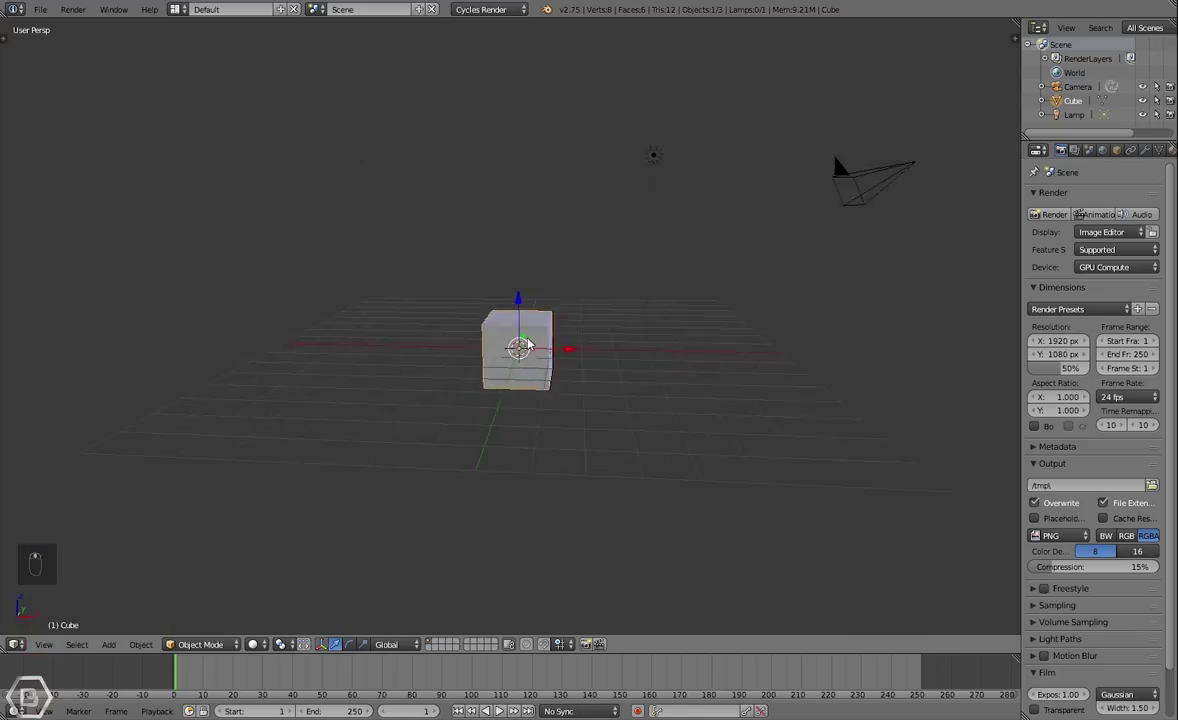
Select the lamp and move it along Z, X and Y to a spot beside the cube on the green Y axis
{"action": "right_click", "coordinate": [663, 160]}
{"action": "key", "text": "g"}
{"action": "key", "text": "z"}
{"action": "left_click", "coordinate": [726, 439]}
{"action": "middle_click_drag", "start_coordinate": [726, 439], "coordinate": [556, 448]}
{"action": "key", "text": "g"}
{"action": "key", "text": "x"}
{"action": "left_click", "coordinate": [542, 463]}
{"action": "key", "text": "g"}
{"action": "key", "text": "y"}
{"action": "left_click", "coordinate": [561, 545]}
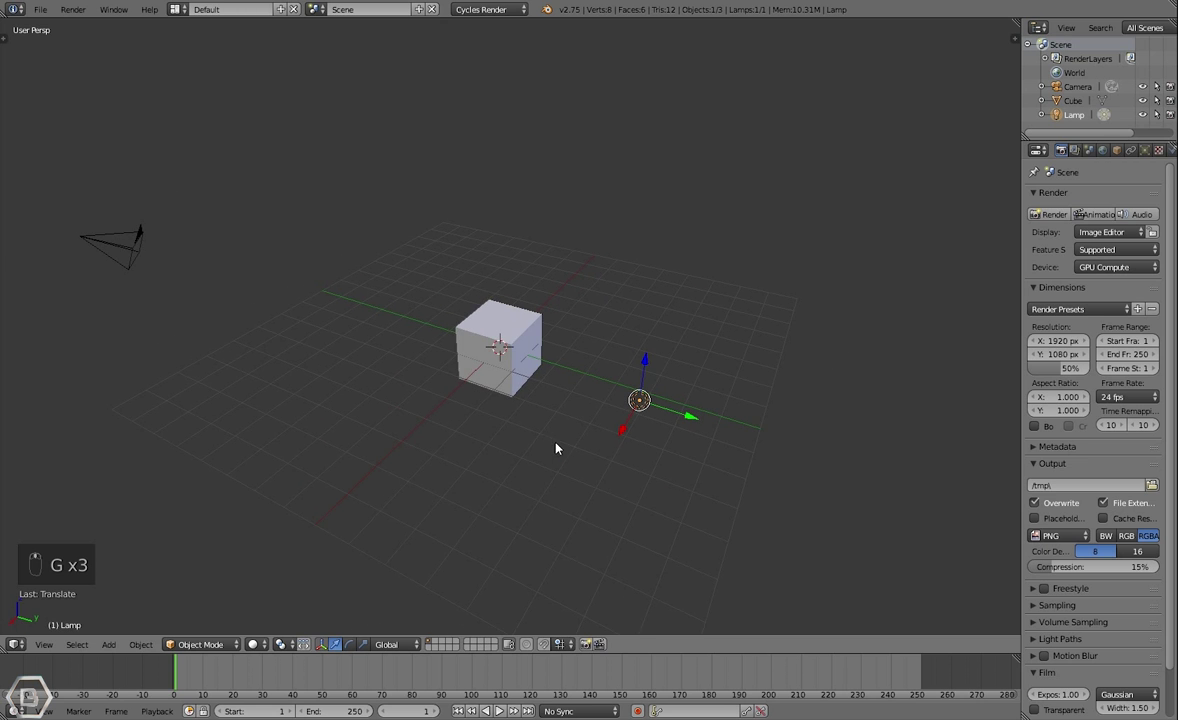
Display the lamp's data settings, widen the properties area, and change the lamp type to Spot
{"action": "left_click", "coordinate": [1145, 151]}
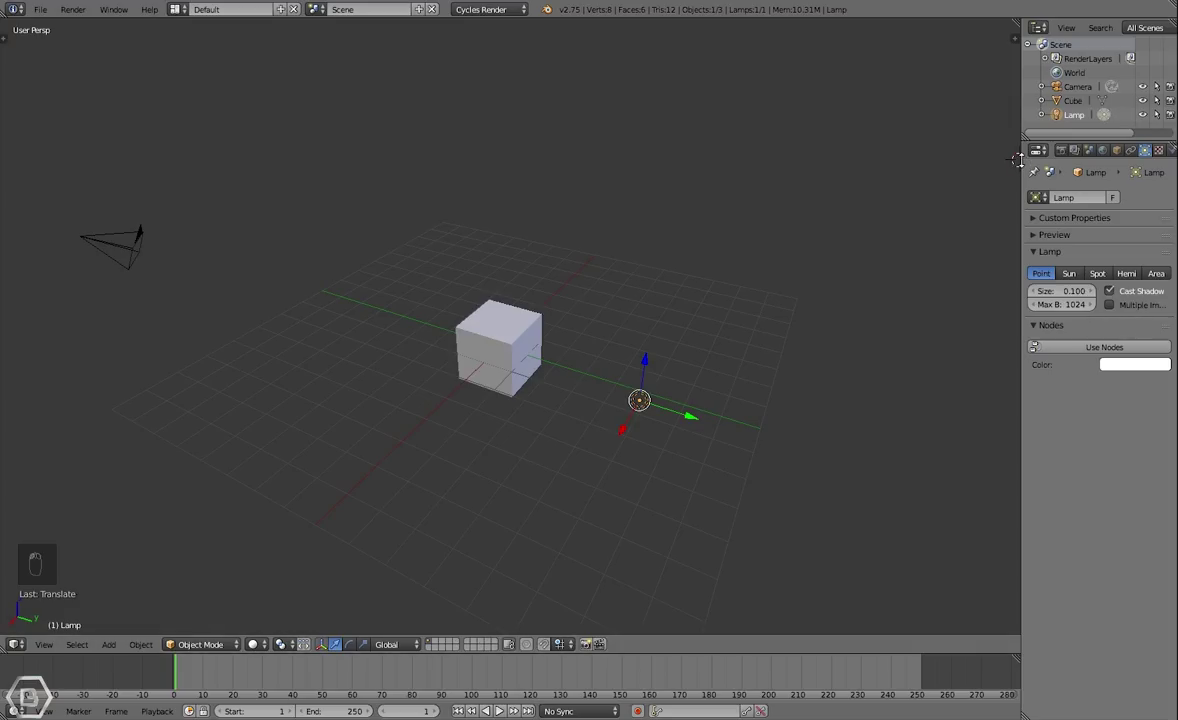
{"action": "left_click_drag", "start_coordinate": [1018, 160], "coordinate": [910, 160]}
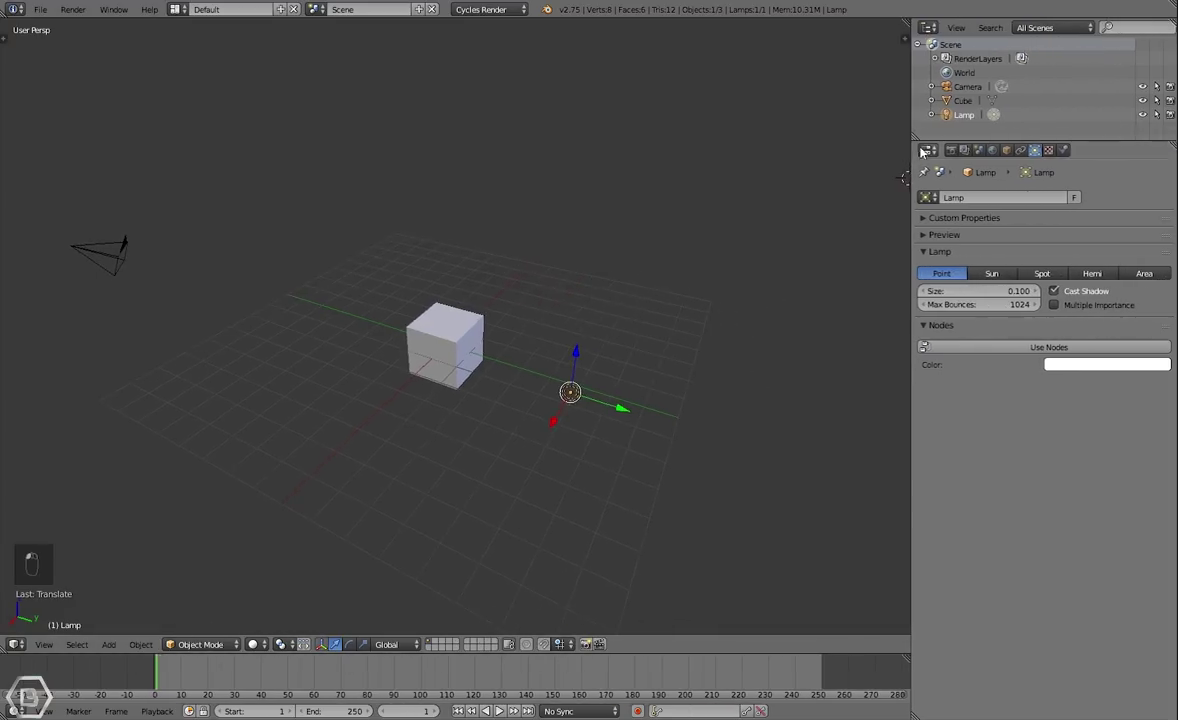
{"action": "left_click", "coordinate": [928, 150]}
{"action": "left_click", "coordinate": [928, 360]}
{"action": "left_click", "coordinate": [1045, 274]}
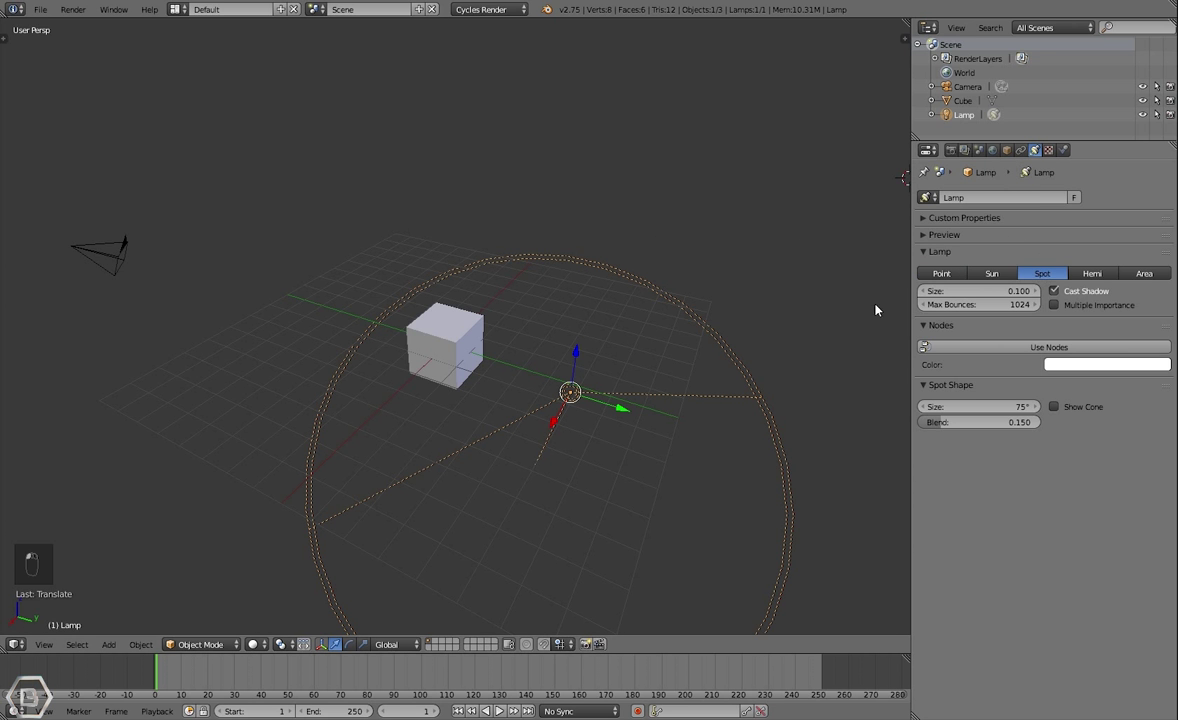
Clear the spot lamp's rotation so it points straight down
{"action": "middle_click_drag", "start_coordinate": [818, 327], "coordinate": [556, 350]}
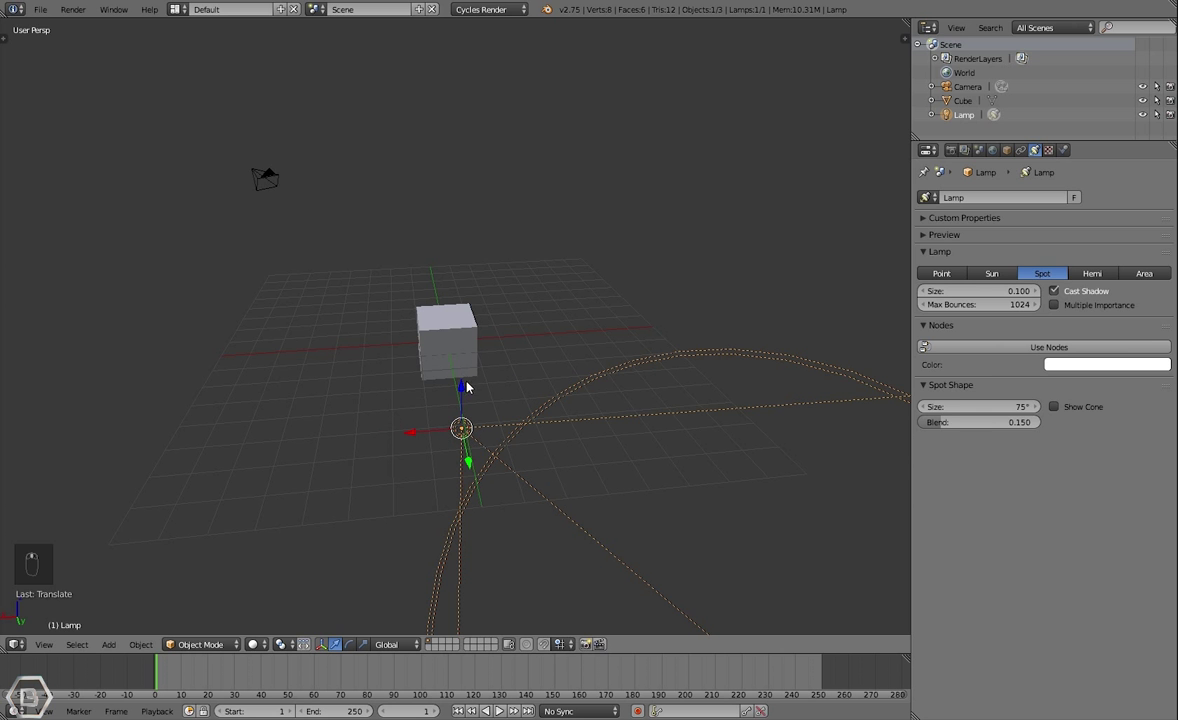
{"action": "middle_click_drag", "start_coordinate": [466, 394], "coordinate": [490, 404]}
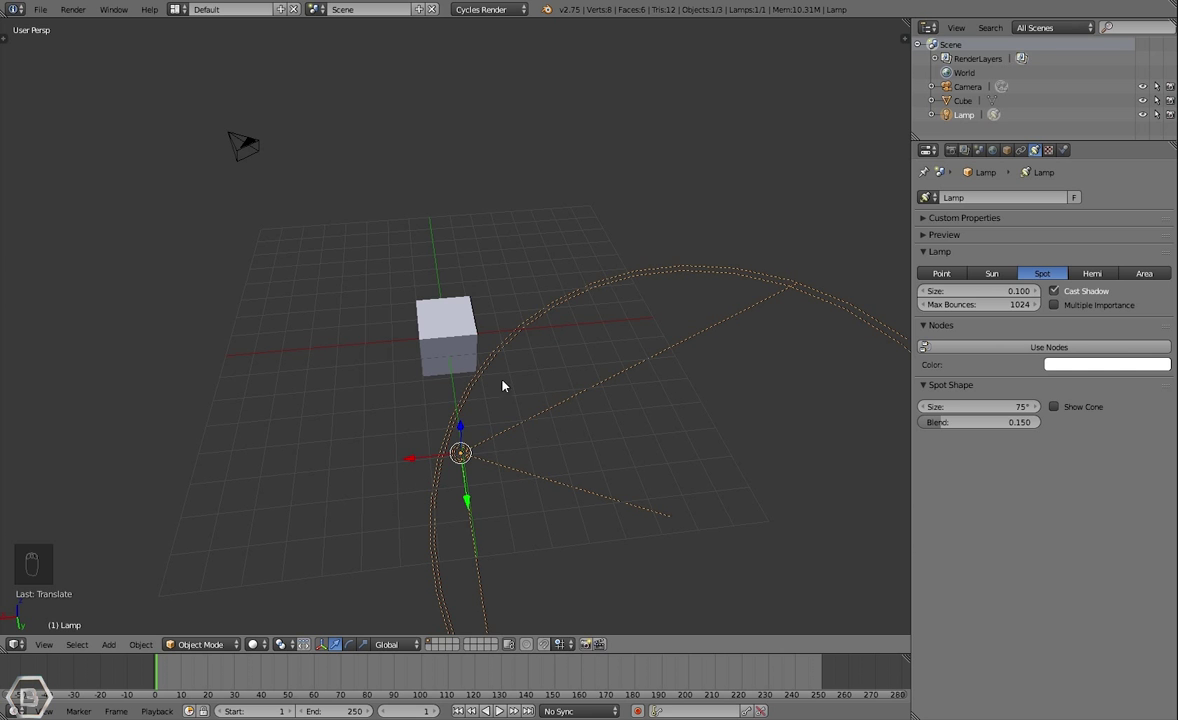
{"action": "key", "text": "alt+r"}
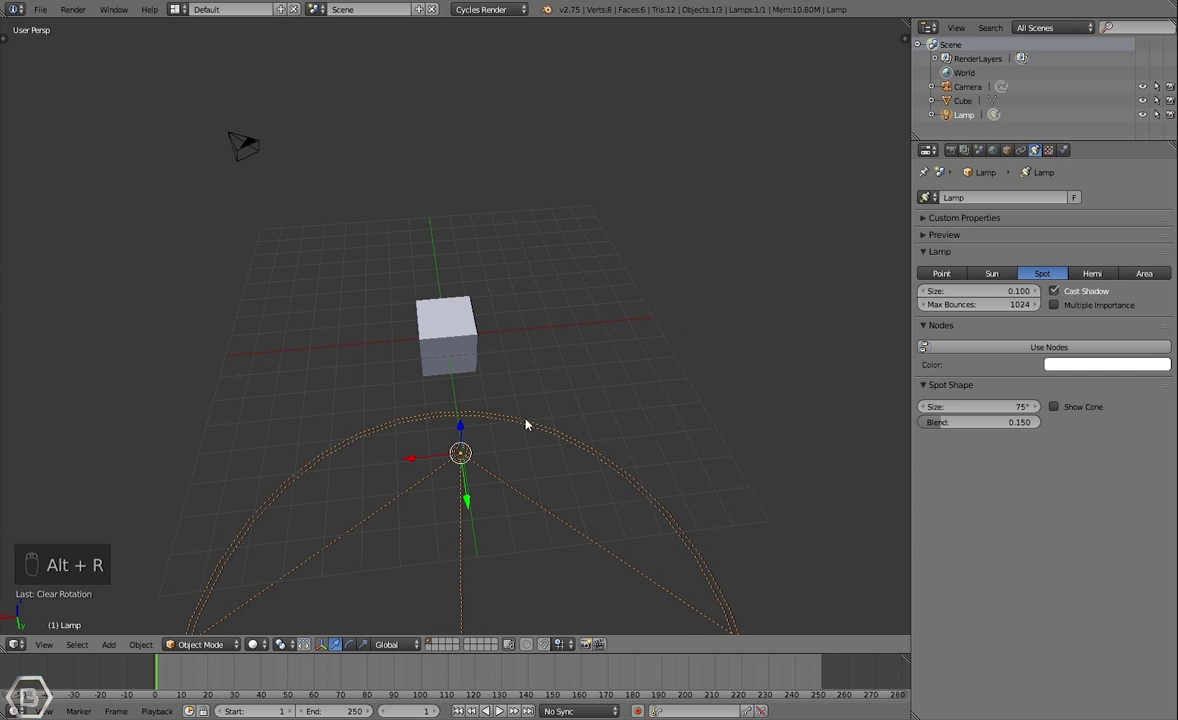
{"action": "middle_click_drag", "start_coordinate": [523, 424], "coordinate": [377, 437]}
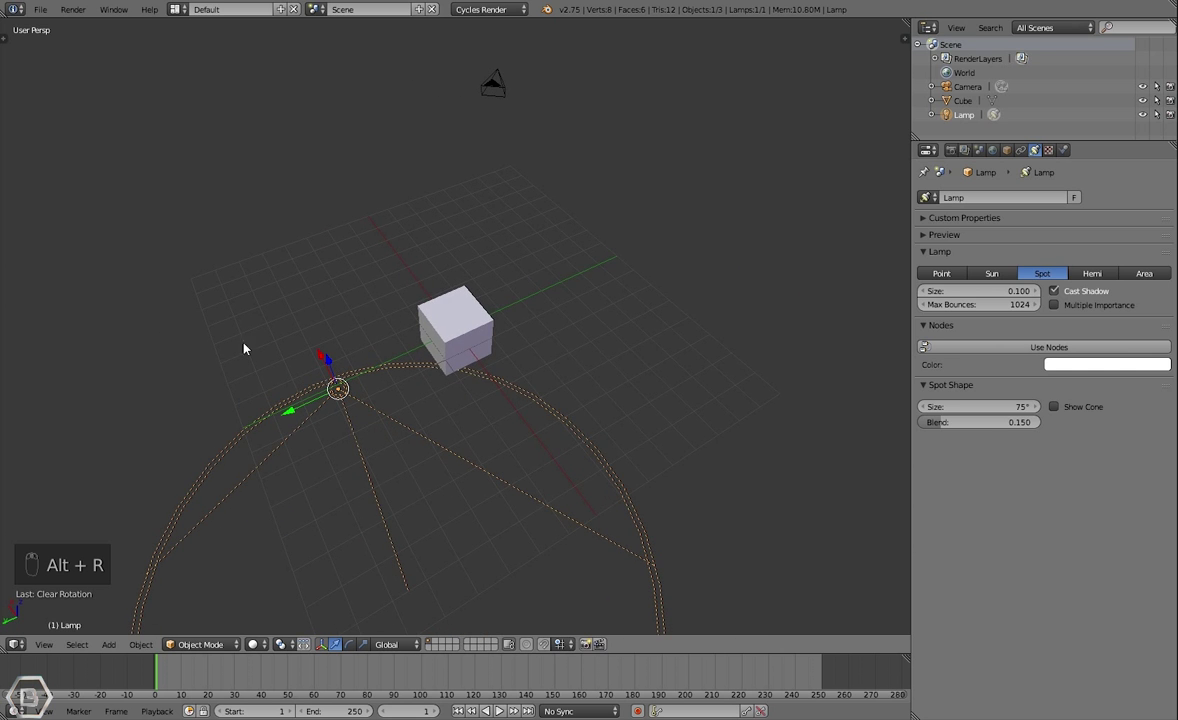
{"action": "key", "text": "r"}
{"action": "key", "text": "x"}
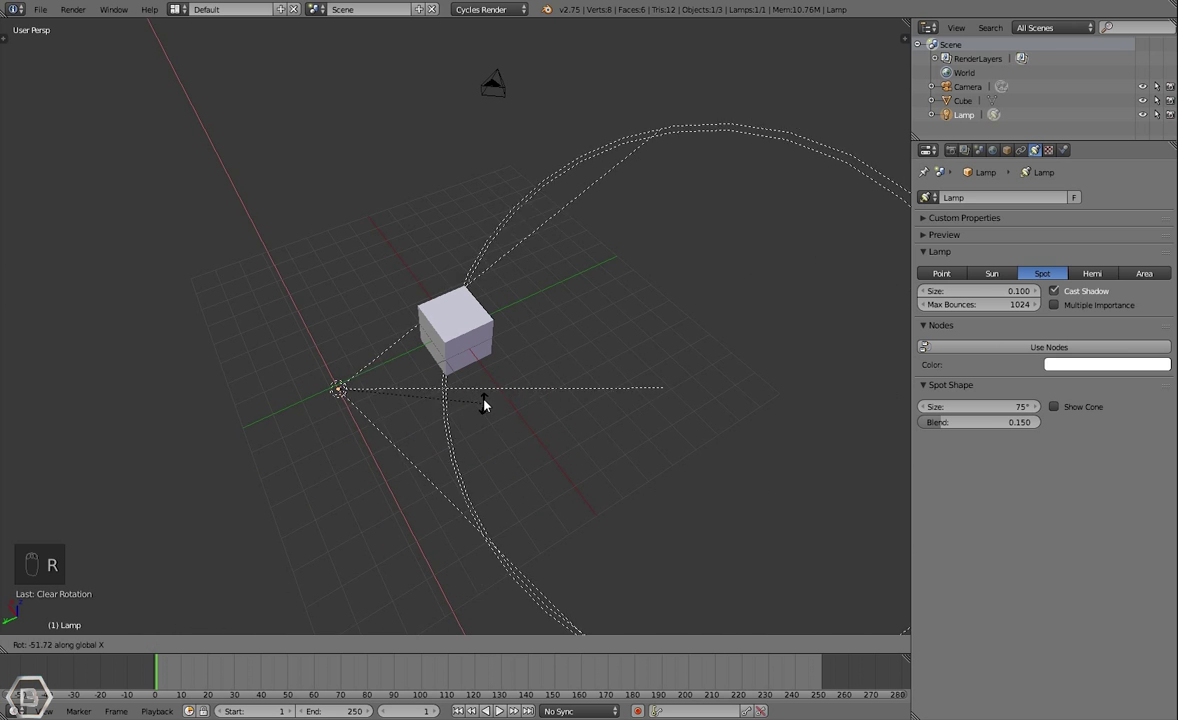
{"action": "right_click", "coordinate": [477, 356]}
Enable Show Cone in the spot lamp's shape settings
{"action": "middle_click_drag", "start_coordinate": [494, 434], "coordinate": [513, 415]}
{"action": "middle_click_drag", "start_coordinate": [453, 347], "coordinate": [272, 483]}
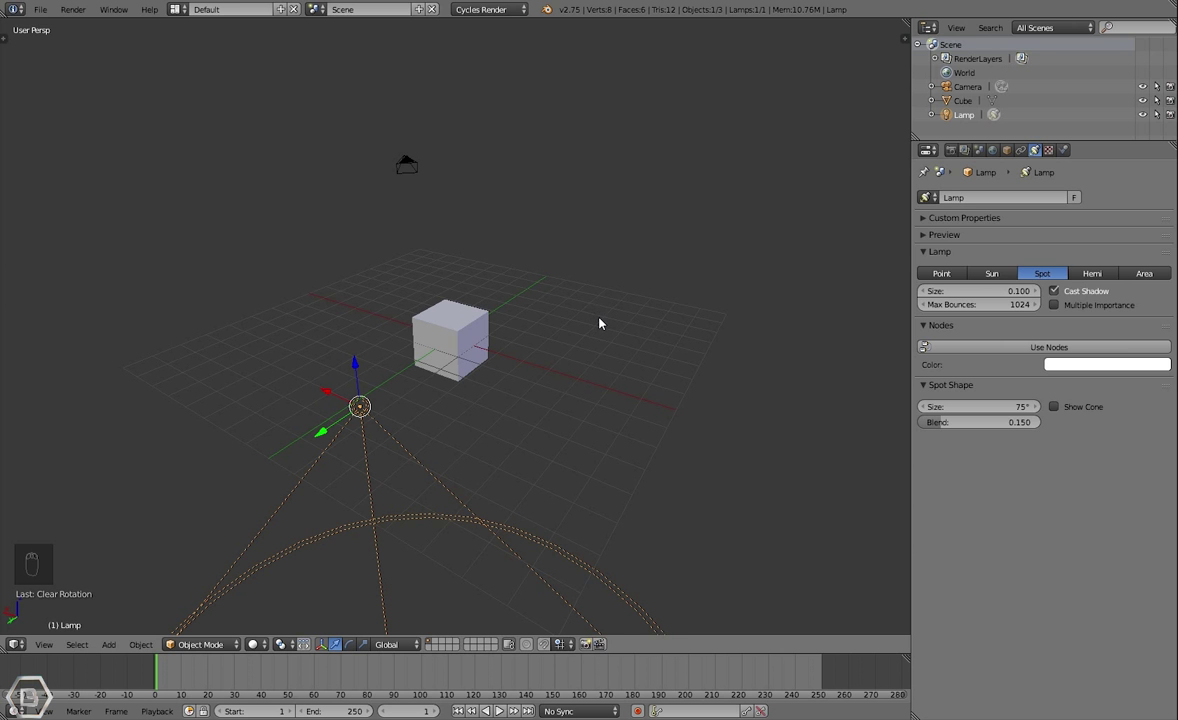
{"action": "middle_click_drag", "start_coordinate": [600, 323], "coordinate": [568, 339]}
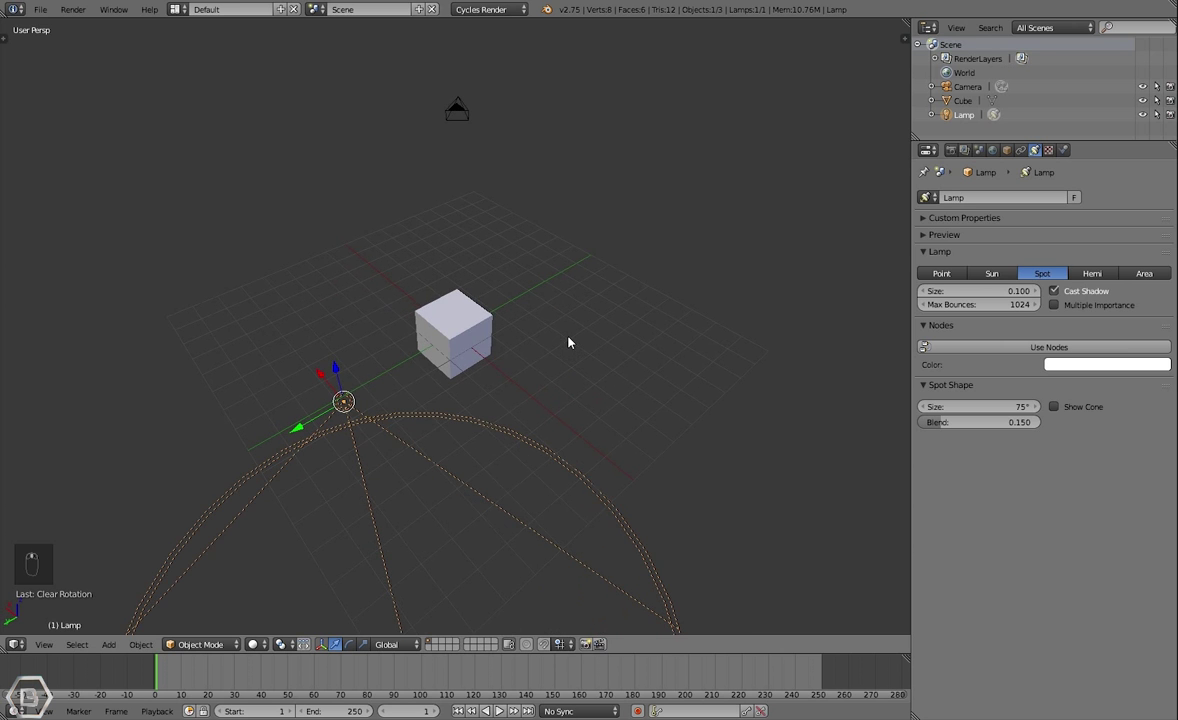
{"action": "left_click", "coordinate": [1075, 413]}
Rotate the spot lamp 90 degrees about the global X axis
{"action": "middle_click_drag", "start_coordinate": [634, 465], "coordinate": [624, 514]}
{"action": "middle_click_drag", "start_coordinate": [445, 487], "coordinate": [578, 415]}
{"action": "key", "text": "r"}
{"action": "key", "text": "x"}
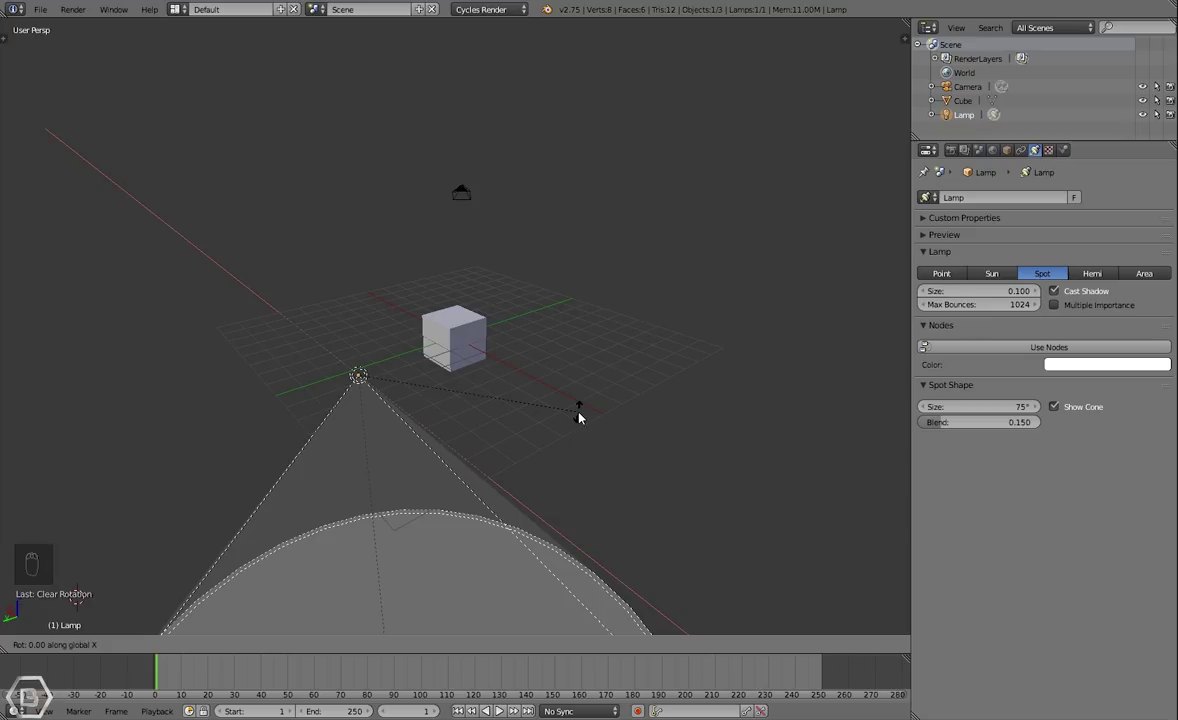
{"action": "type", "text": "90"}
{"action": "key", "text": "Return"}
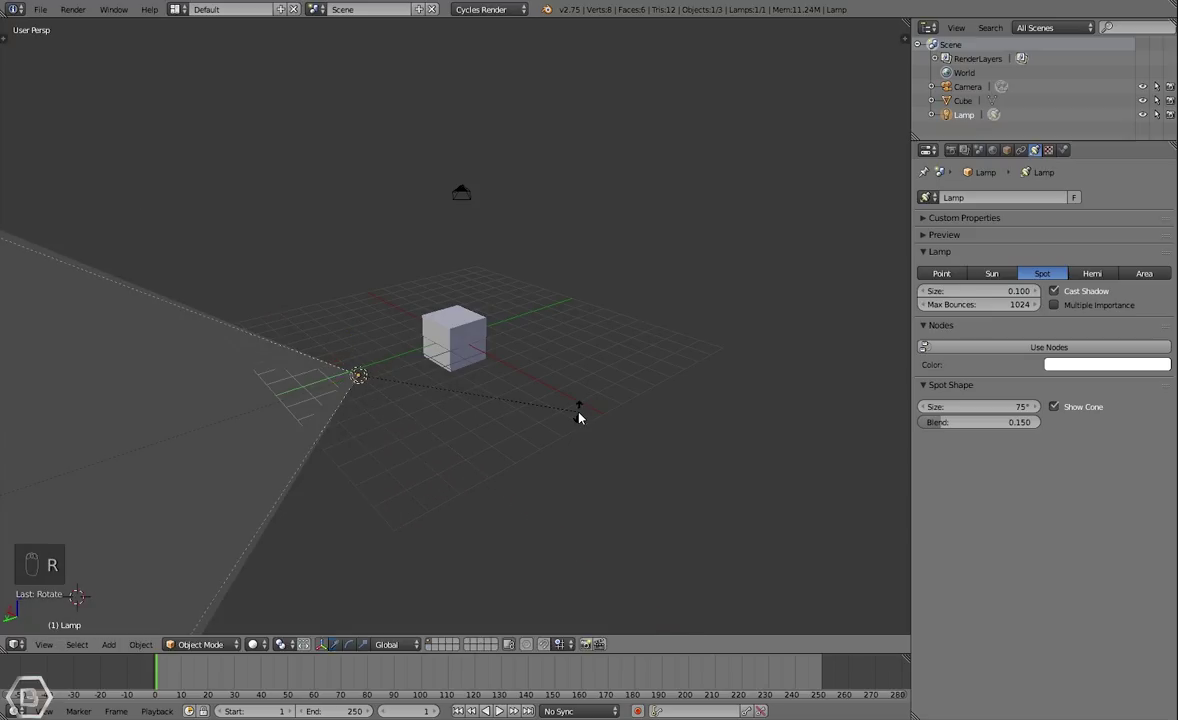
Rotate the spot lamp 180 degrees about the global X axis and deselect it
{"action": "type", "text": "rx1"}
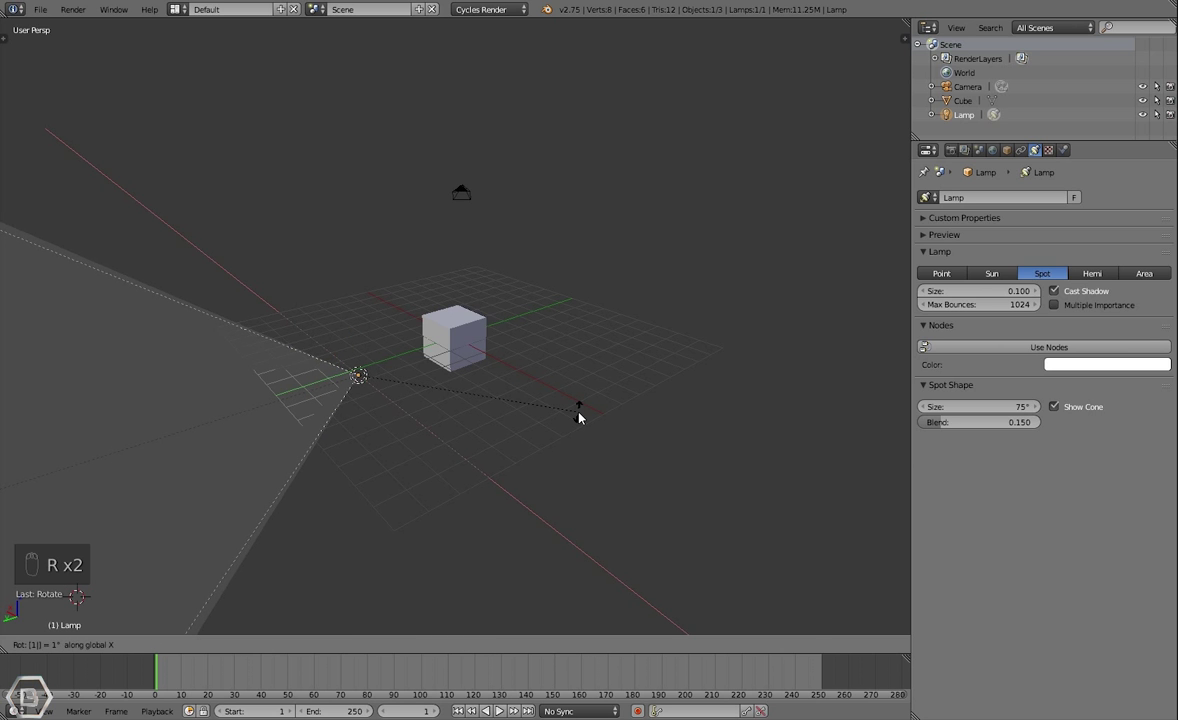
{"action": "type", "text": "80"}
{"action": "key", "text": "Return"}
{"action": "key", "text": "a"}
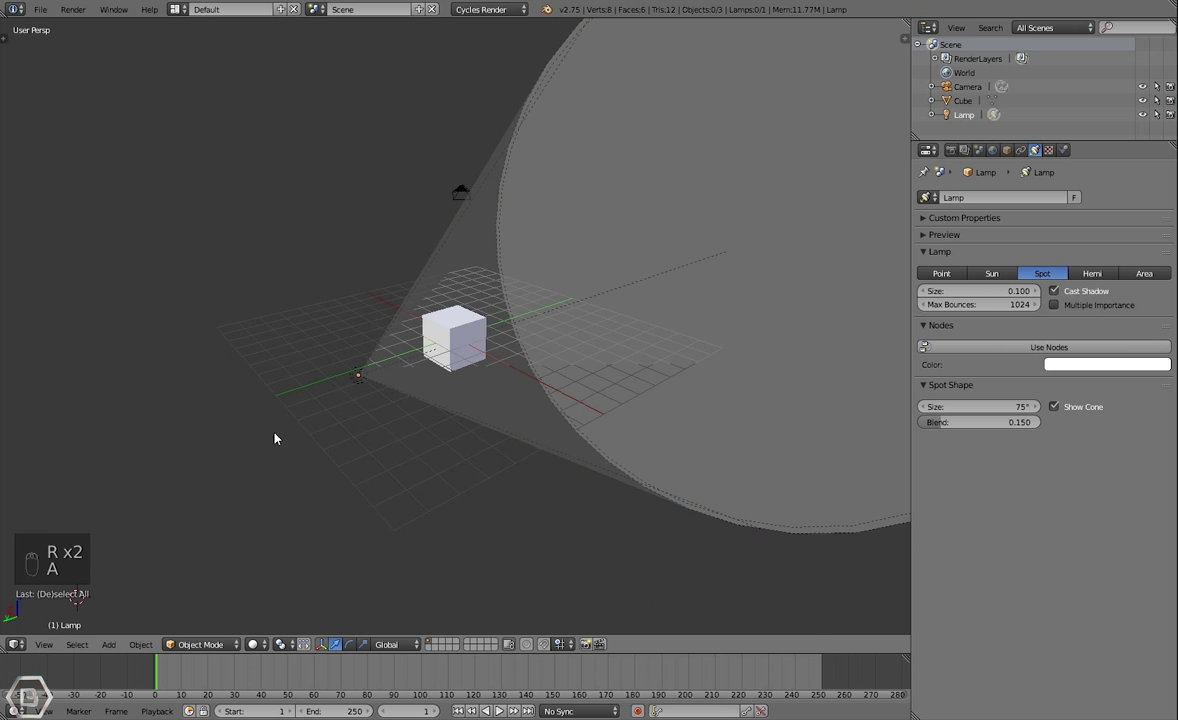
{"action": "middle_click_drag", "start_coordinate": [103, 402], "coordinate": [548, 427]}
{"action": "right_click", "coordinate": [560, 356]}
{"action": "key", "text": "a"}
{"action": "middle_click_drag", "start_coordinate": [478, 370], "coordinate": [356, 432]}
{"action": "right_click", "coordinate": [429, 501]}
{"action": "middle_click_drag", "start_coordinate": [430, 505], "coordinate": [478, 140]}
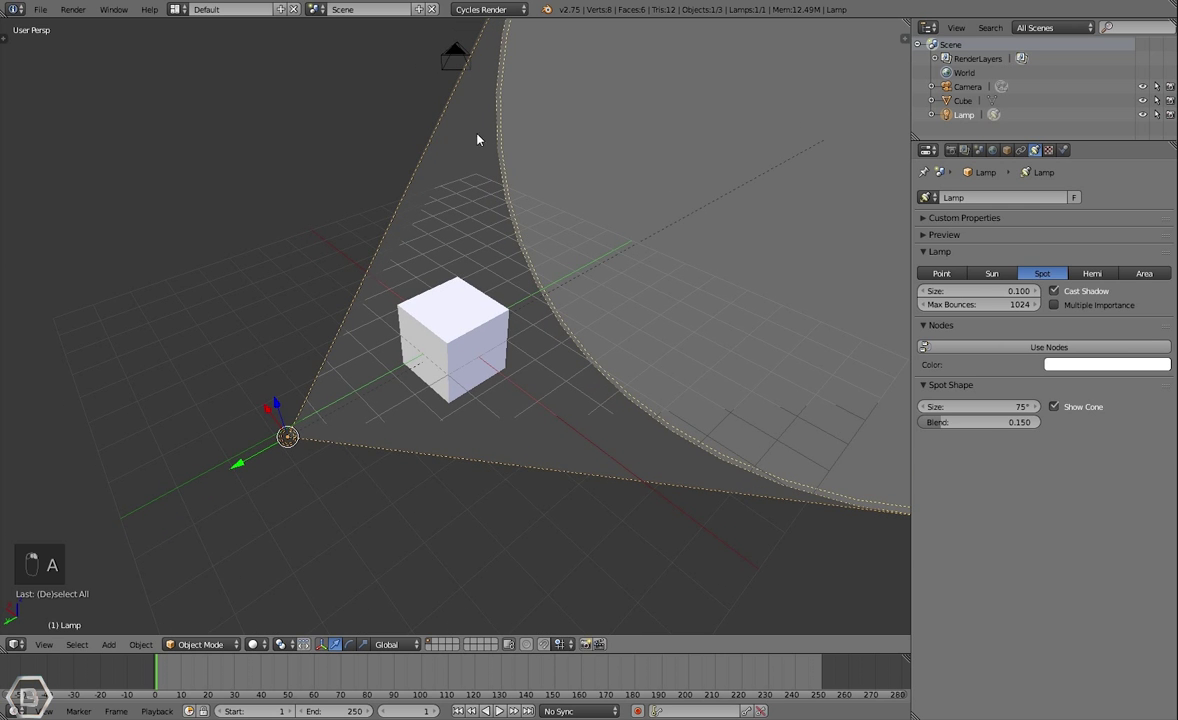
Select the camera and align it to the front perspective view
{"action": "right_click", "coordinate": [462, 61]}
{"action": "middle_click_drag", "start_coordinate": [626, 242], "coordinate": [580, 380]}
{"action": "left_click", "coordinate": [44, 644]}
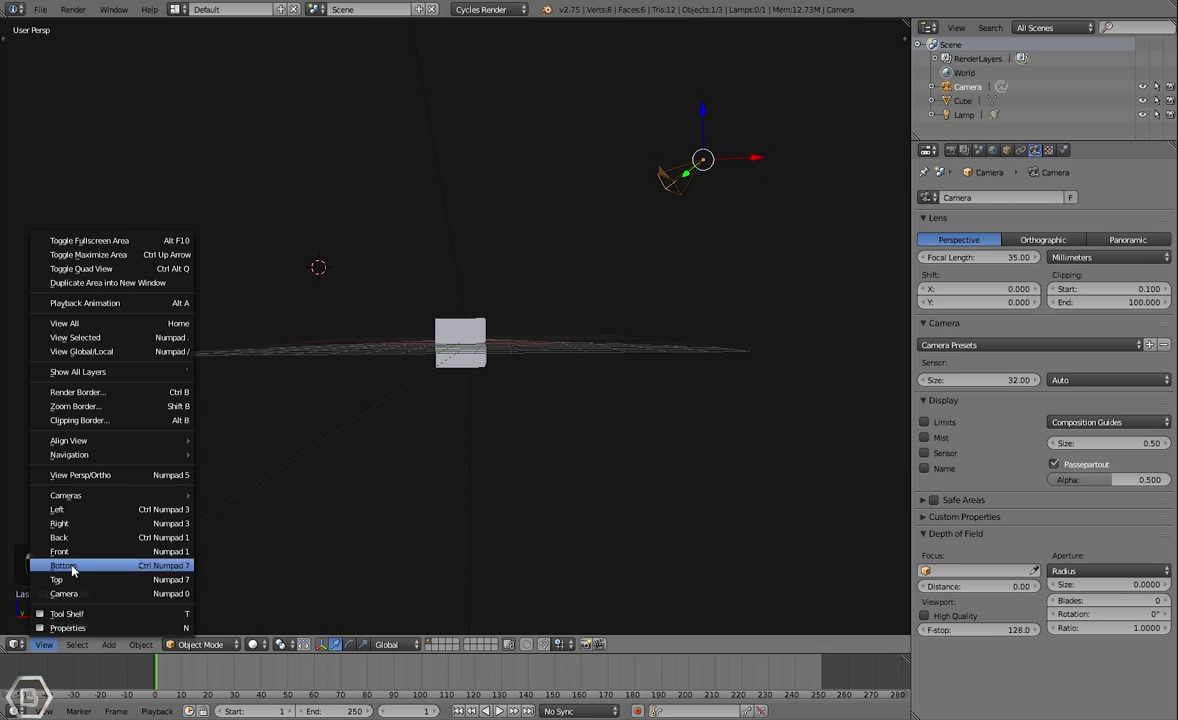
{"action": "left_click", "coordinate": [76, 552]}
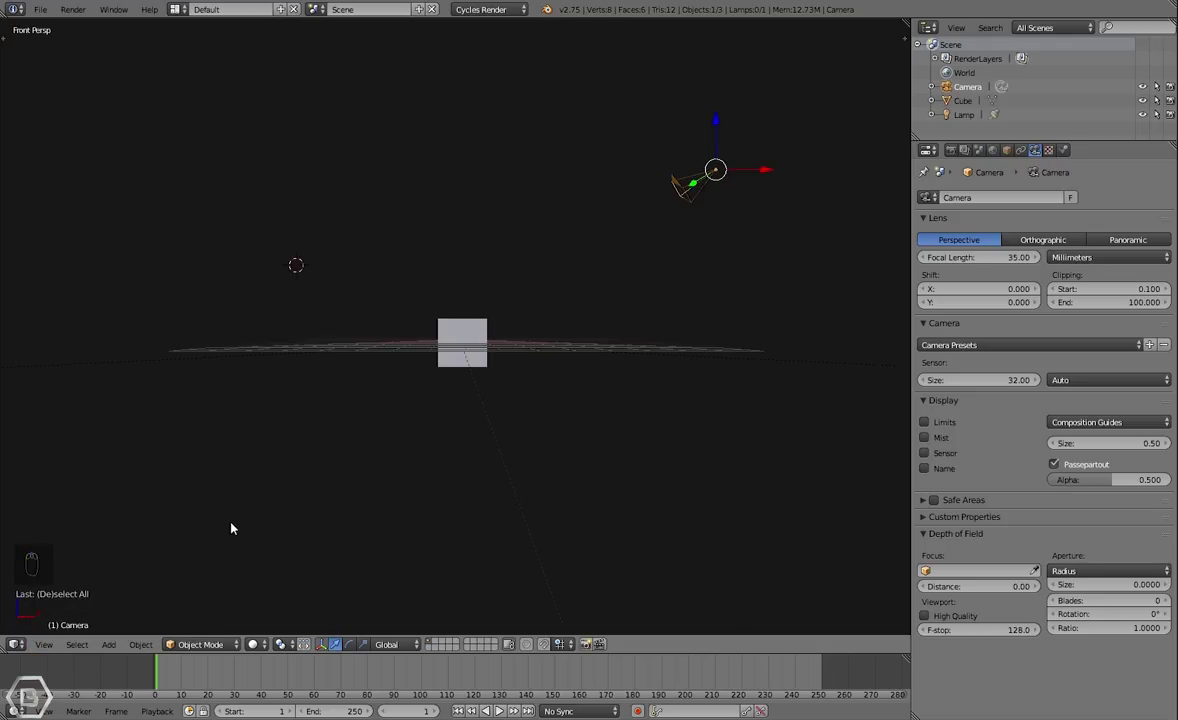
{"action": "key", "text": "ctrl+alt+KP_0"}
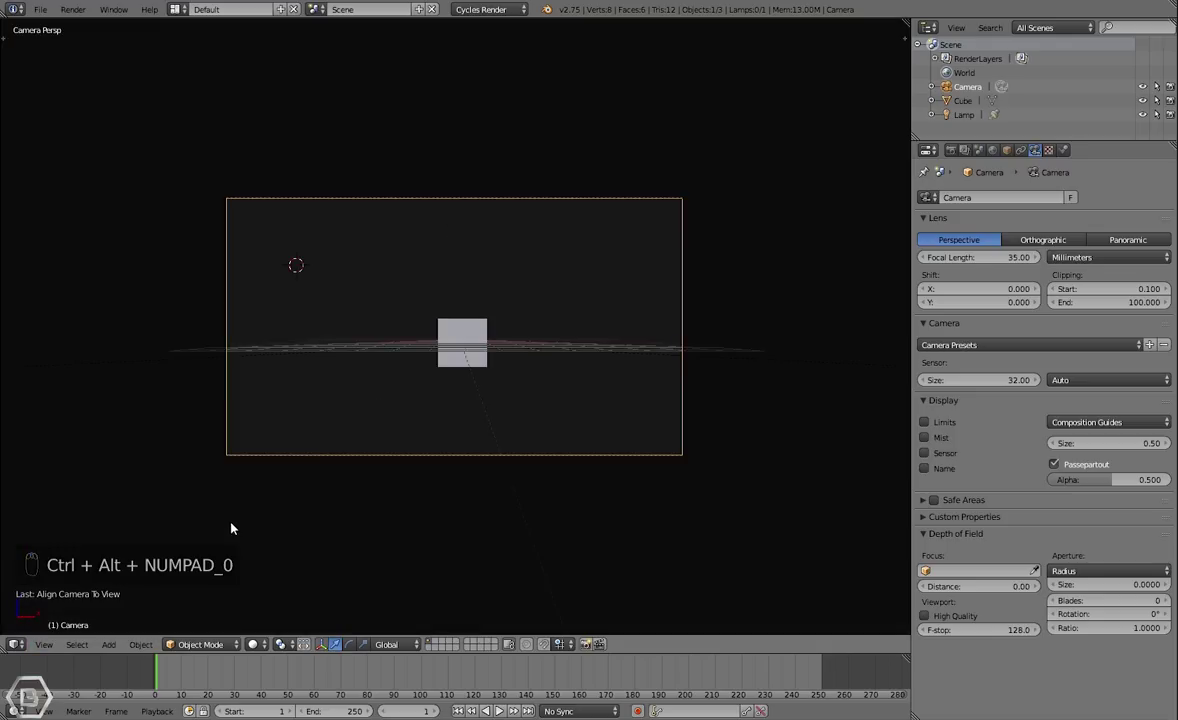
{"action": "key", "text": "a"}
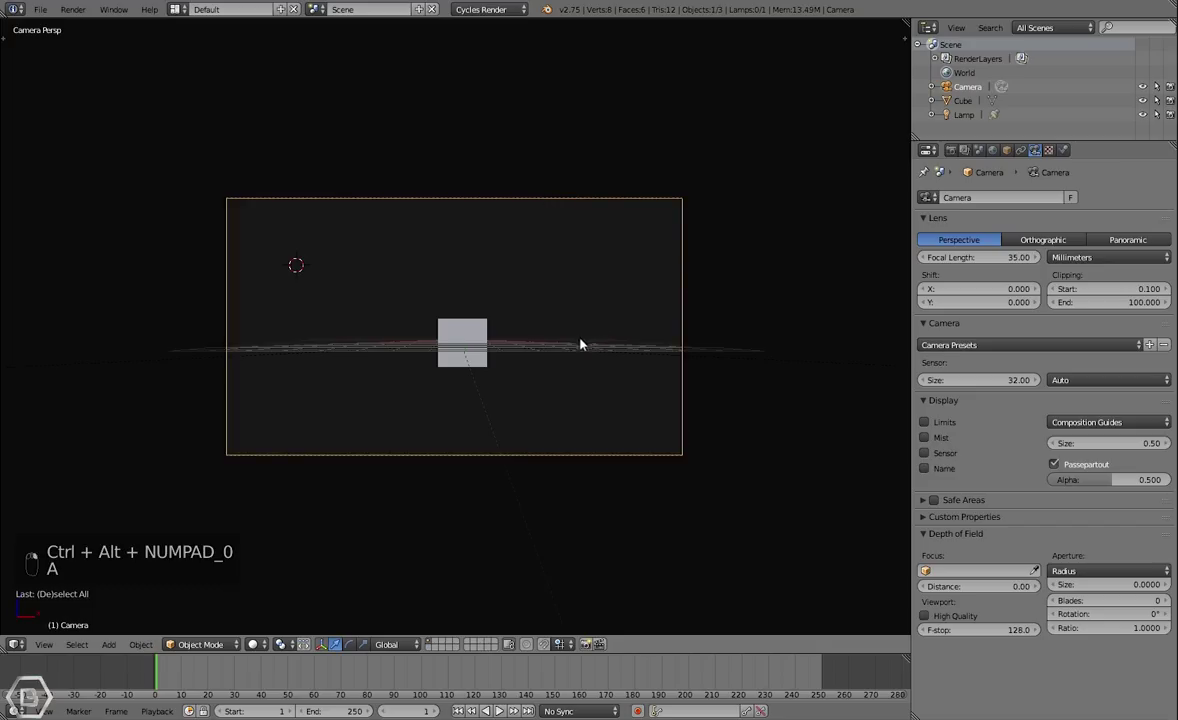
{"action": "key", "text": "g"}
{"action": "key", "text": "x"}
{"action": "left_click", "coordinate": [578, 388]}
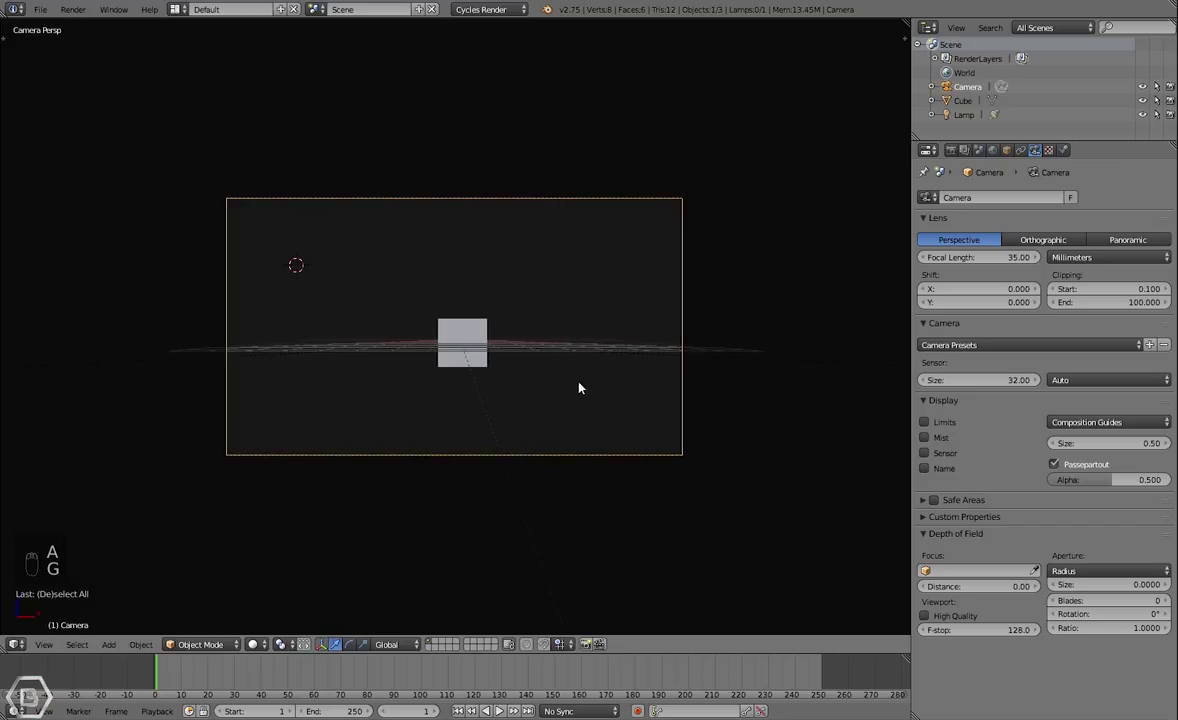
Align the camera to the front orthographic view of the cube
{"action": "left_click", "coordinate": [62, 646]}
{"action": "left_click", "coordinate": [90, 550]}
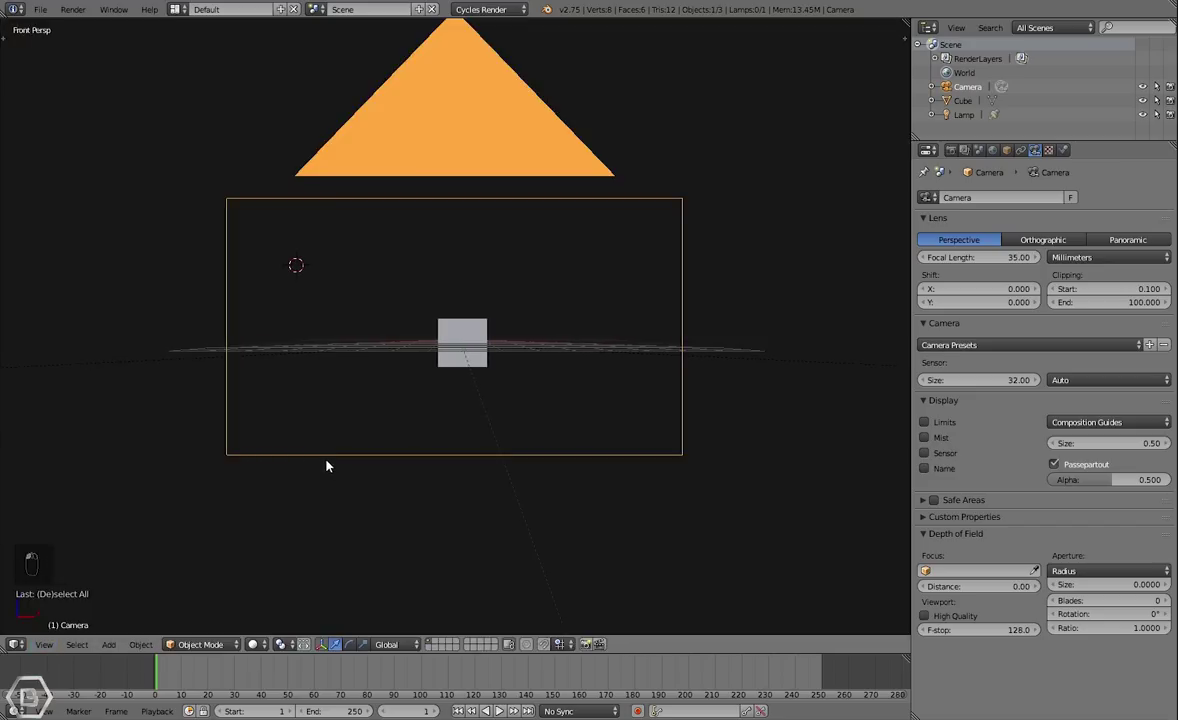
{"action": "key", "text": "KP_5"}
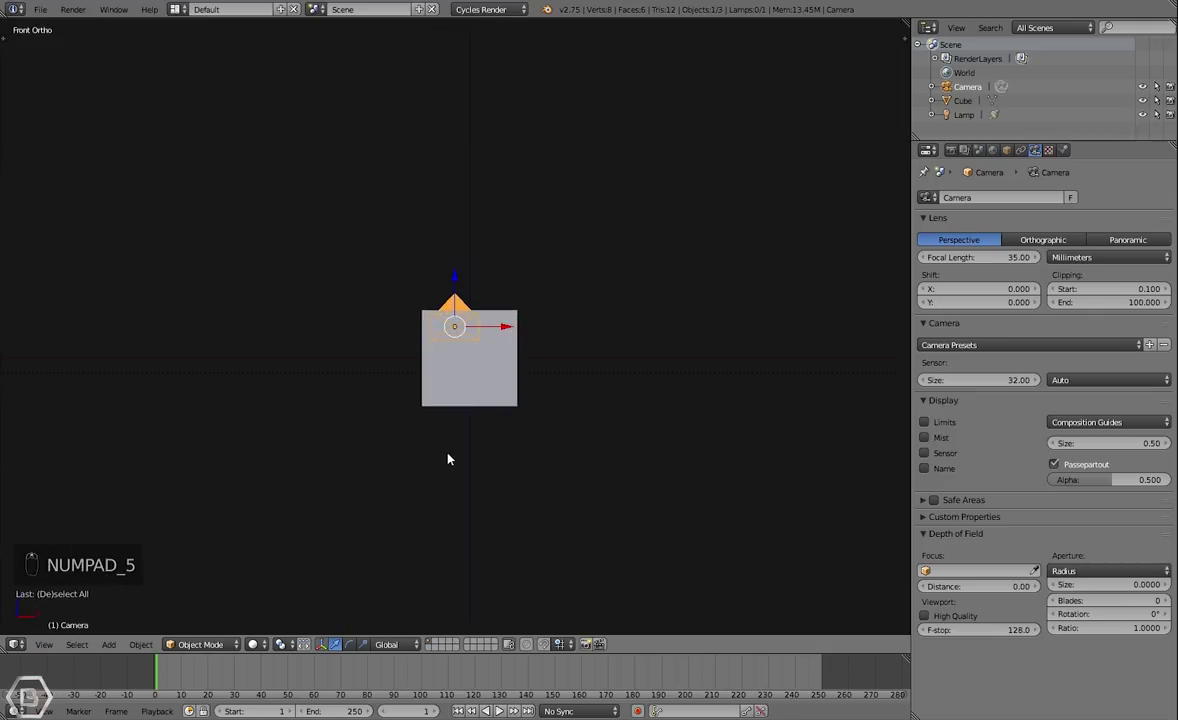
{"action": "key", "text": "ctrl+alt+KP_0"}
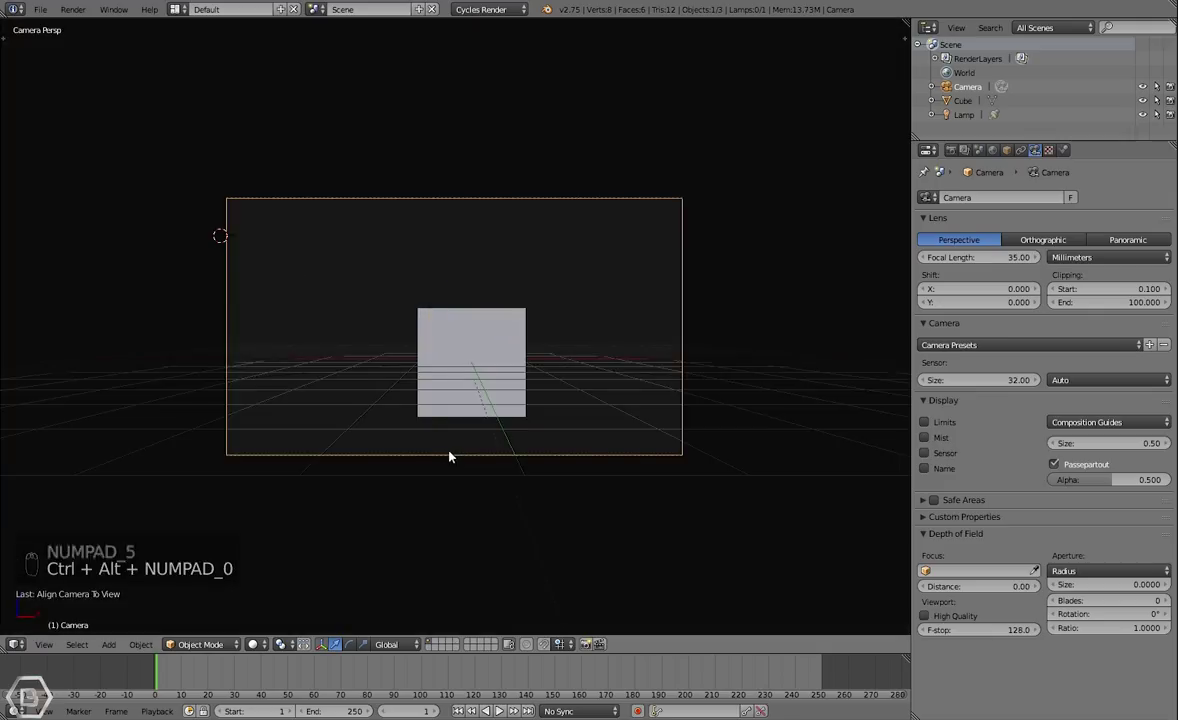
Move the camera back and reposition it so the cube sits near the centre of the frame
{"action": "key", "text": "g"}
{"action": "left_click", "coordinate": [492, 455]}
{"action": "key", "text": "shift+f"}
{"action": "key", "text": "g"}
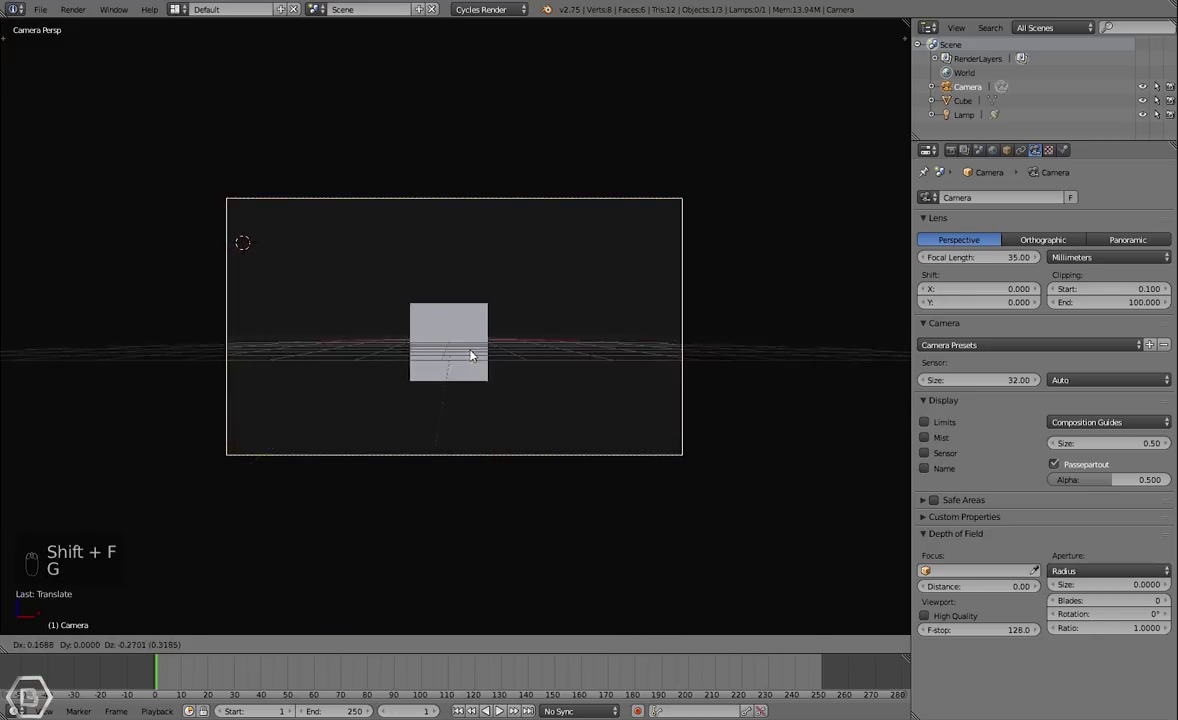
{"action": "left_click", "coordinate": [468, 361]}
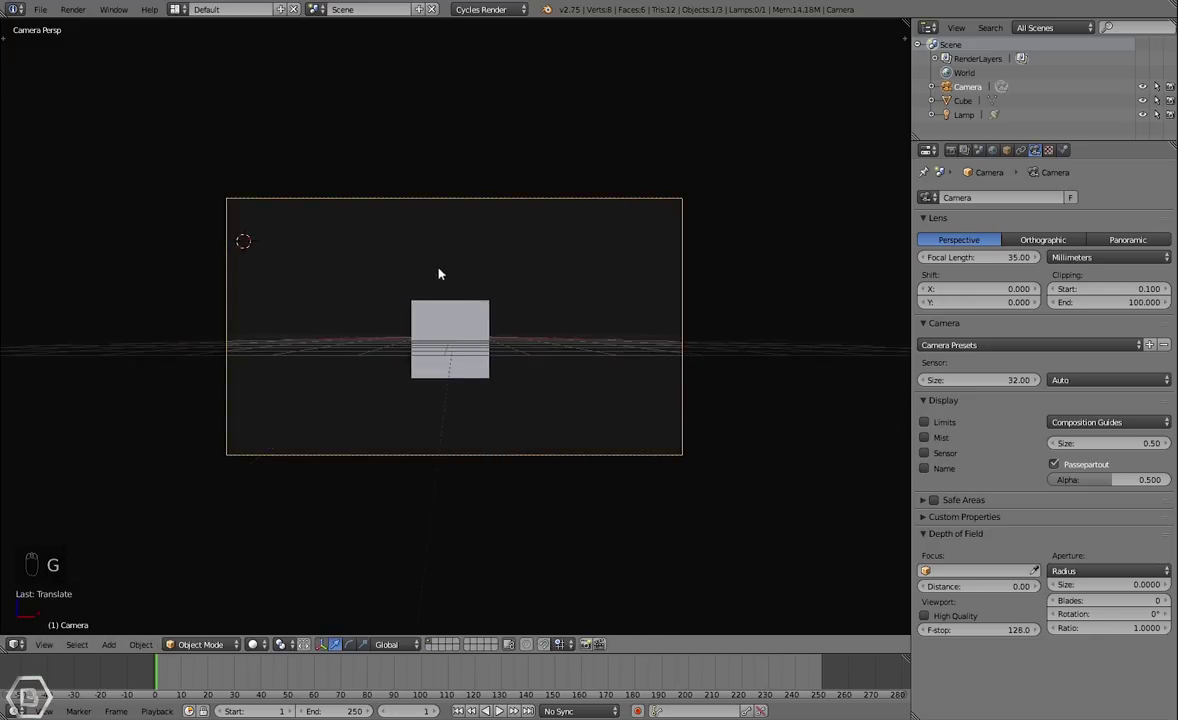
{"action": "key", "text": "g"}
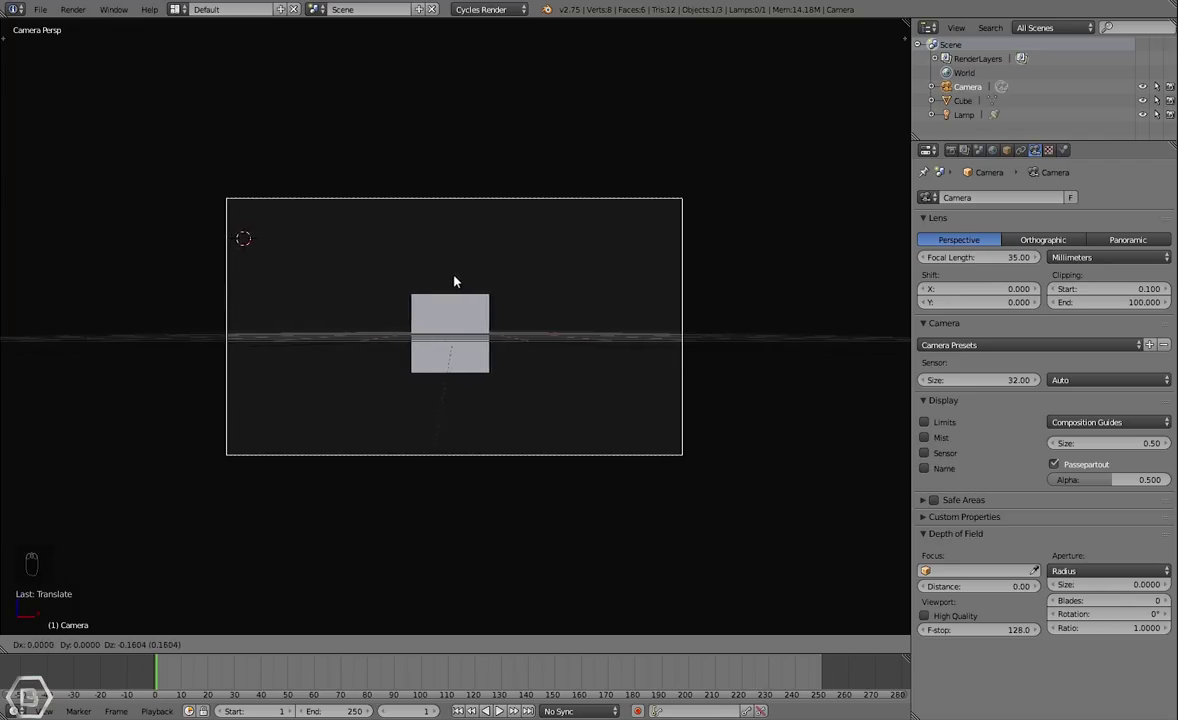
{"action": "left_click", "coordinate": [467, 288]}
Enable nodes for the spot lamp and narrow its spot shape size to 49°
{"action": "key", "text": "a"}
{"action": "middle_click_drag", "start_coordinate": [486, 307], "coordinate": [407, 411]}
{"action": "right_click", "coordinate": [350, 424]}
{"action": "key", "text": "KP_5"}
{"action": "scroll", "coordinate": [376, 376], "scroll_direction": "up", "scroll_amount": 1}
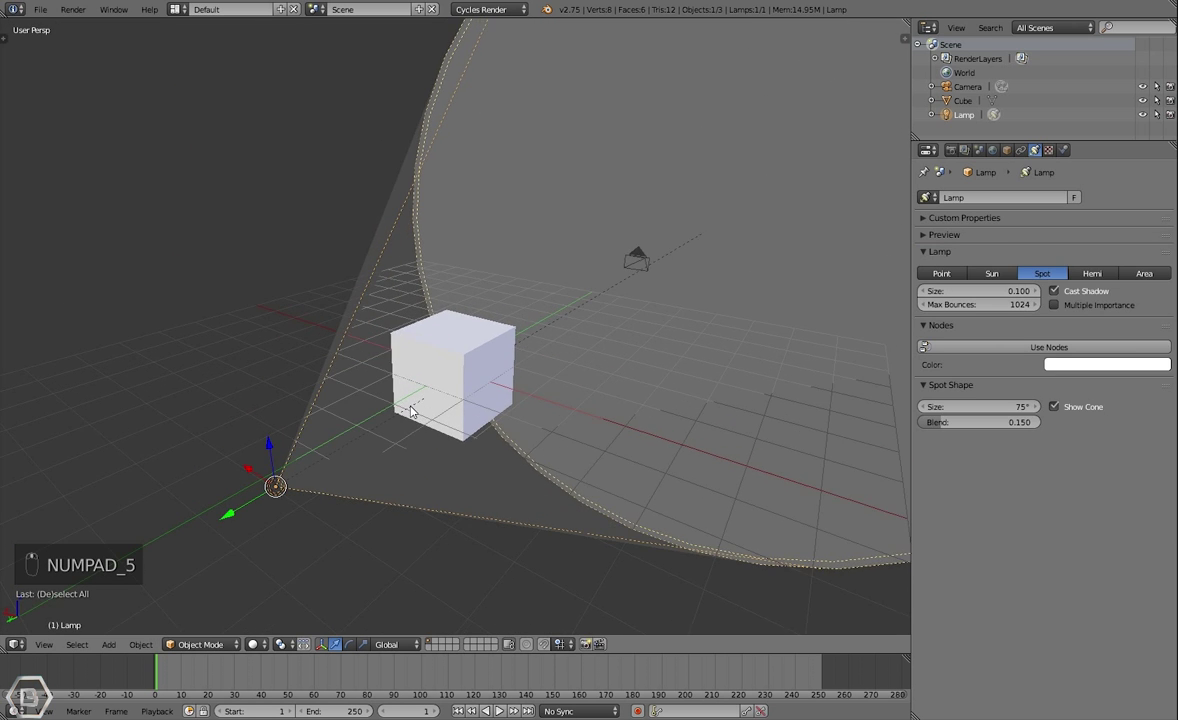
{"action": "middle_click_drag", "start_coordinate": [392, 367], "coordinate": [432, 363], "text": "shift"}
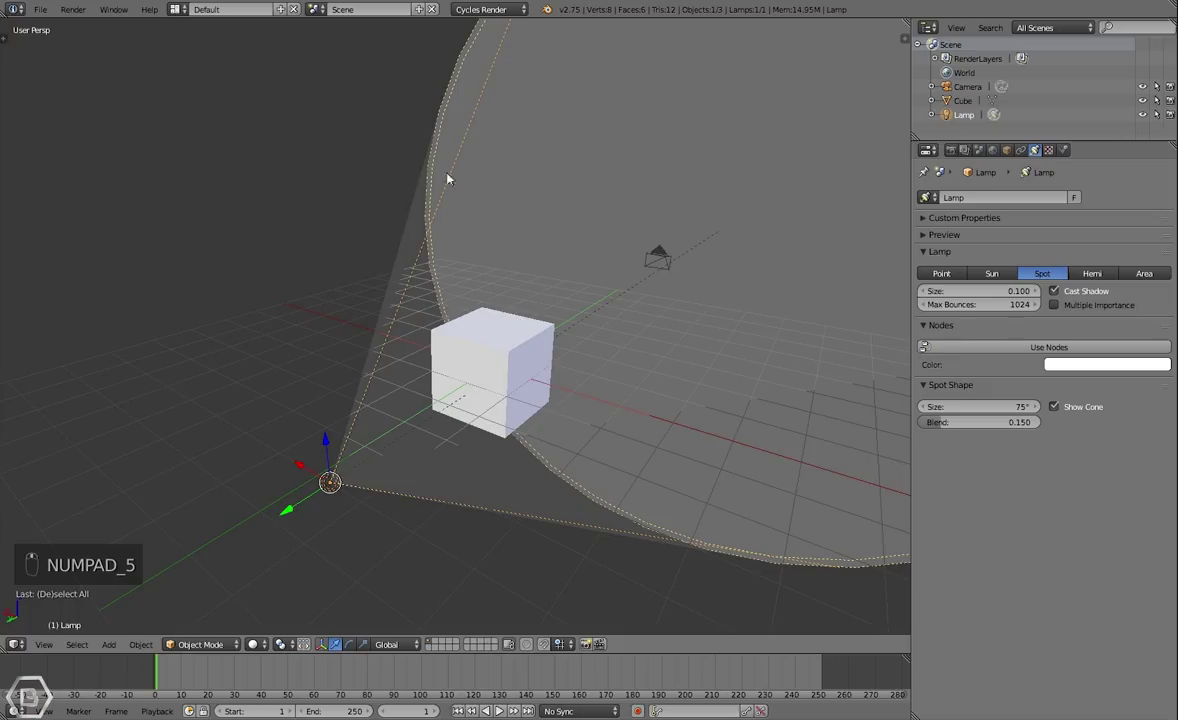
{"action": "left_click", "coordinate": [990, 235]}
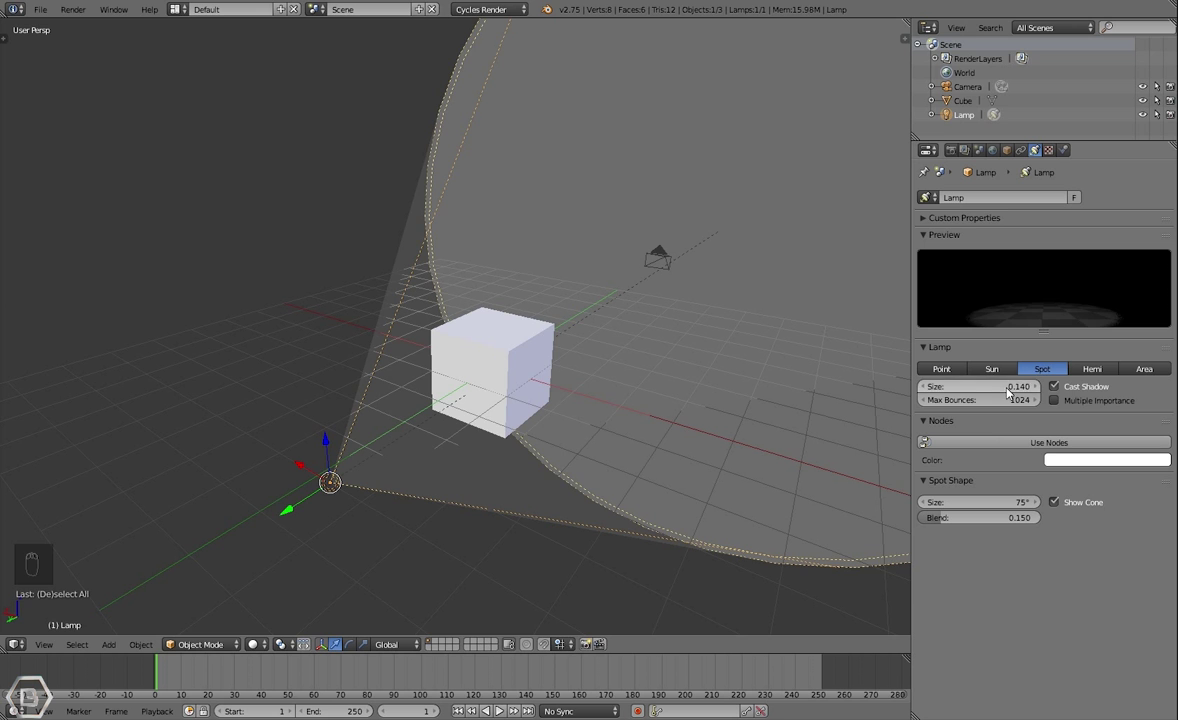
{"action": "left_click", "coordinate": [1026, 443]}
{"action": "left_click_drag", "start_coordinate": [1018, 535], "coordinate": [980, 535]}
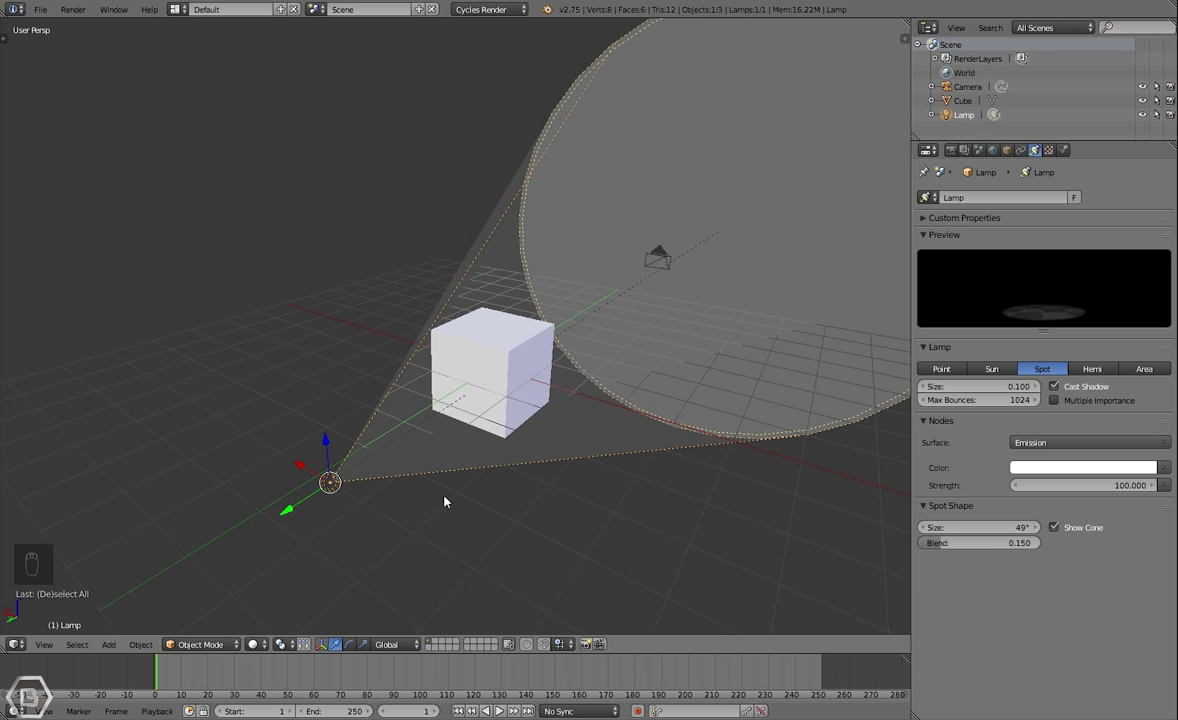
Move the spot lamp about 0.66 units along the global X axis, to one side of the cube
{"action": "middle_click_drag", "start_coordinate": [408, 456], "coordinate": [490, 511]}
{"action": "key", "text": "g"}
{"action": "key", "text": "x"}
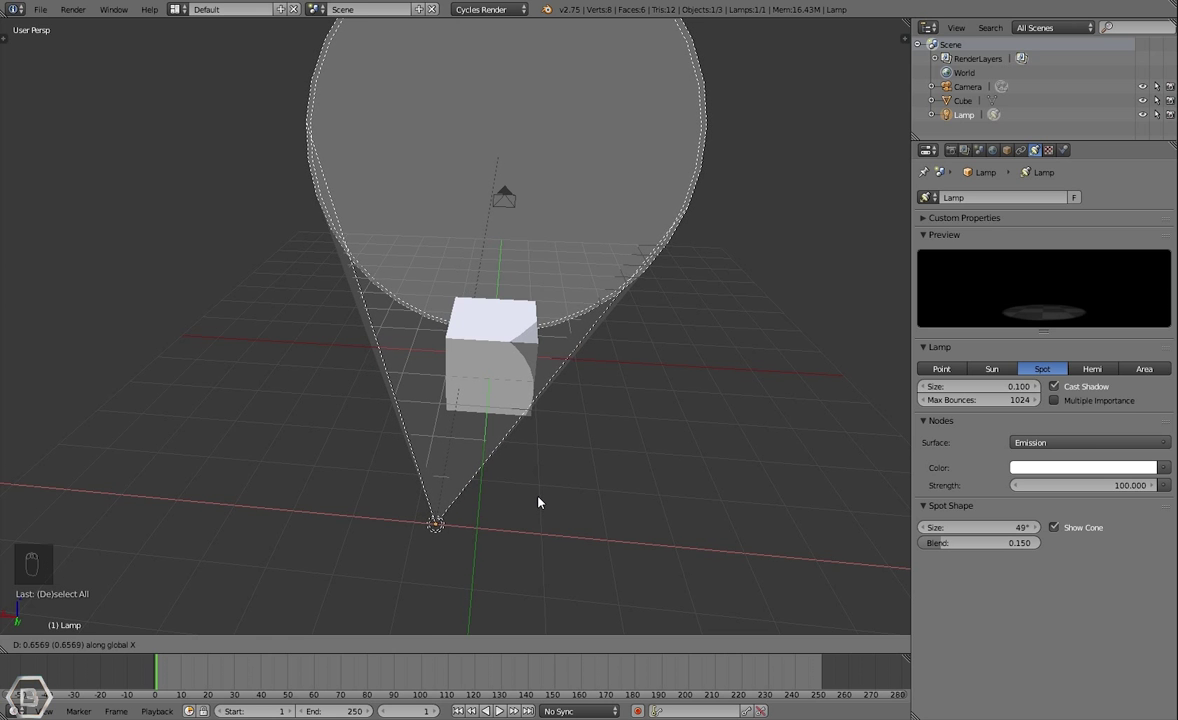
{"action": "left_click", "coordinate": [538, 502]}
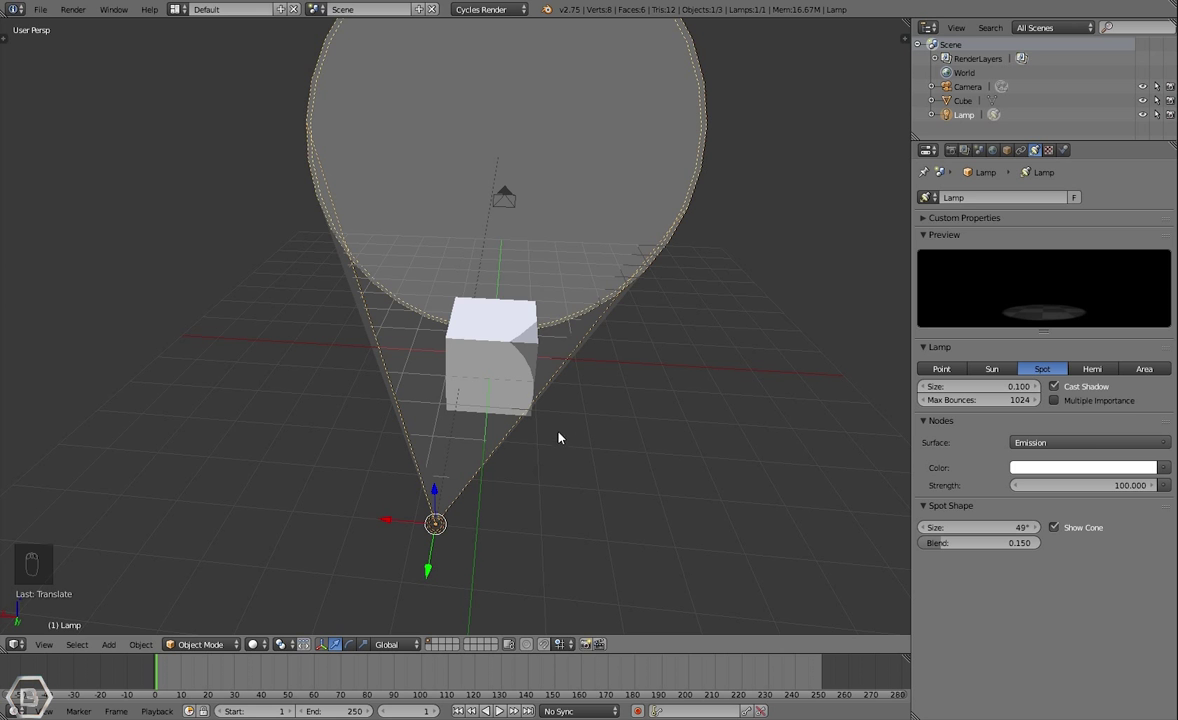
Duplicate the spot lamp and move the copy along the global X axis to the other side of the cube
{"action": "key", "text": "shift+d"}
{"action": "right_click", "coordinate": [510, 430]}
{"action": "key", "text": "g"}
{"action": "key", "text": "x"}
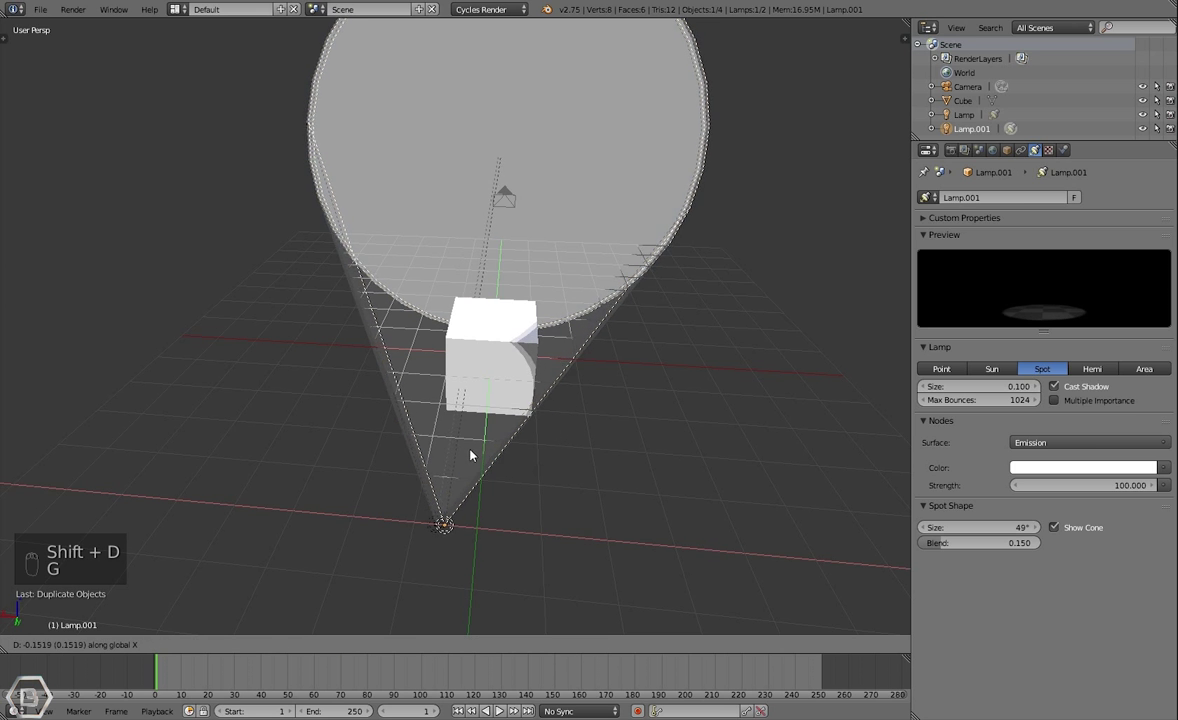
{"action": "left_click", "coordinate": [542, 457]}
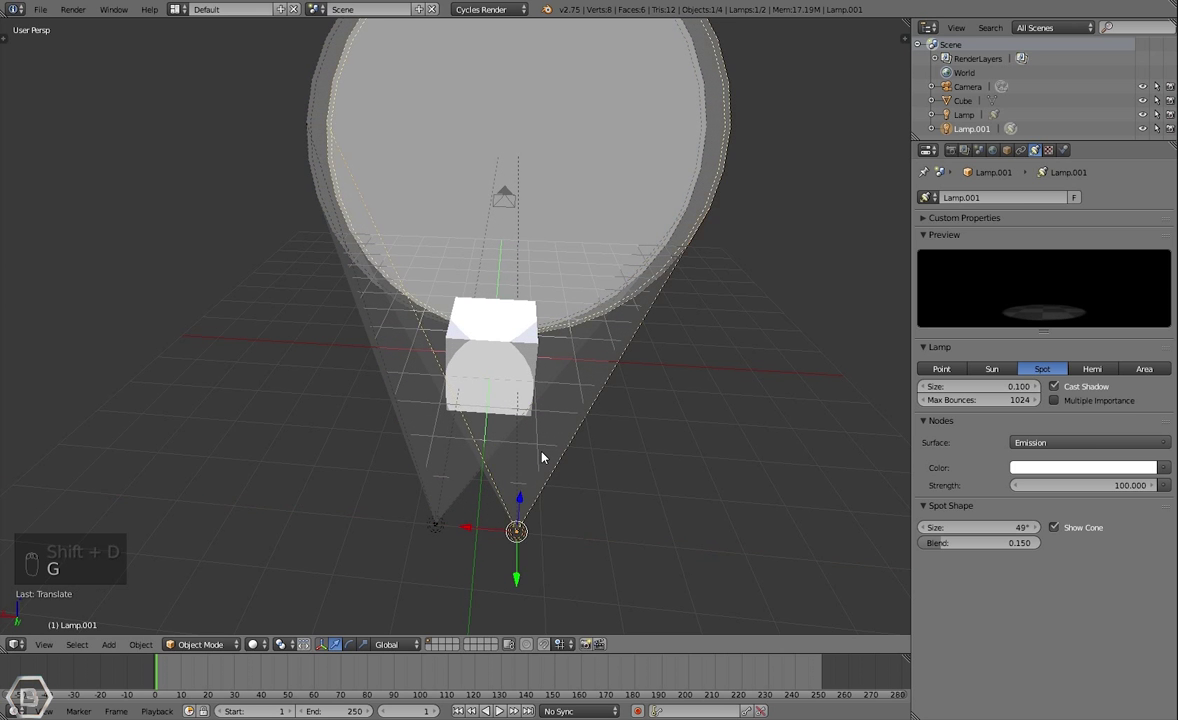
Set the original spot lamp's emission color to a dark purple-blue
{"action": "key", "text": "a"}
{"action": "middle_click_drag", "start_coordinate": [452, 544], "coordinate": [450, 550]}
{"action": "key", "text": "a"}
{"action": "right_click", "coordinate": [440, 540]}
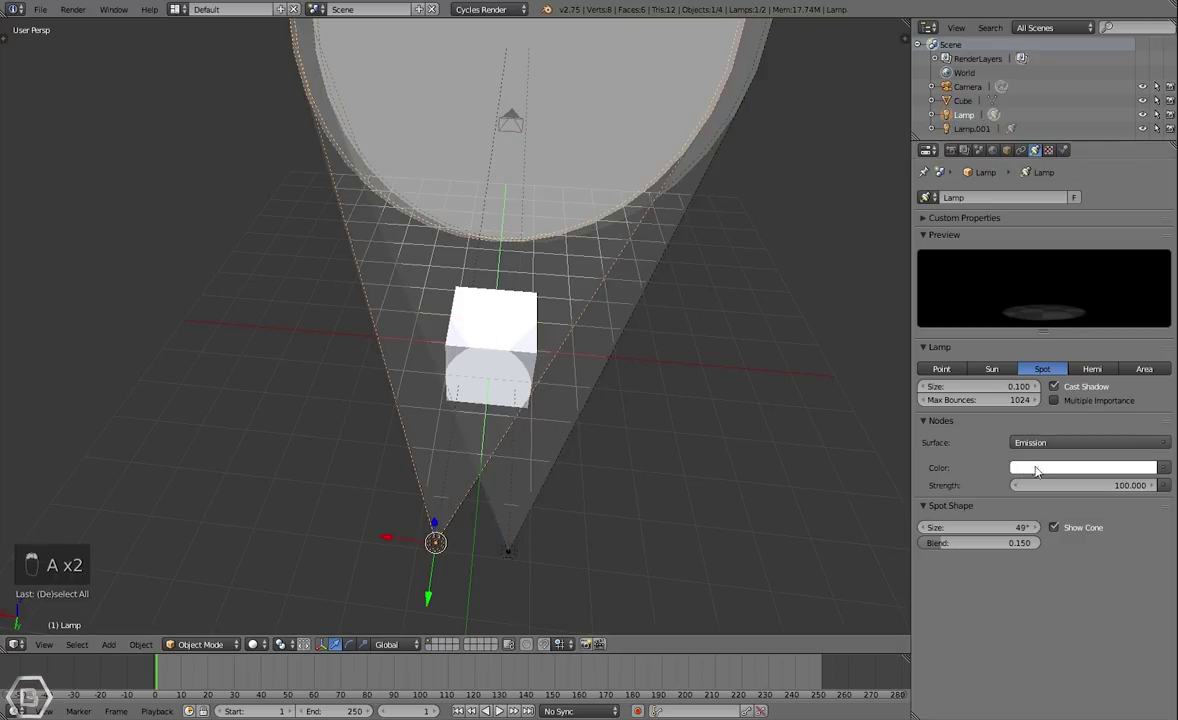
{"action": "left_click", "coordinate": [1036, 465]}
{"action": "left_click", "coordinate": [1108, 334]}
{"action": "left_click", "coordinate": [1145, 322]}
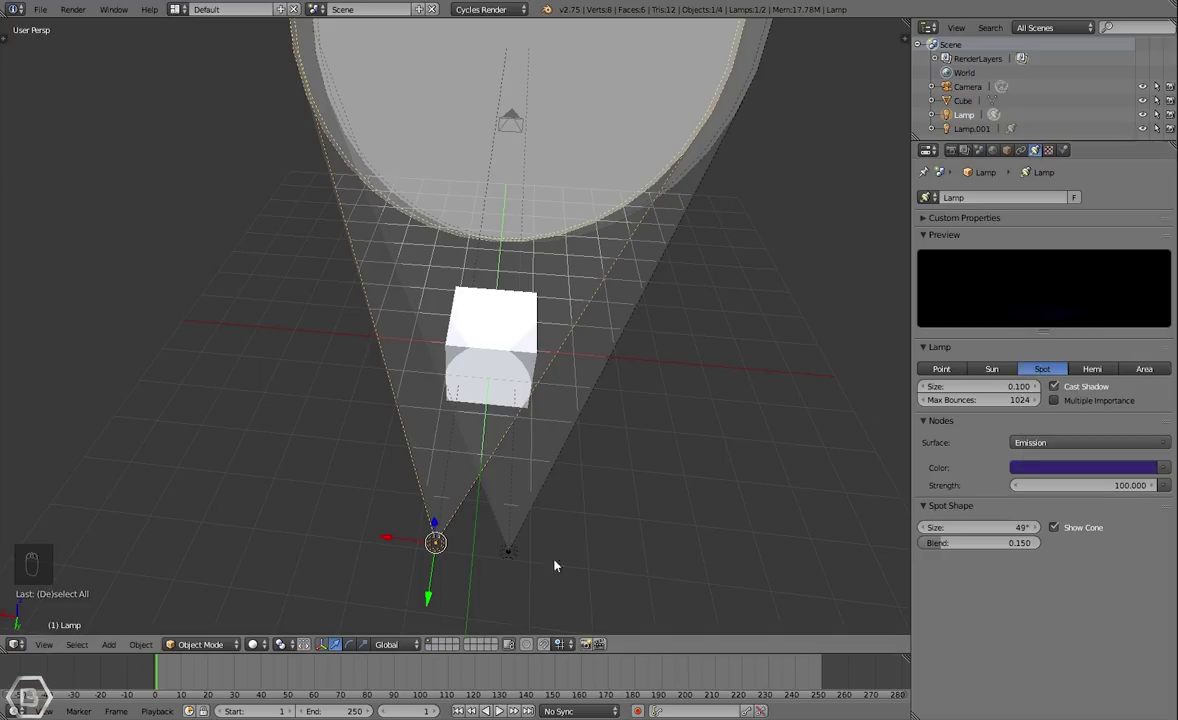
Set the duplicated spot lamp's emission color to a slightly darkened medium blue and deselect it
{"action": "right_click", "coordinate": [508, 548]}
{"action": "left_click", "coordinate": [1122, 468]}
{"action": "left_click", "coordinate": [1099, 330]}
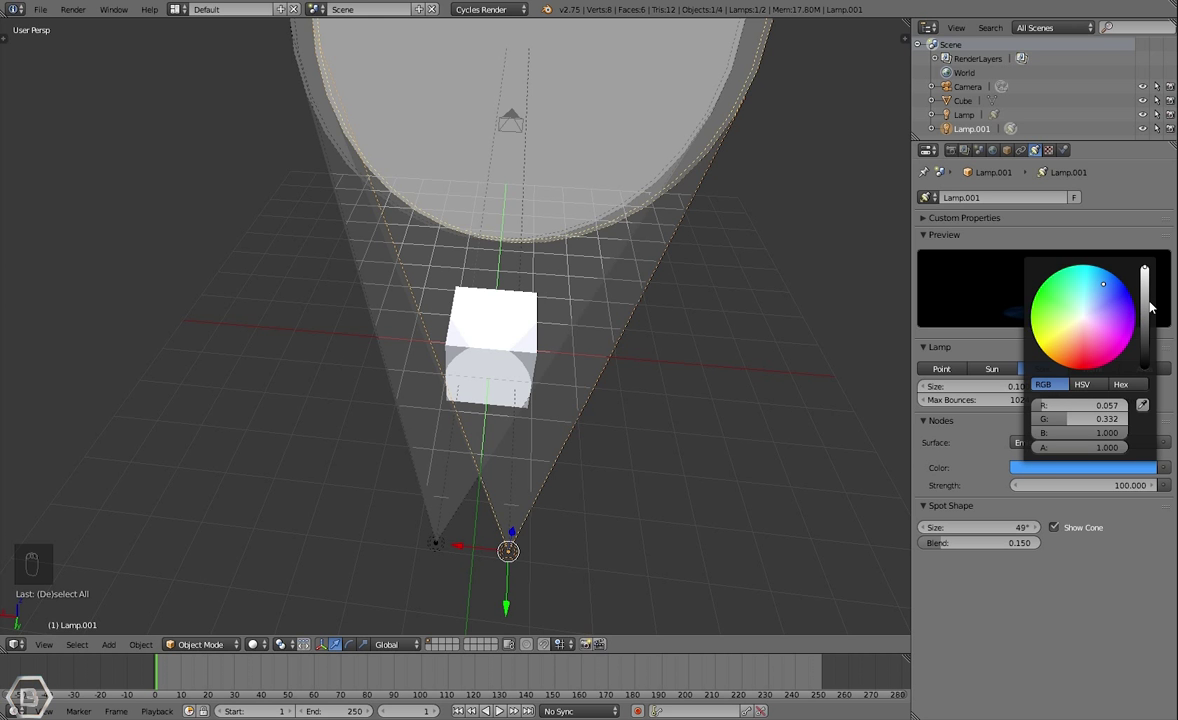
{"action": "key", "text": "a"}
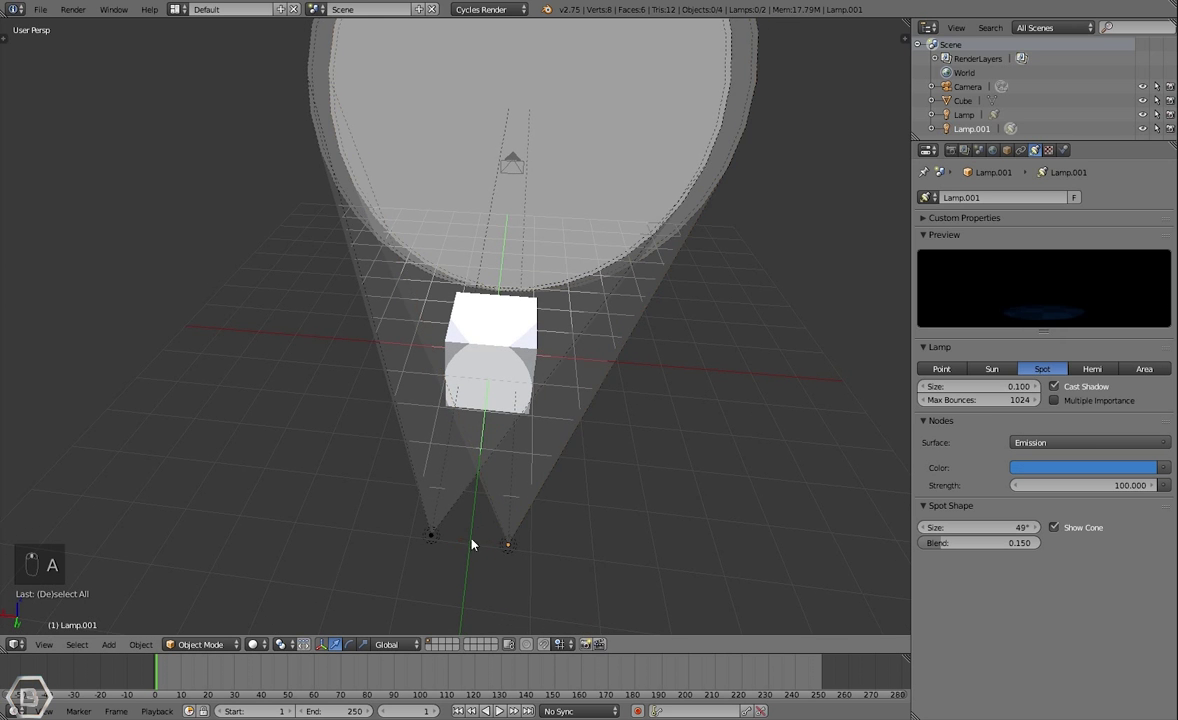
Inspect how the two spot lamps and their cones are placed relative to the cube
{"action": "right_click", "coordinate": [433, 536]}
{"action": "right_click", "coordinate": [510, 543]}
{"action": "key", "text": "a"}
{"action": "middle_click_drag", "start_coordinate": [523, 531], "coordinate": [350, 447]}
{"action": "right_click", "coordinate": [412, 402]}
{"action": "middle_click_drag", "start_coordinate": [414, 404], "coordinate": [515, 510]}
{"action": "key", "text": "a"}
{"action": "right_click", "coordinate": [495, 542]}
{"action": "key", "text": "a"}
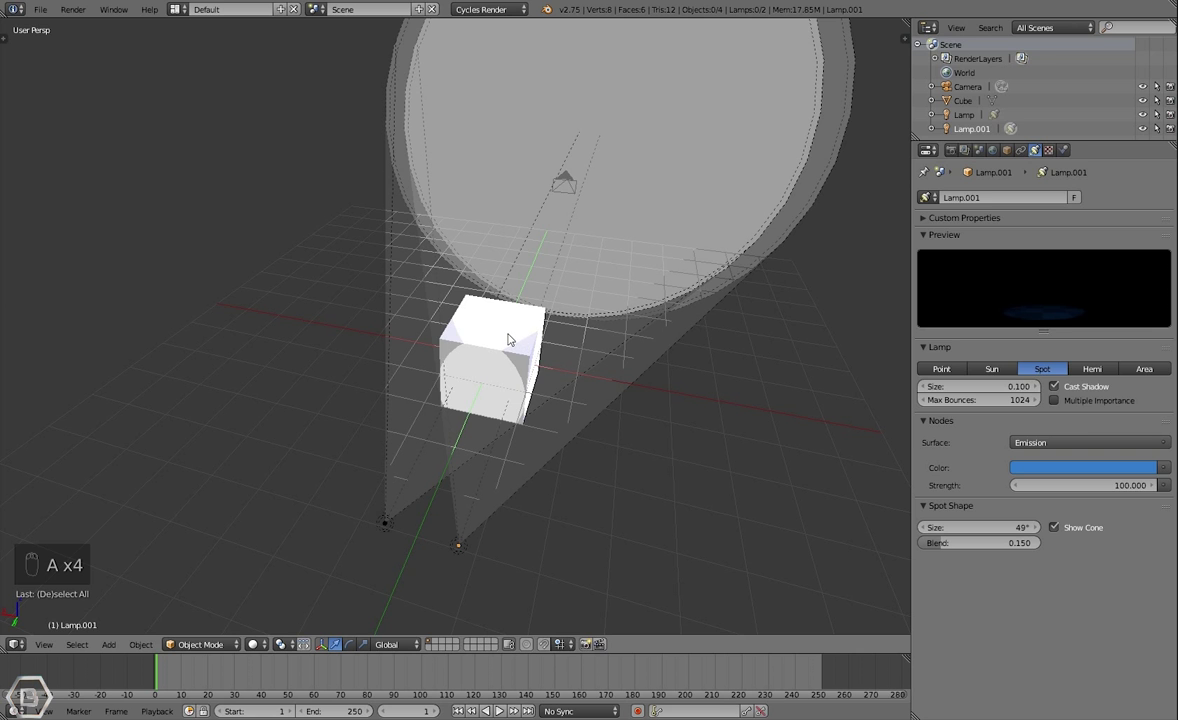
Select the cube in front of the two spot lamps
{"action": "middle_click_drag", "start_coordinate": [518, 342], "coordinate": [389, 429]}
{"action": "right_click", "coordinate": [481, 352]}
{"action": "key", "text": "a"}
{"action": "right_click", "coordinate": [400, 381]}
{"action": "middle_click_drag", "start_coordinate": [400, 381], "coordinate": [455, 325]}
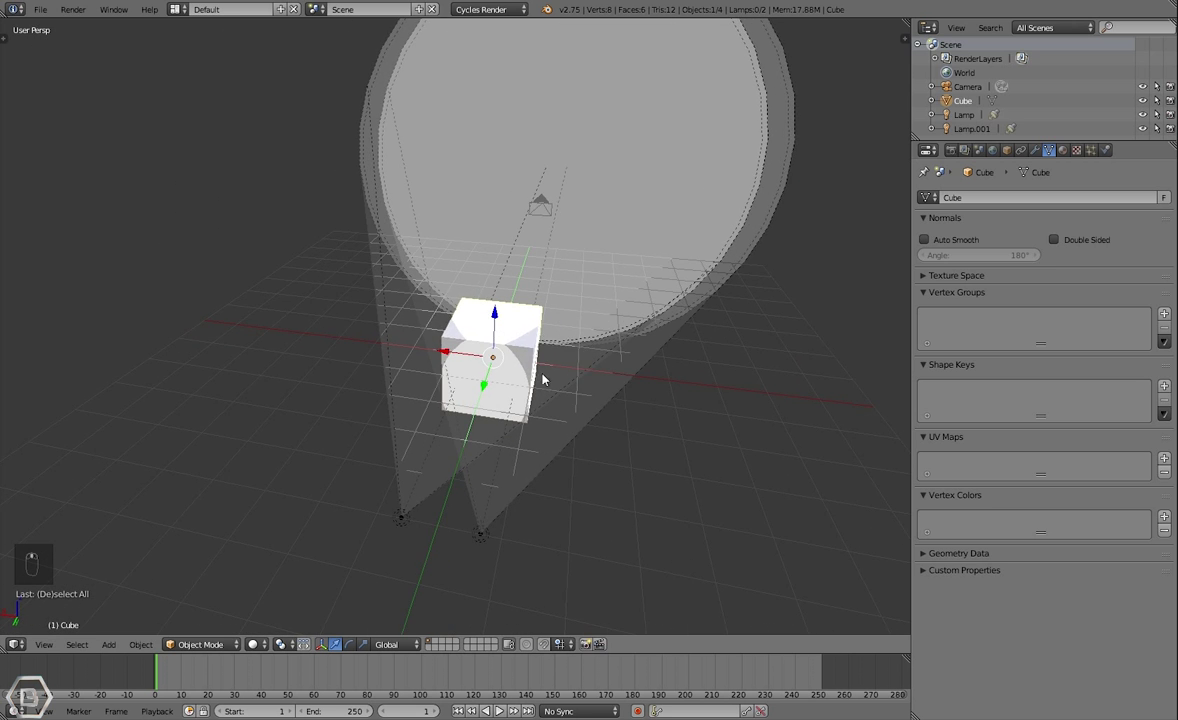
{"action": "middle_click_drag", "start_coordinate": [543, 388], "coordinate": [552, 414]}
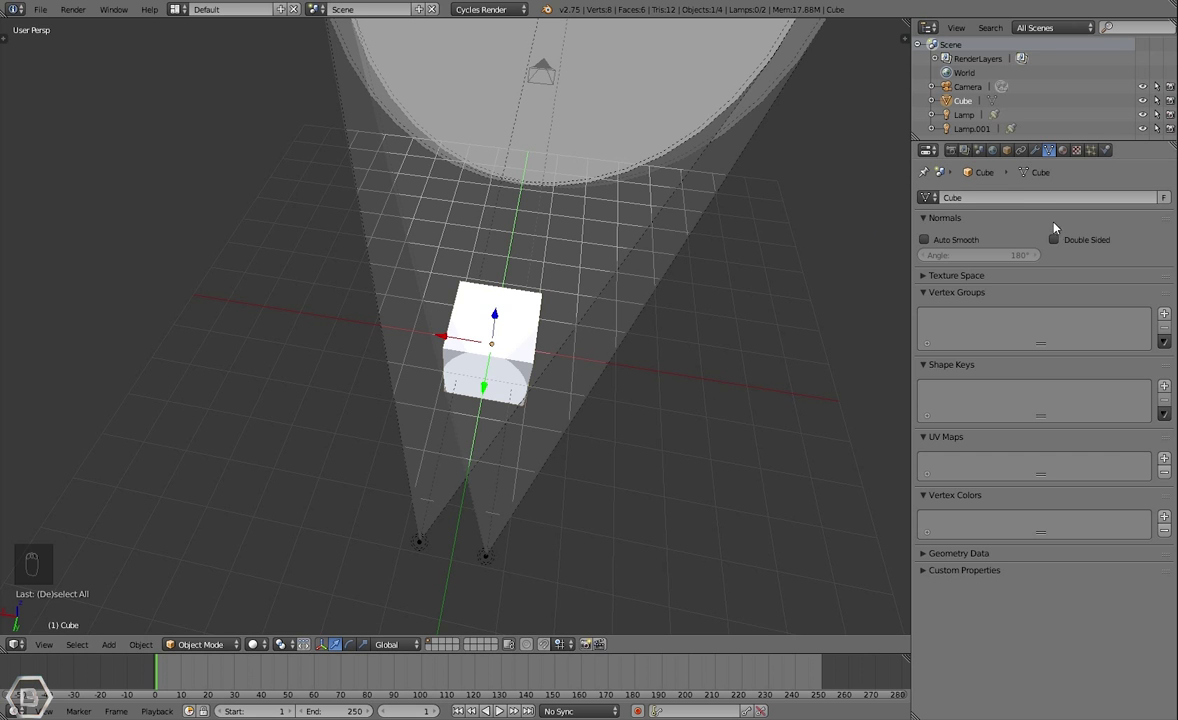
{"action": "key", "text": "r"}
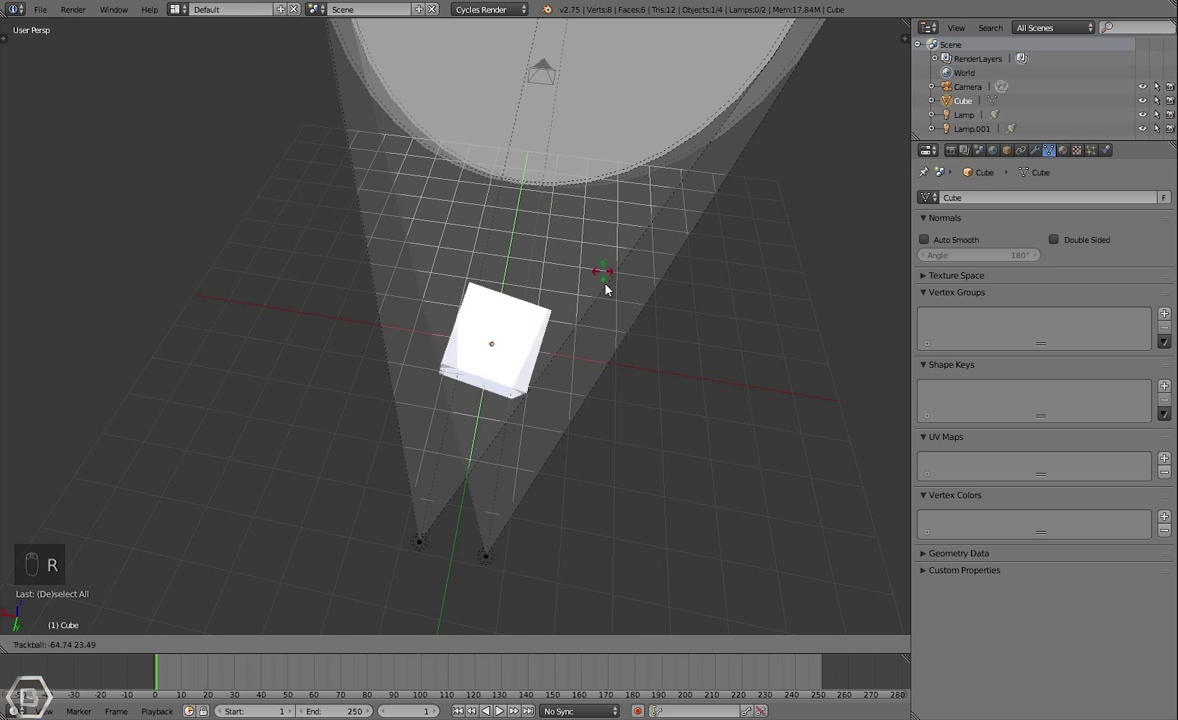
{"action": "key", "text": "Escape"}
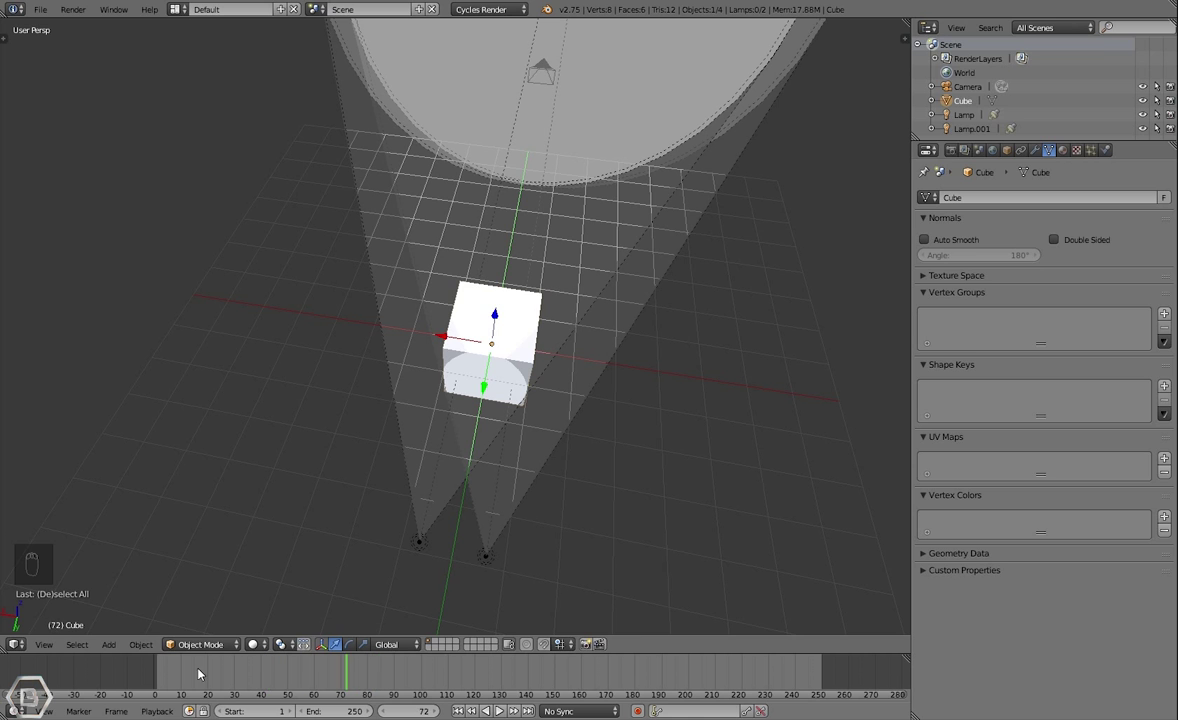
{"action": "key", "text": "r"}
{"action": "key", "text": "r"}
{"action": "right_click", "coordinate": [459, 290]}
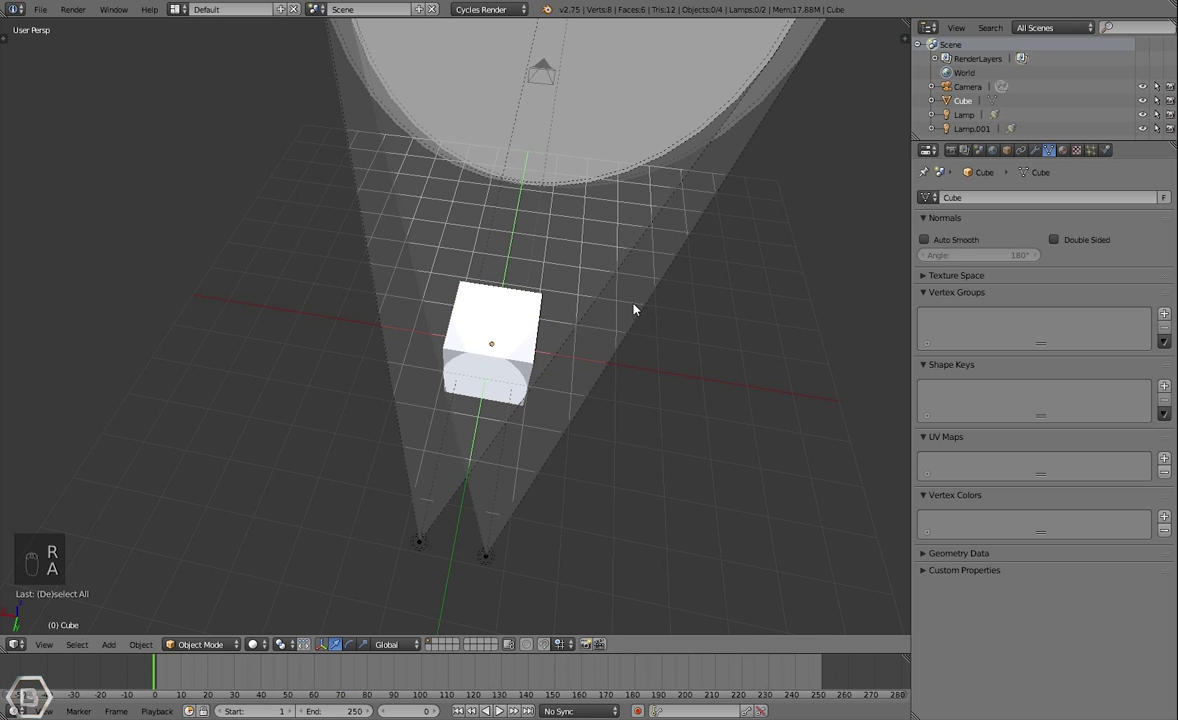
Add a new particle system to the cube
{"action": "left_click", "coordinate": [1035, 150]}
{"action": "left_click", "coordinate": [1037, 198]}
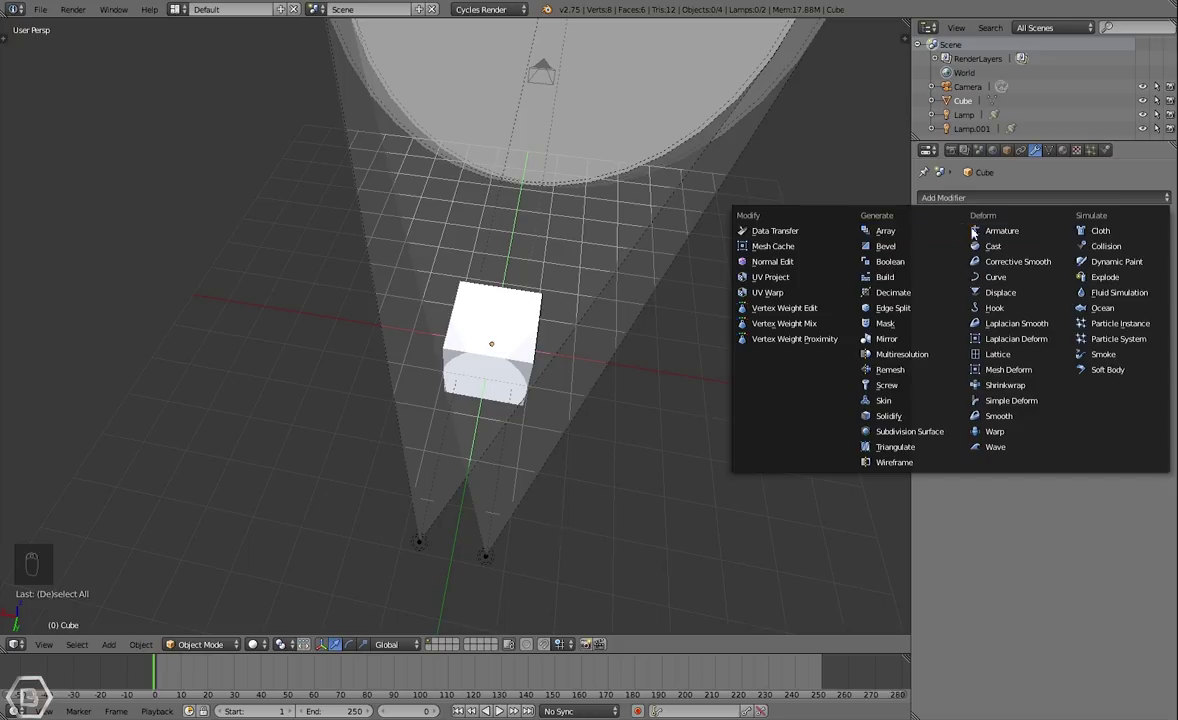
{"action": "left_click", "coordinate": [1093, 150]}
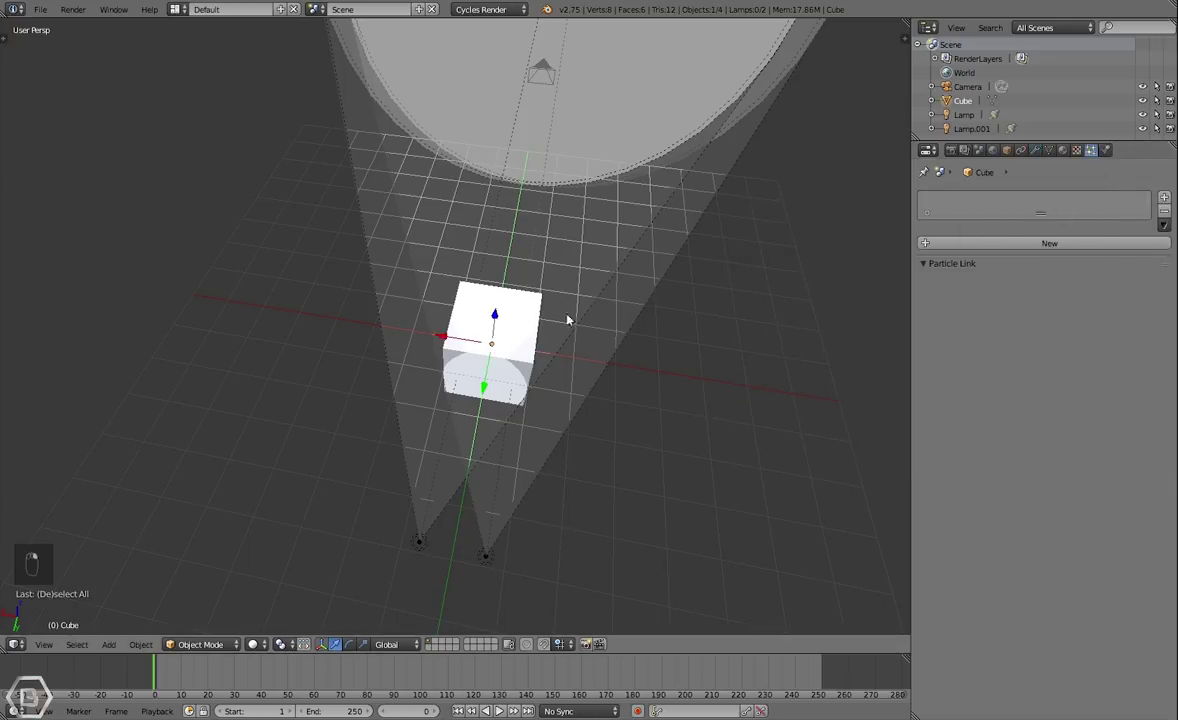
{"action": "left_click", "coordinate": [1164, 199]}
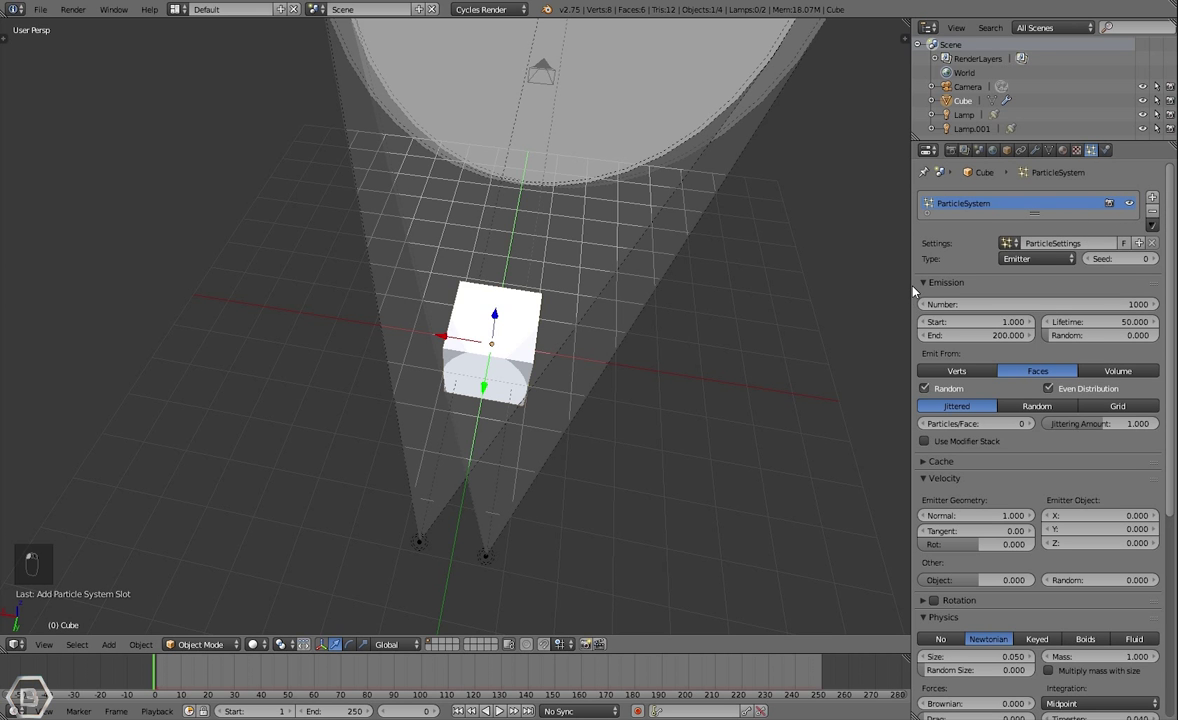
Add an Explode modifier to the cube and preview the animation
{"action": "left_click_drag", "start_coordinate": [911, 285], "coordinate": [862, 285]}
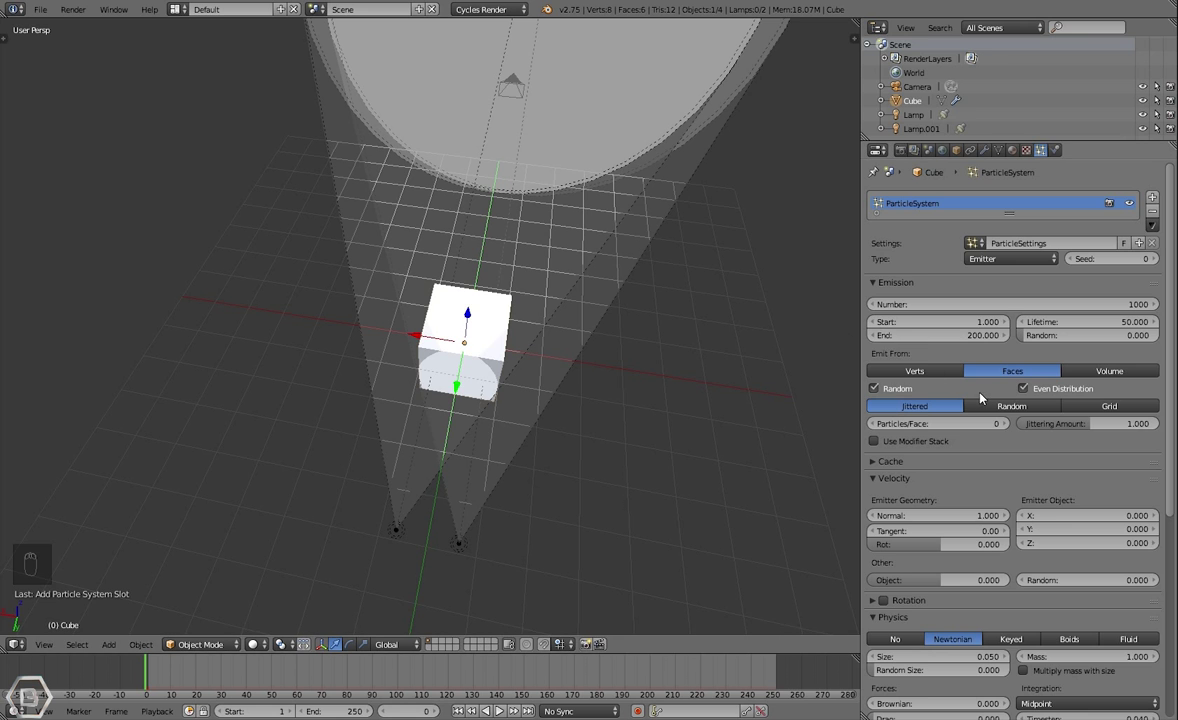
{"action": "left_click", "coordinate": [985, 150]}
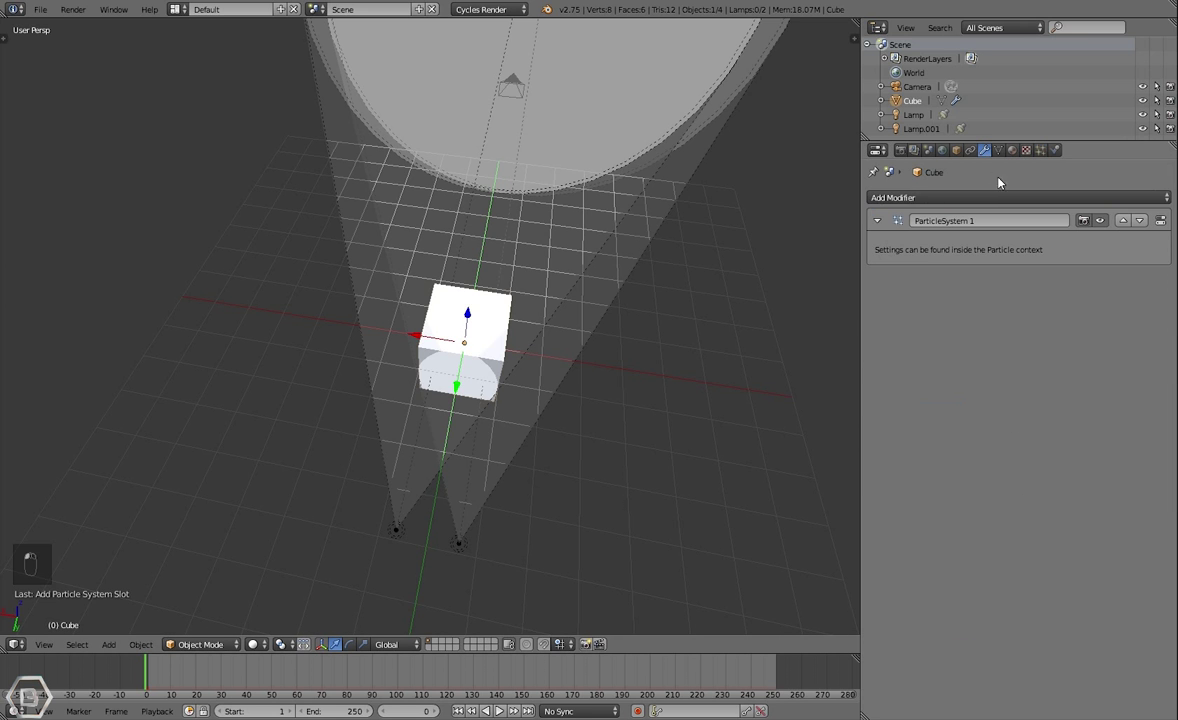
{"action": "left_click", "coordinate": [1010, 197]}
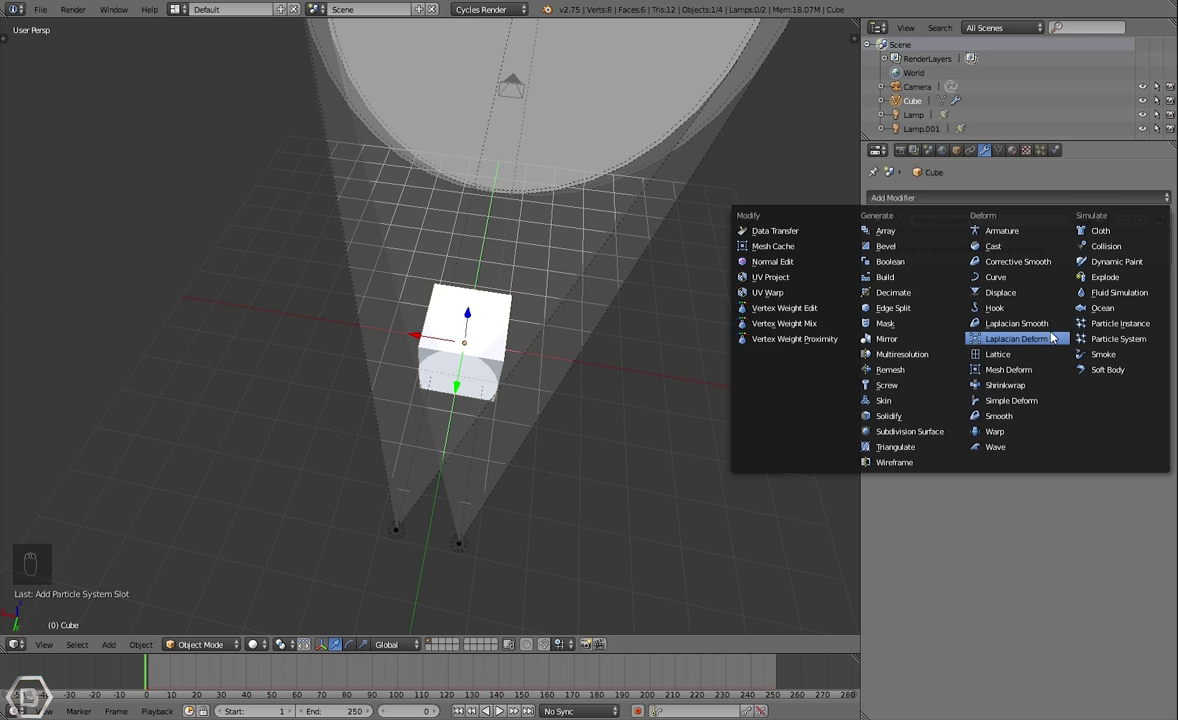
{"action": "left_click", "coordinate": [1128, 280]}
{"action": "middle_click_drag", "start_coordinate": [580, 330], "coordinate": [487, 425]}
{"action": "key", "text": "alt+a"}
{"action": "middle_click_drag", "start_coordinate": [481, 381], "coordinate": [544, 426]}
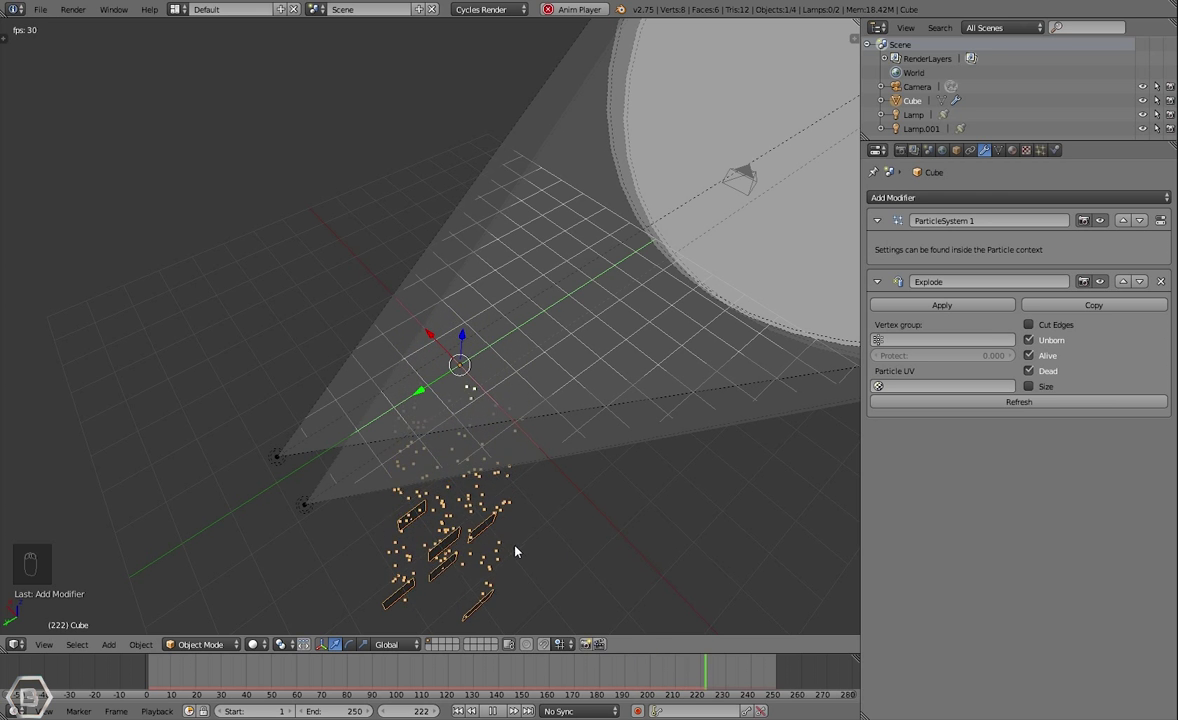
{"action": "key", "text": "Escape"}
Subdivide the cube's mesh twice in Edit Mode and preview the explosion again
{"action": "mouse_move", "coordinate": [518, 395]}
{"action": "middle_mouse_down"}
{"action": "mouse_move", "coordinate": [525, 420]}
{"action": "mouse_move", "coordinate": [529, 381]}
{"action": "middle_mouse_up"}
{"action": "key", "text": "Tab"}
{"action": "key", "text": "w"}
{"action": "left_click", "coordinate": [529, 381]}
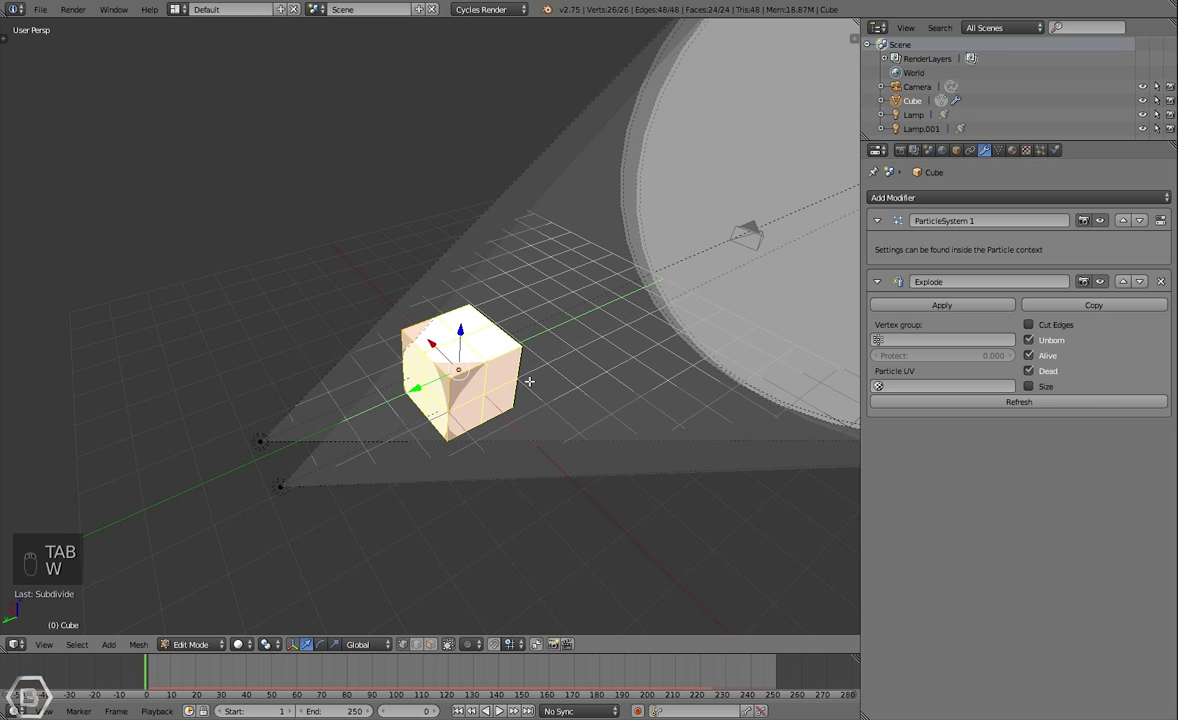
{"action": "key", "text": "w"}
{"action": "left_click", "coordinate": [529, 381]}
{"action": "key", "text": "Tab"}
{"action": "middle_click_drag", "start_coordinate": [552, 389], "coordinate": [579, 384]}
{"action": "key", "text": "alt+a"}
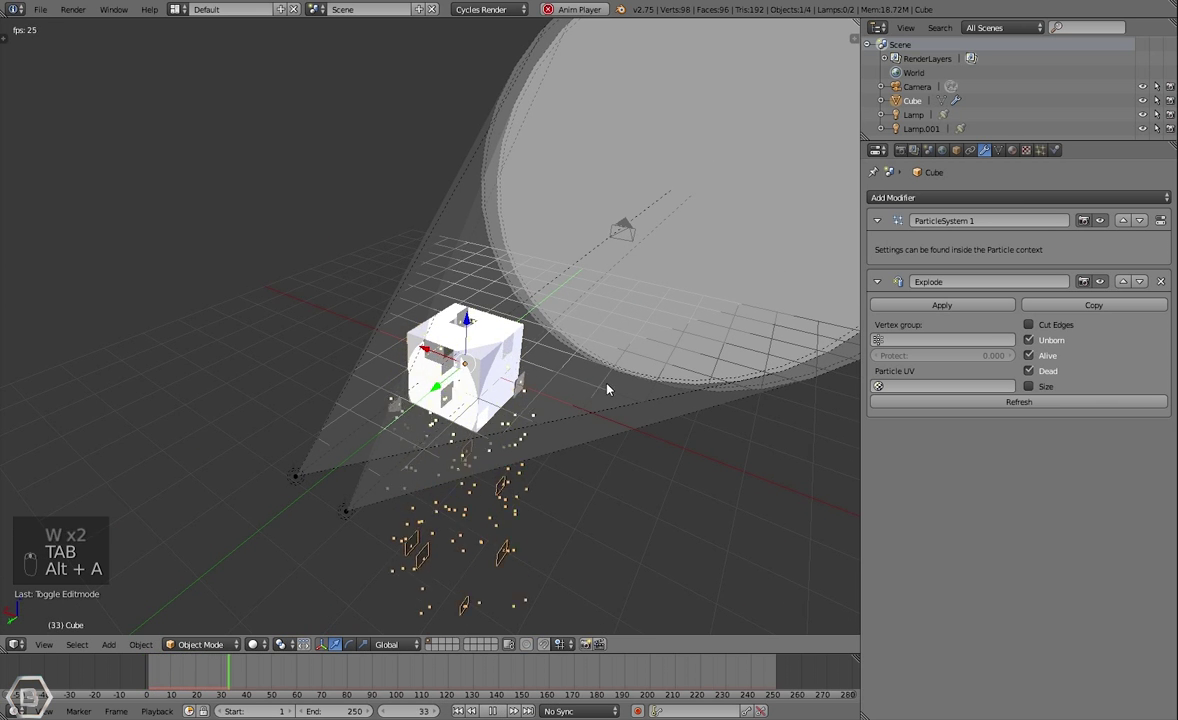
{"action": "key", "text": "Escape"}
Try the Explode modifier with Cut Edges on and preview the animation
{"action": "middle_click_drag", "start_coordinate": [650, 397], "coordinate": [705, 386]}
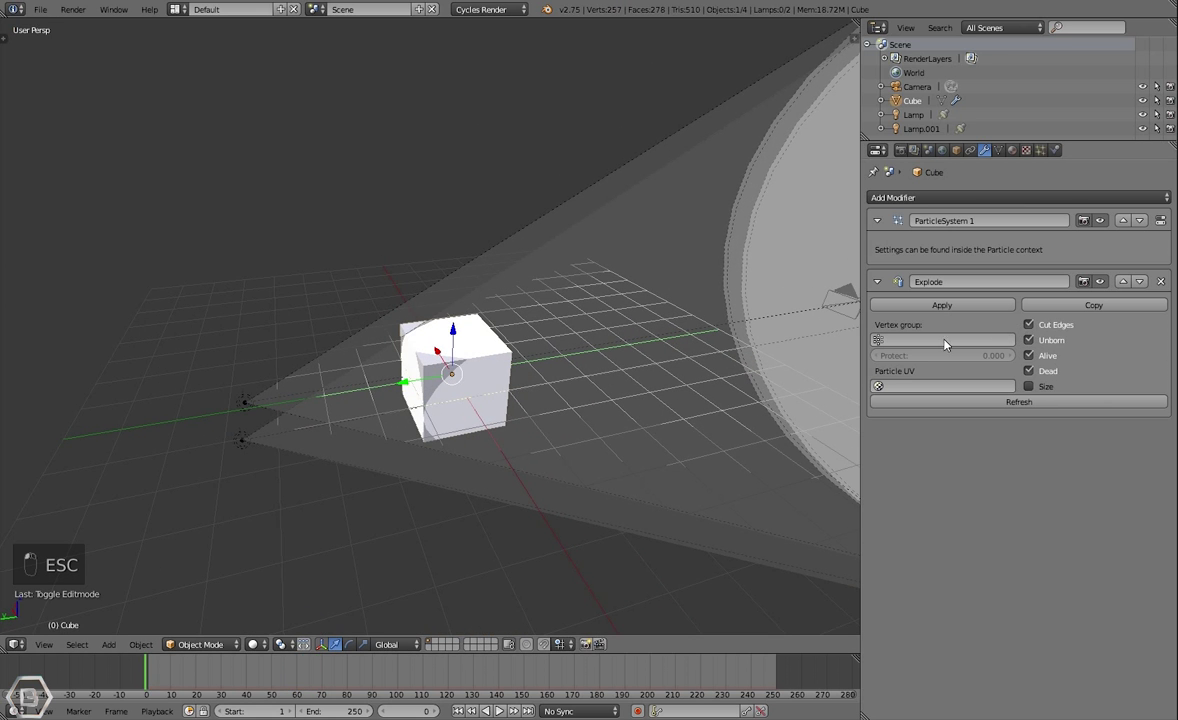
{"action": "key", "text": "alt+a"}
{"action": "middle_click_drag", "start_coordinate": [518, 344], "coordinate": [569, 361]}
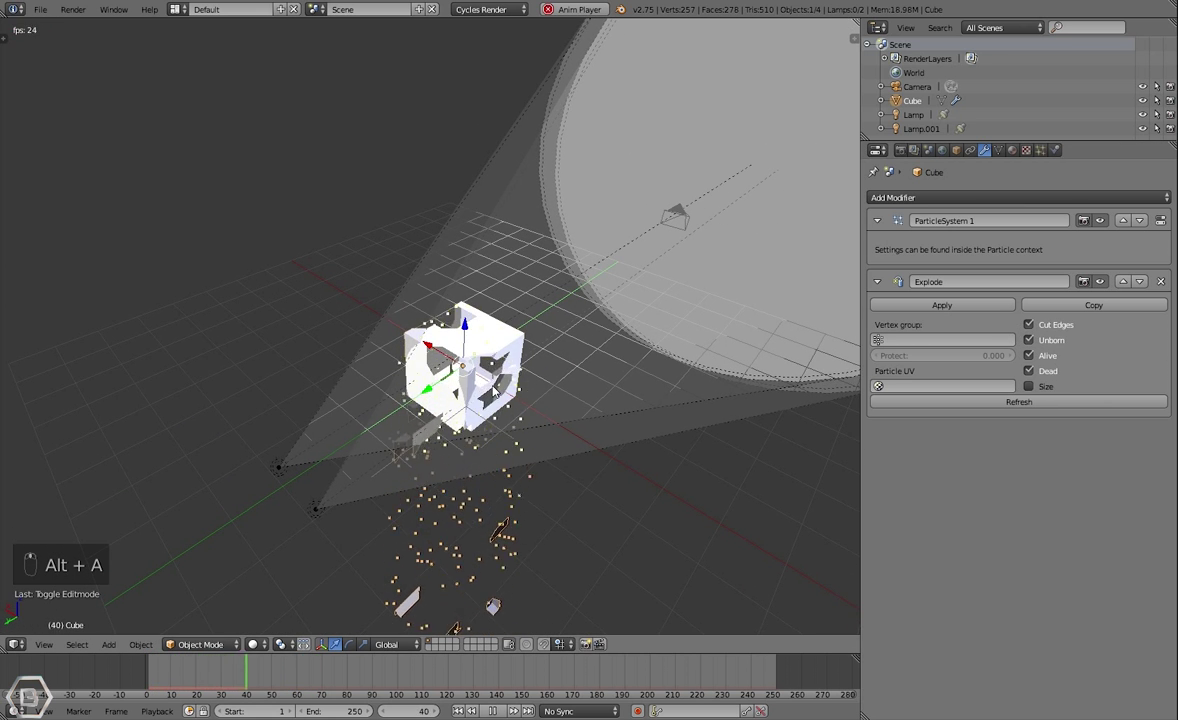
{"action": "middle_click_drag", "start_coordinate": [494, 392], "coordinate": [495, 358]}
{"action": "key", "text": "Escape"}
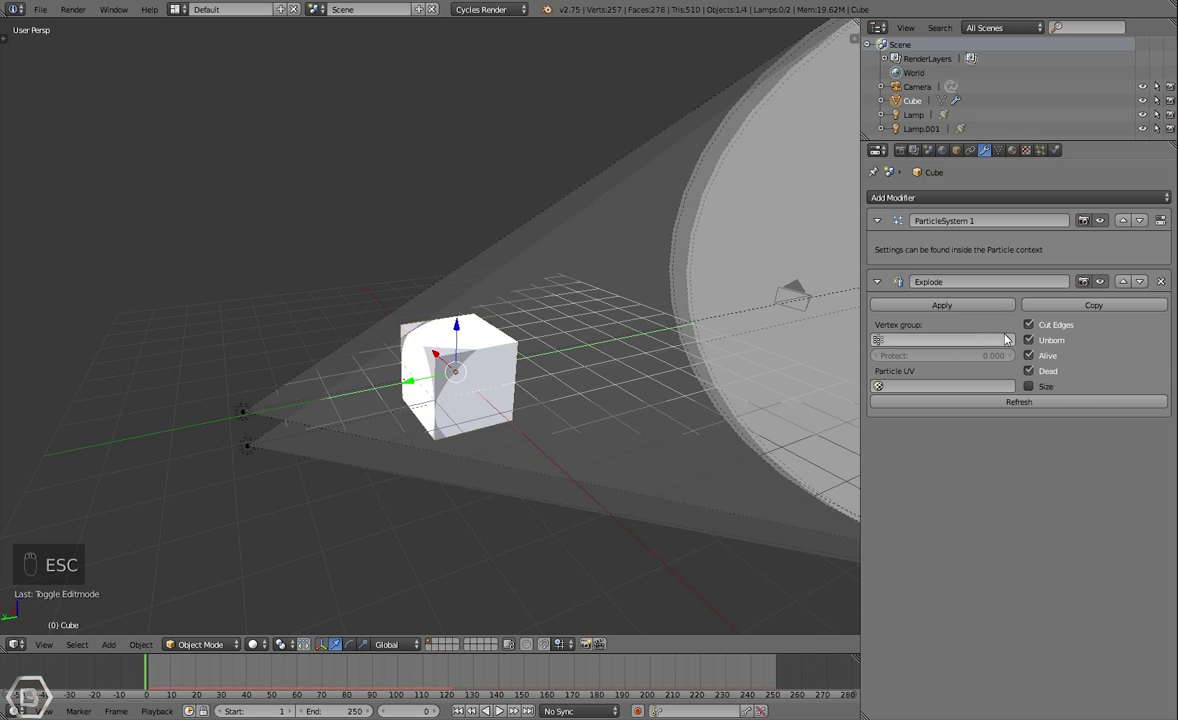
Subdivide the cube's mesh once more and return to Object Mode
{"action": "key", "text": "Tab"}
{"action": "key", "text": "w"}
{"action": "left_click", "coordinate": [497, 384]}
{"action": "key", "text": "Tab"}
Set the particle system's emission distribution to Random and enable particle rotation
{"action": "left_click", "coordinate": [1040, 149]}
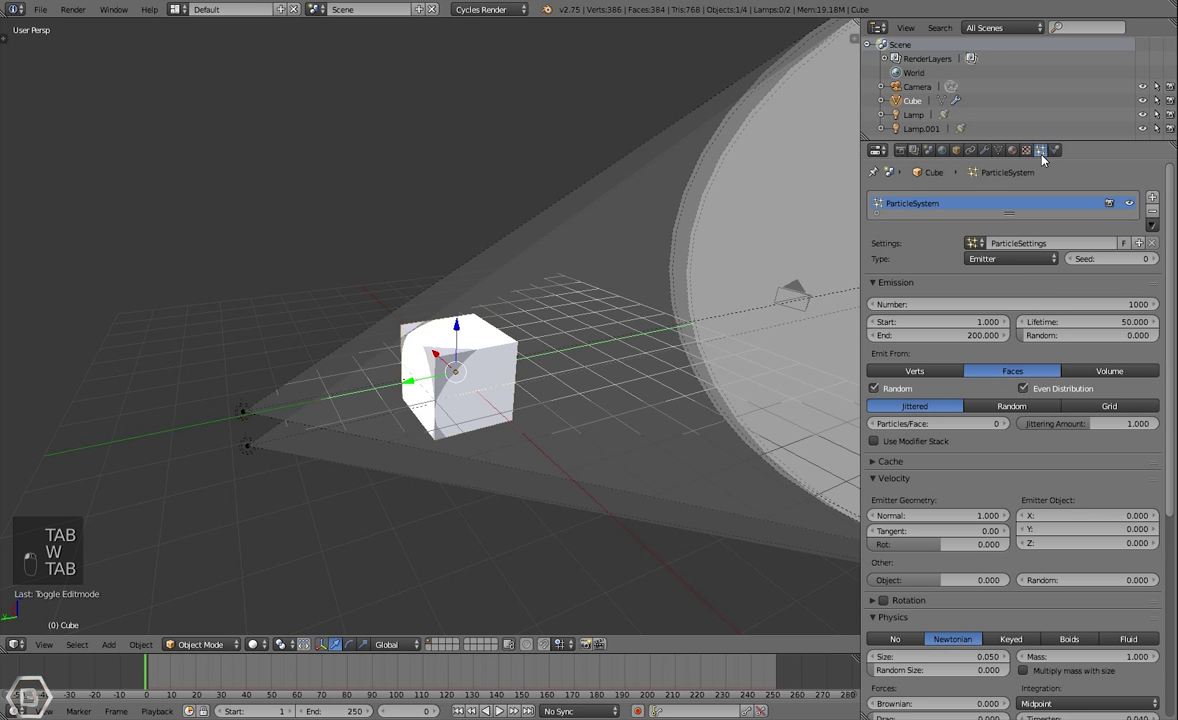
{"action": "left_click", "coordinate": [1010, 405]}
{"action": "scroll", "coordinate": [995, 390], "scroll_direction": "down", "scroll_amount": 5}
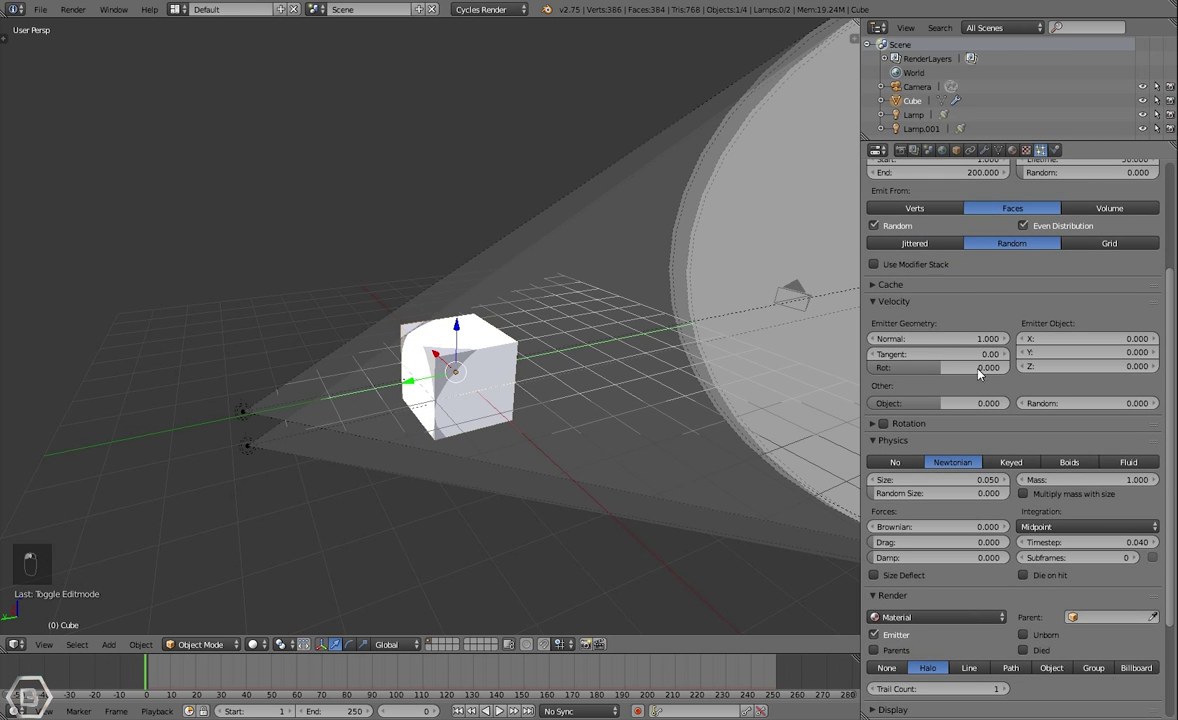
{"action": "scroll", "coordinate": [985, 401], "scroll_direction": "down", "scroll_amount": 3}
{"action": "left_click", "coordinate": [912, 317]}
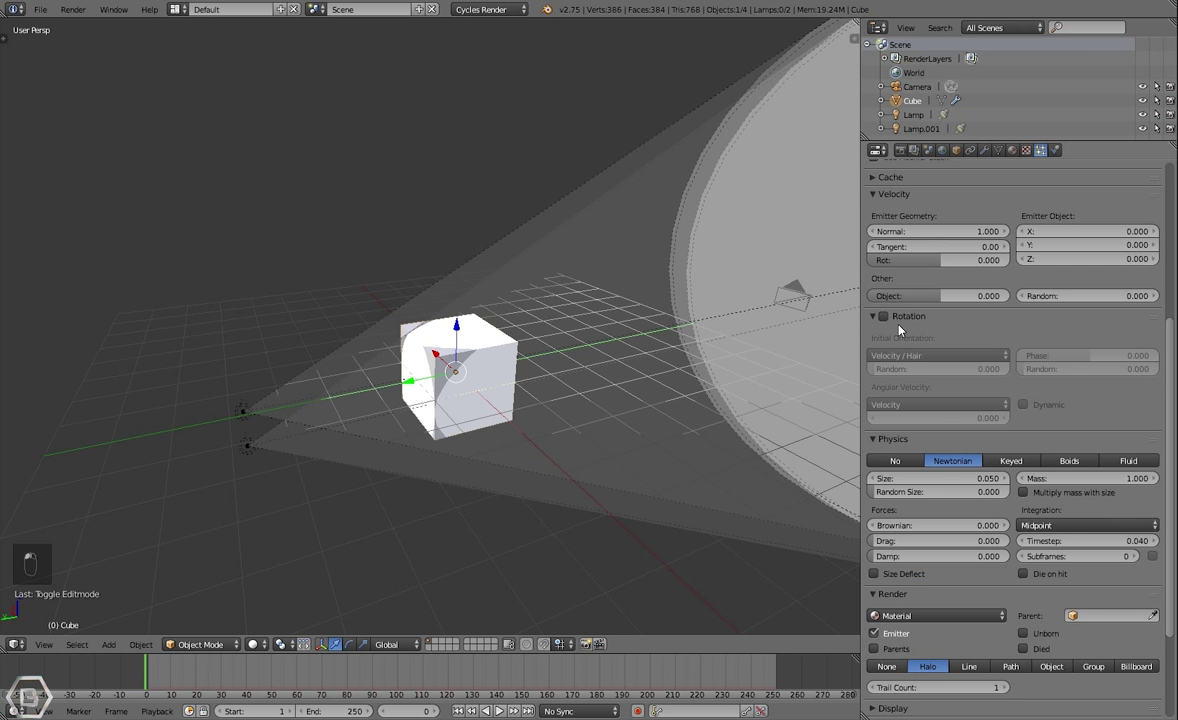
{"action": "left_click", "coordinate": [883, 316]}
Play the animation to check the rotating fragments while test-rotating the cube
{"action": "key", "text": "alt+a"}
{"action": "middle_click_drag", "start_coordinate": [590, 405], "coordinate": [503, 294]}
{"action": "key", "text": "r"}
{"action": "key", "text": "r"}
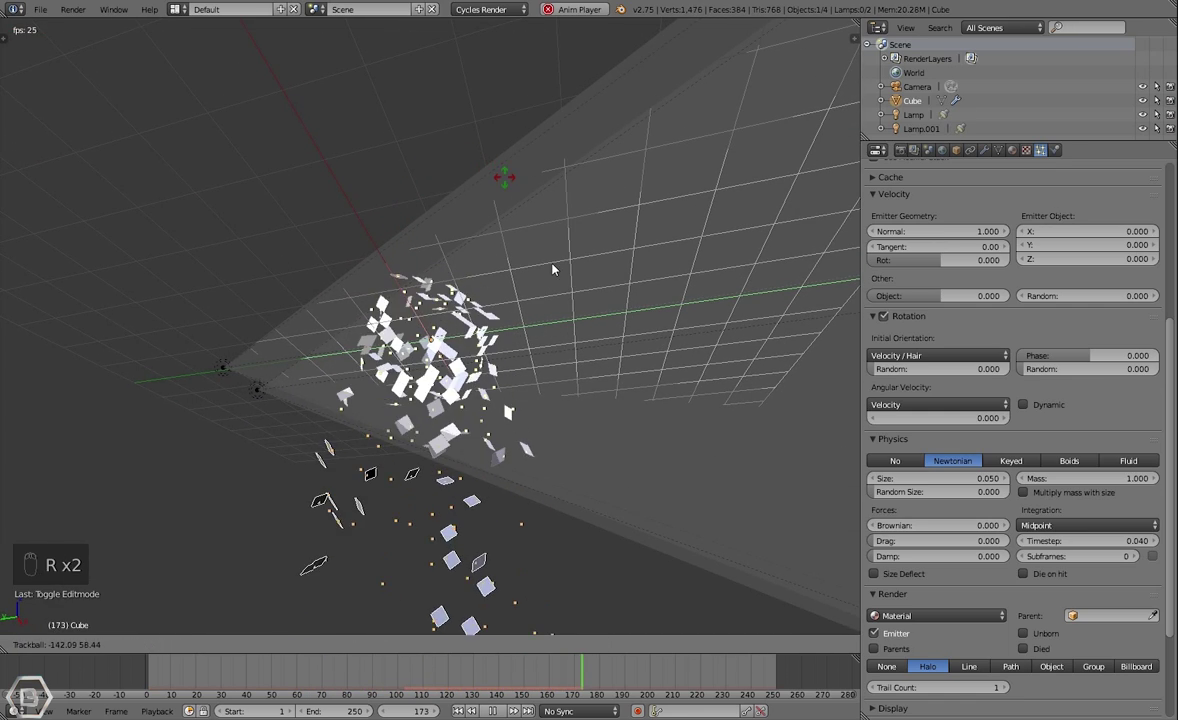
{"action": "right_click", "coordinate": [550, 300]}
{"action": "key", "text": "Escape"}
{"action": "middle_click_drag", "start_coordinate": [581, 381], "coordinate": [545, 473]}
{"action": "key", "text": "a"}
Reduce the particle system's gravity field weight to 0.331, previewing the explosion
{"action": "scroll", "coordinate": [959, 501], "scroll_direction": "down", "scroll_amount": 4}
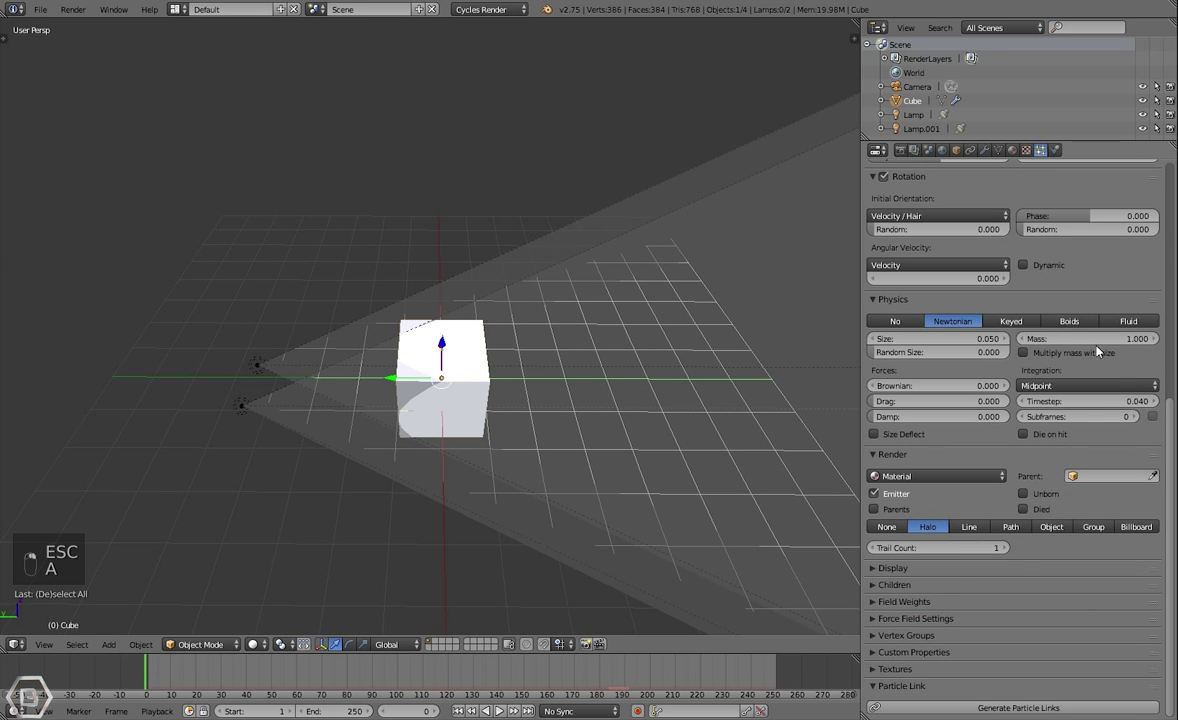
{"action": "left_click", "coordinate": [937, 601]}
{"action": "scroll", "coordinate": [982, 565], "scroll_direction": "down", "scroll_amount": 2}
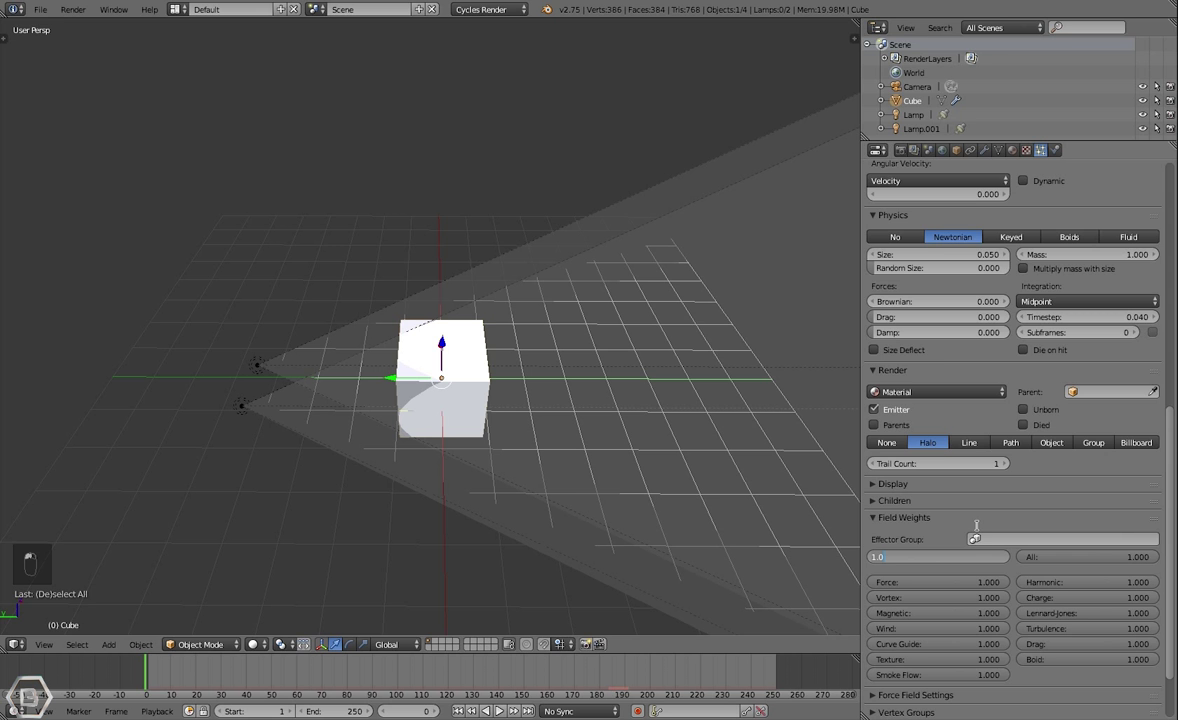
{"action": "middle_click_drag", "start_coordinate": [624, 436], "coordinate": [535, 450]}
{"action": "key", "text": "alt+a"}
{"action": "middle_click_drag", "start_coordinate": [598, 490], "coordinate": [544, 447]}
{"action": "key", "text": "Escape"}
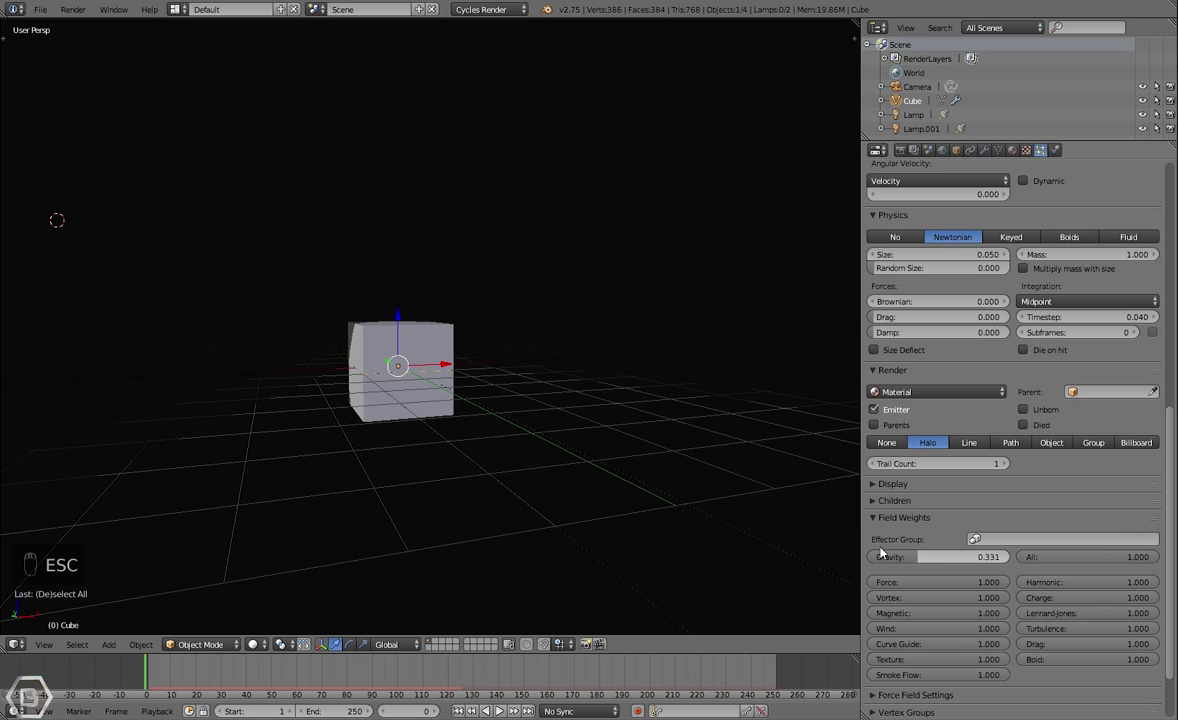
{"action": "key", "text": "alt+a"}
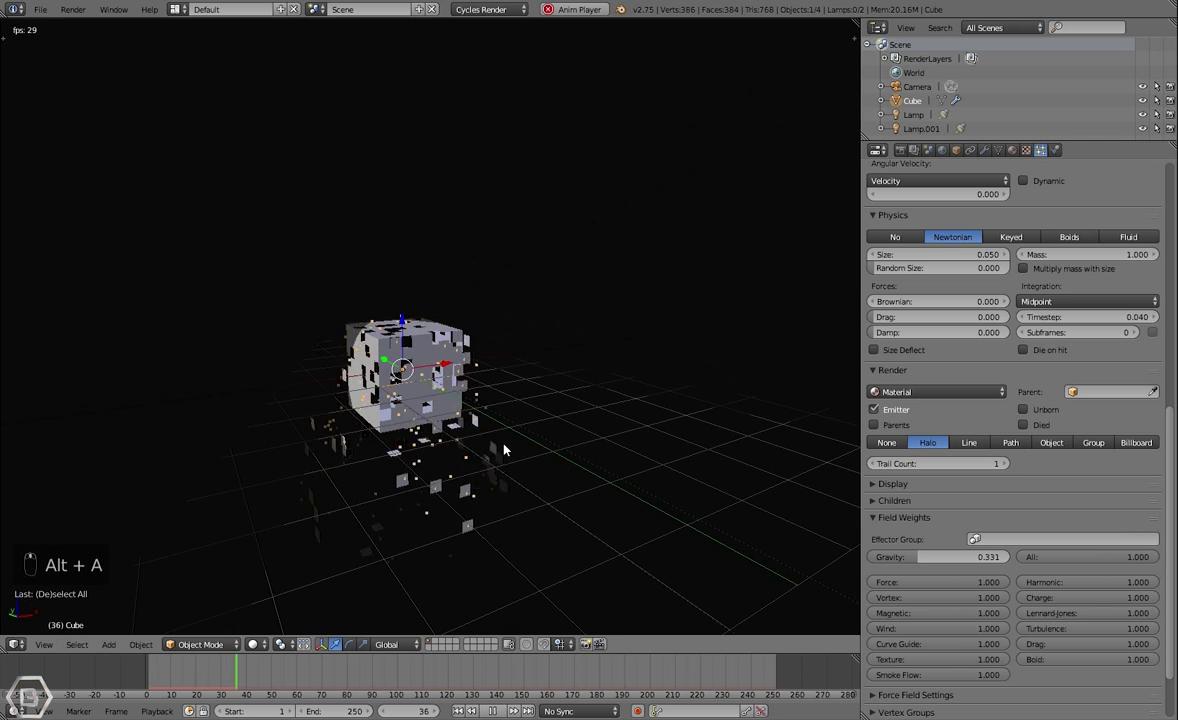
{"action": "mouse_move", "coordinate": [508, 450]}
{"action": "middle_mouse_down"}
{"action": "mouse_move", "coordinate": [450, 440]}
{"action": "mouse_move", "coordinate": [514, 426]}
{"action": "middle_mouse_up"}
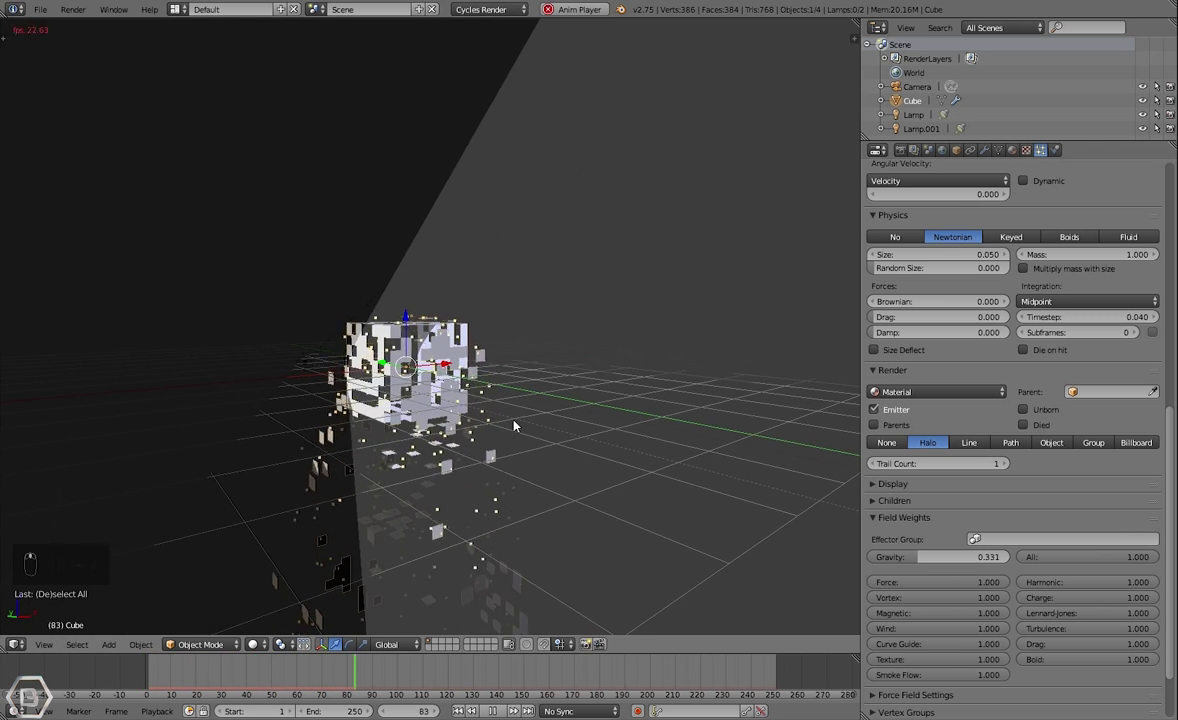
{"action": "key", "text": "Escape"}
Add a Build modifier to the cube and move it to the top of the modifier stack
{"action": "left_click", "coordinate": [985, 150]}
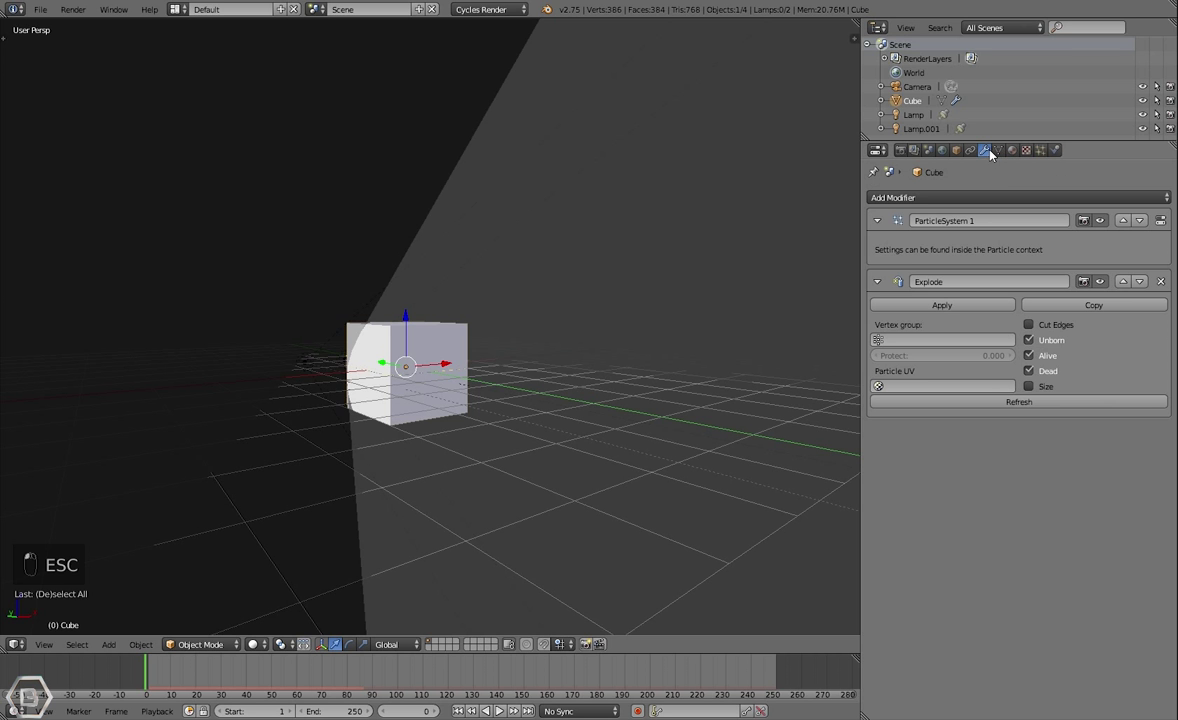
{"action": "left_click", "coordinate": [955, 198]}
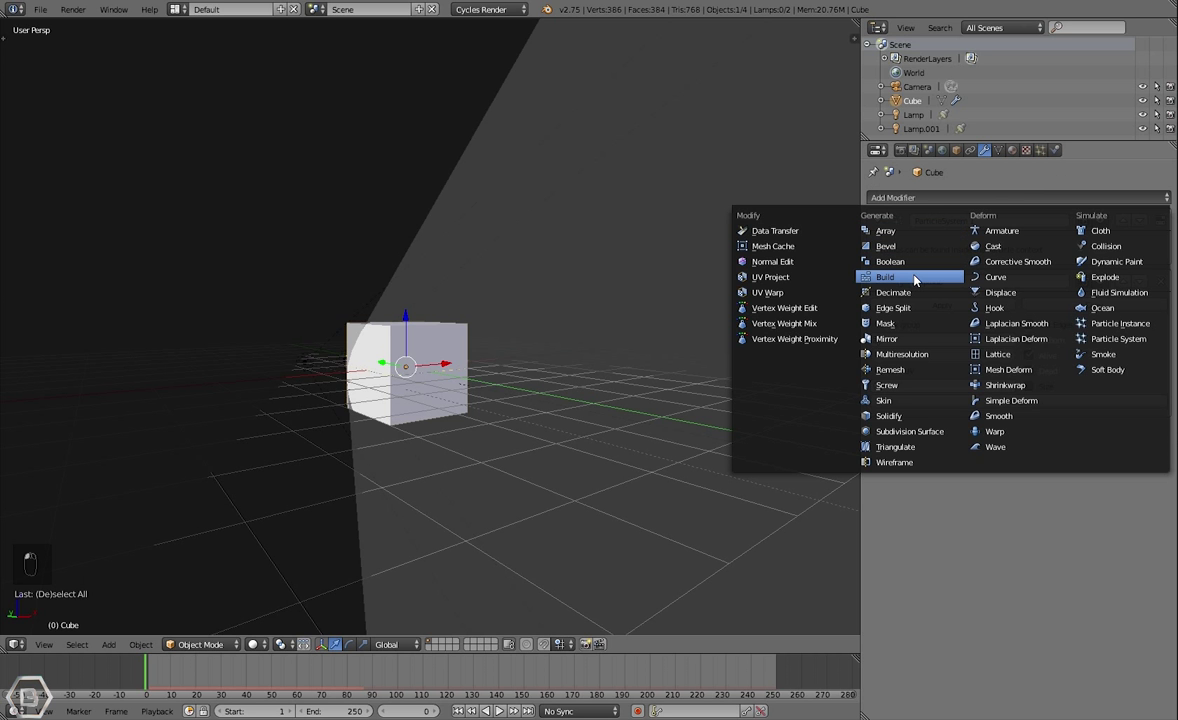
{"action": "left_click", "coordinate": [885, 277]}
{"action": "middle_click_drag", "start_coordinate": [487, 289], "coordinate": [566, 330]}
{"action": "key", "text": "alt+a"}
{"action": "key", "text": "Escape"}
{"action": "left_click", "coordinate": [1123, 434]}
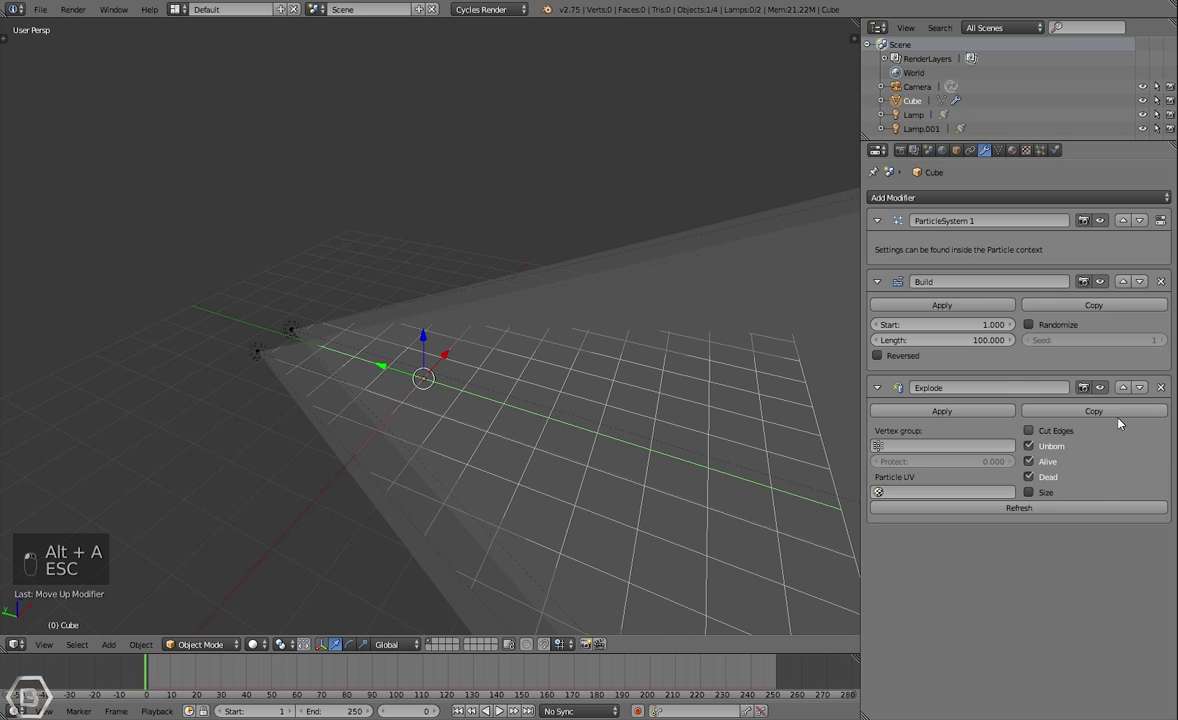
{"action": "left_click", "coordinate": [1123, 281]}
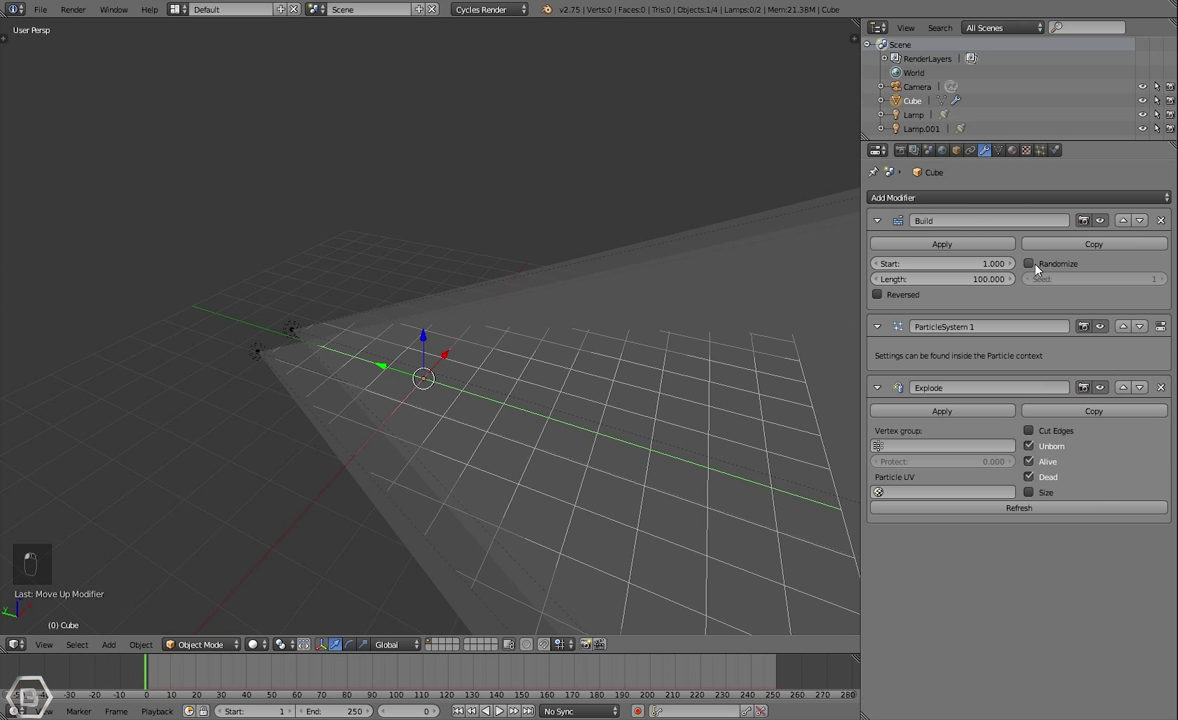
Turn on Reversed and Randomize for the Build modifier, previewing the animation after each change
{"action": "left_click", "coordinate": [939, 290]}
{"action": "middle_click_drag", "start_coordinate": [663, 347], "coordinate": [607, 328]}
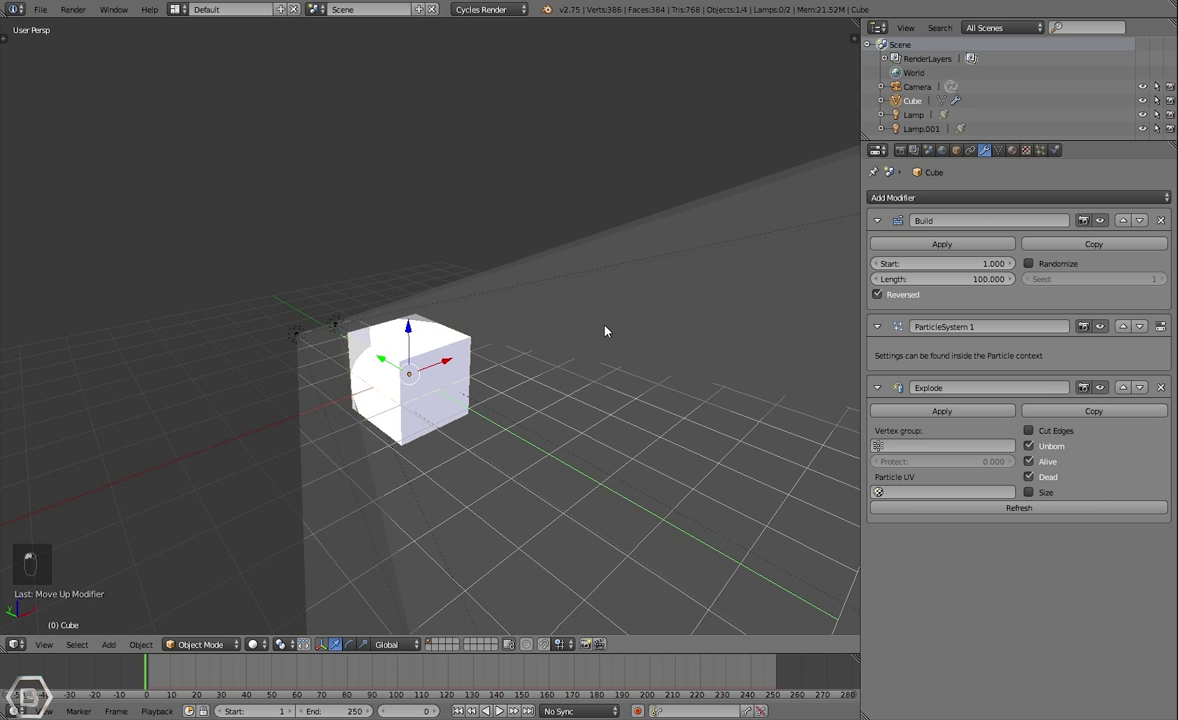
{"action": "key", "text": "alt+a"}
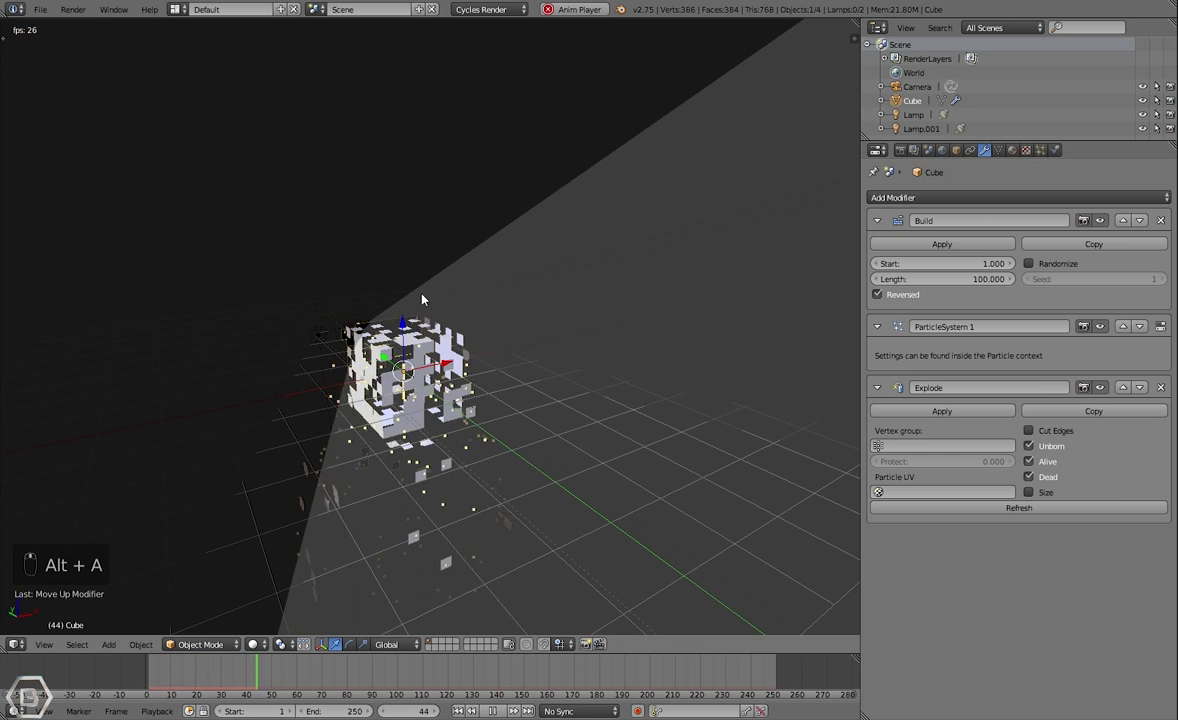
{"action": "key", "text": "Escape"}
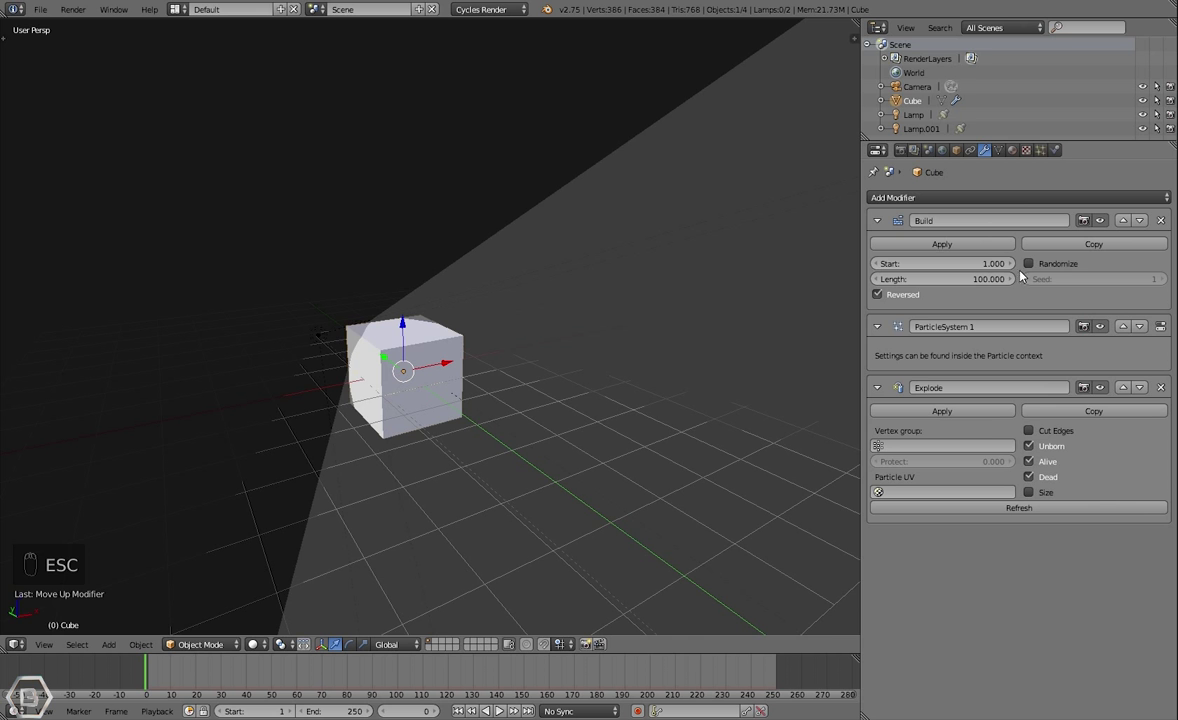
{"action": "left_click", "coordinate": [1037, 266]}
{"action": "key", "text": "alt+a"}
{"action": "middle_click_drag", "start_coordinate": [474, 307], "coordinate": [452, 294]}
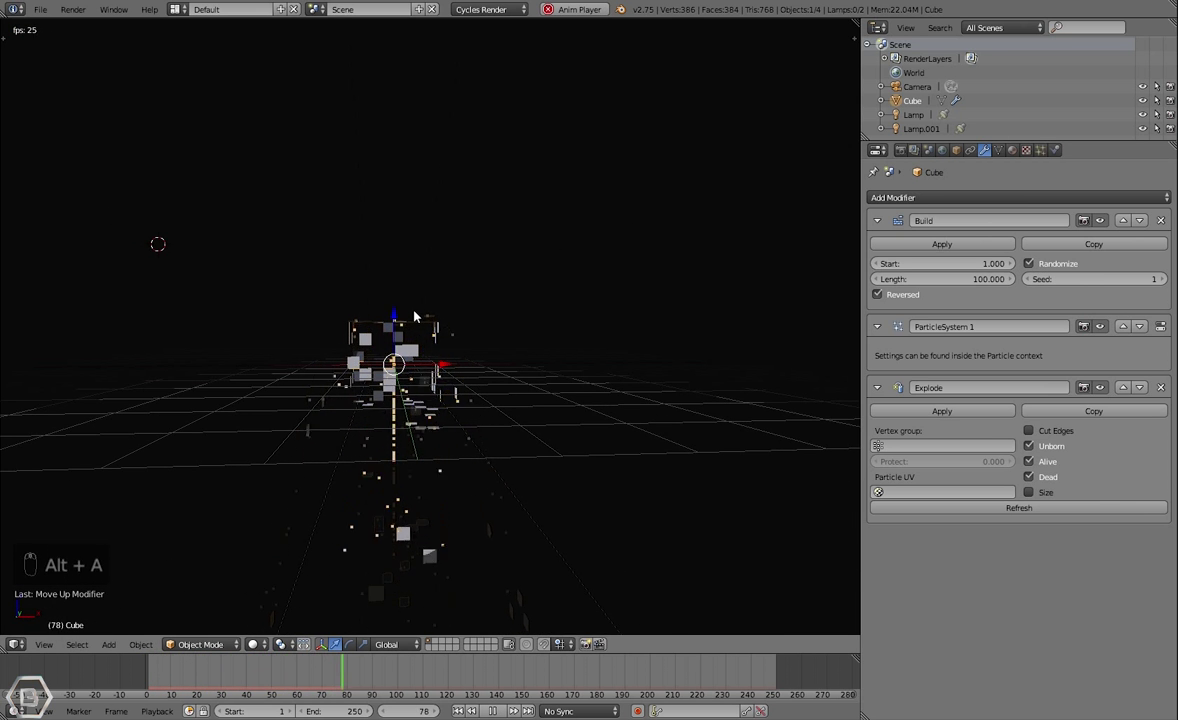
{"action": "key", "text": "Escape"}
Insert a LocRot keyframe for the cube at frame 0
{"action": "middle_click_drag", "start_coordinate": [552, 336], "coordinate": [639, 394]}
{"action": "left_click_drag", "start_coordinate": [158, 665], "coordinate": [404, 704]}
{"action": "middle_click_drag", "start_coordinate": [579, 405], "coordinate": [500, 380]}
{"action": "left_click_drag", "start_coordinate": [378, 675], "coordinate": [146, 673]}
{"action": "right_click", "coordinate": [376, 318]}
{"action": "right_click", "coordinate": [428, 365]}
{"action": "middle_click_drag", "start_coordinate": [424, 370], "coordinate": [493, 437]}
{"action": "key", "text": "r"}
{"action": "right_click", "coordinate": [482, 290]}
{"action": "key", "text": "i"}
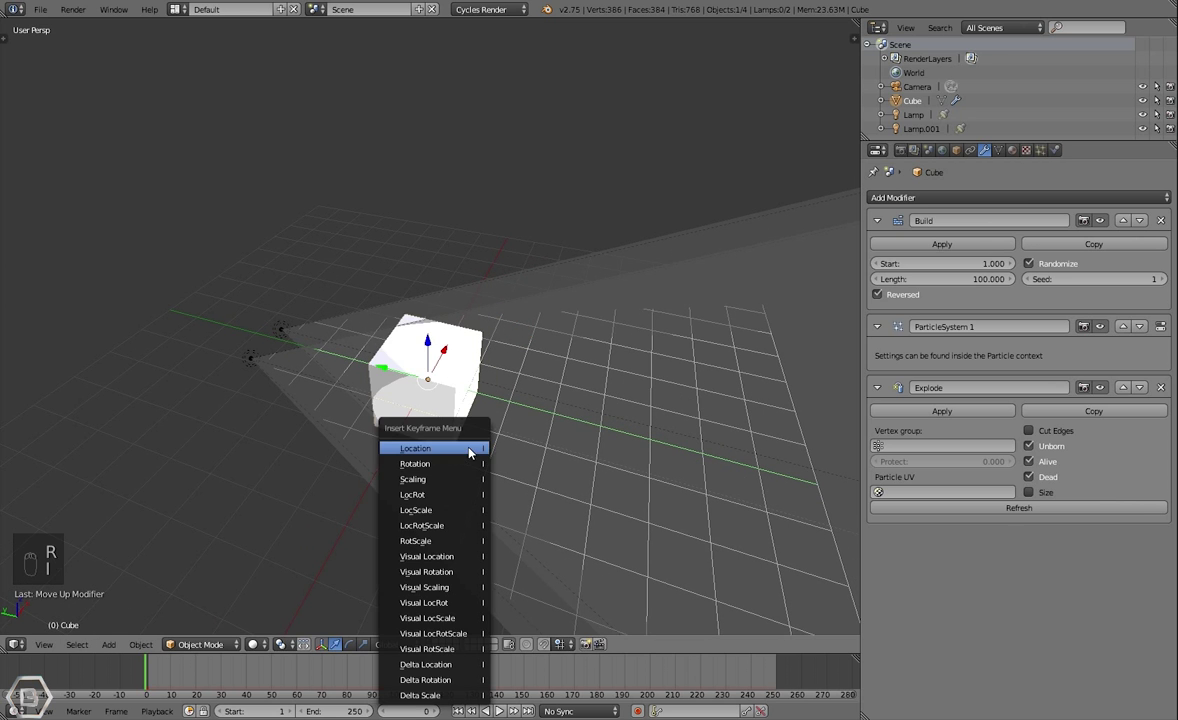
{"action": "left_click", "coordinate": [458, 495]}
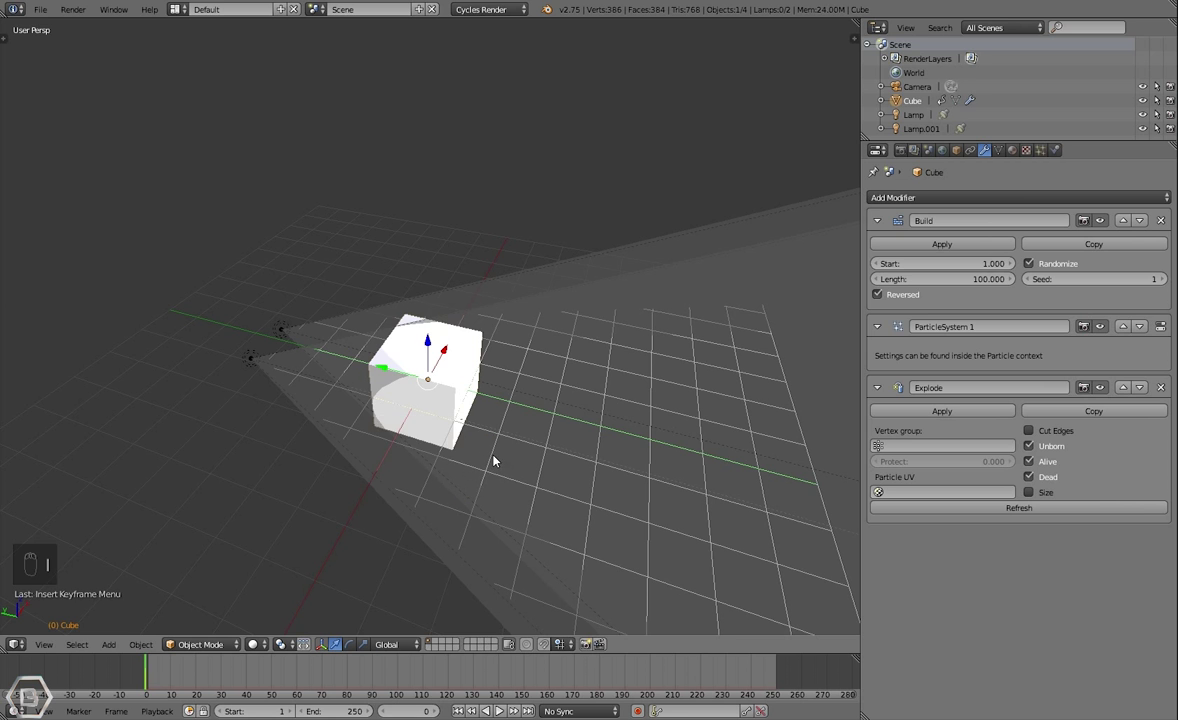
At frame 101, trackball-rotate the cube freely and insert a LocRot keyframe
{"action": "left_click_drag", "start_coordinate": [170, 681], "coordinate": [401, 673]}
{"action": "middle_click_drag", "start_coordinate": [395, 560], "coordinate": [521, 430]}
{"action": "key", "text": "r"}
{"action": "key", "text": "r"}
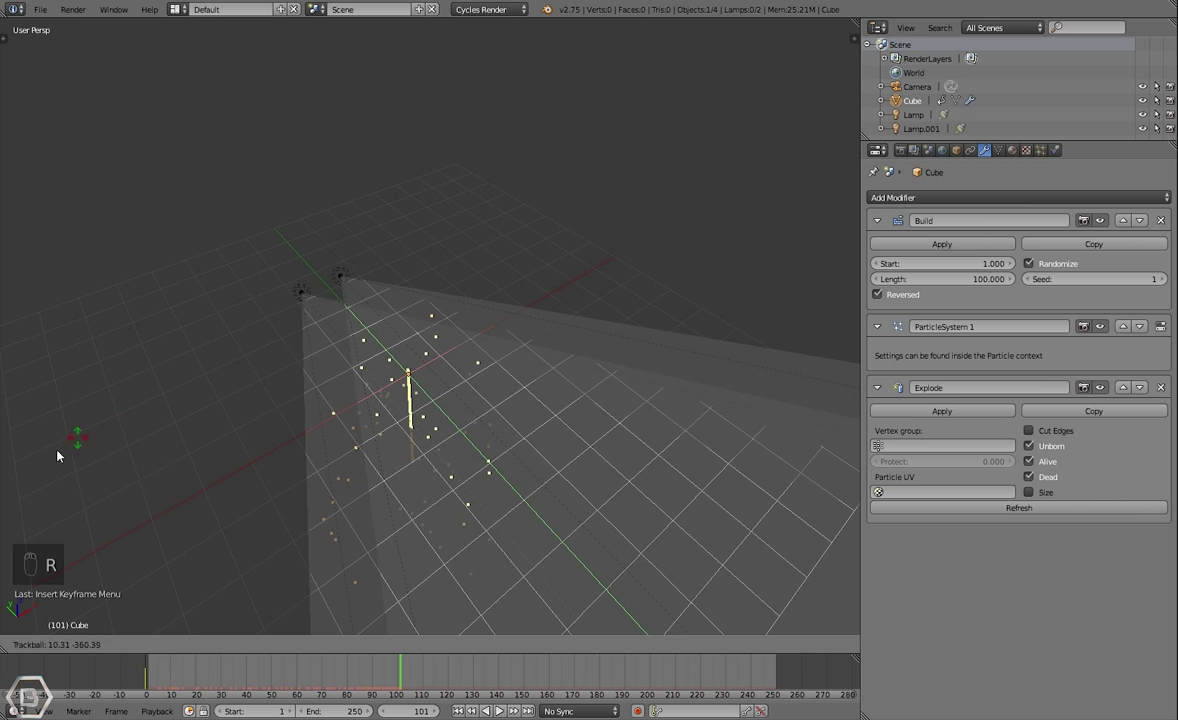
{"action": "left_click", "coordinate": [280, 490]}
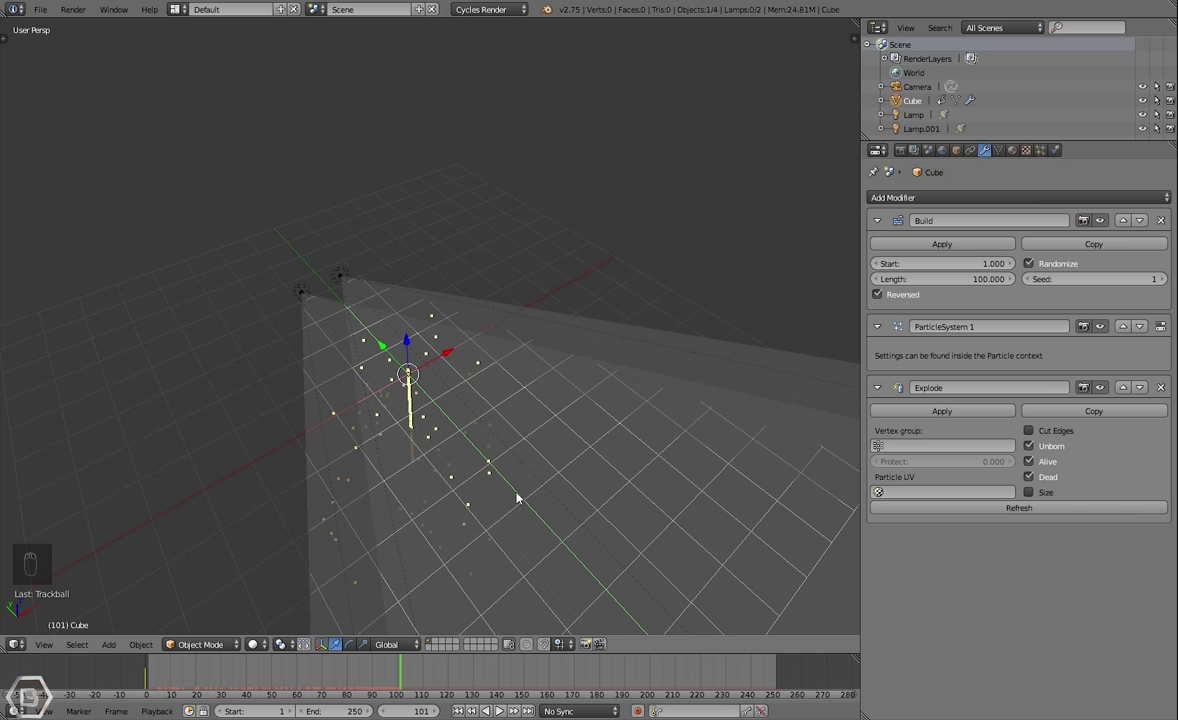
{"action": "key", "text": "i"}
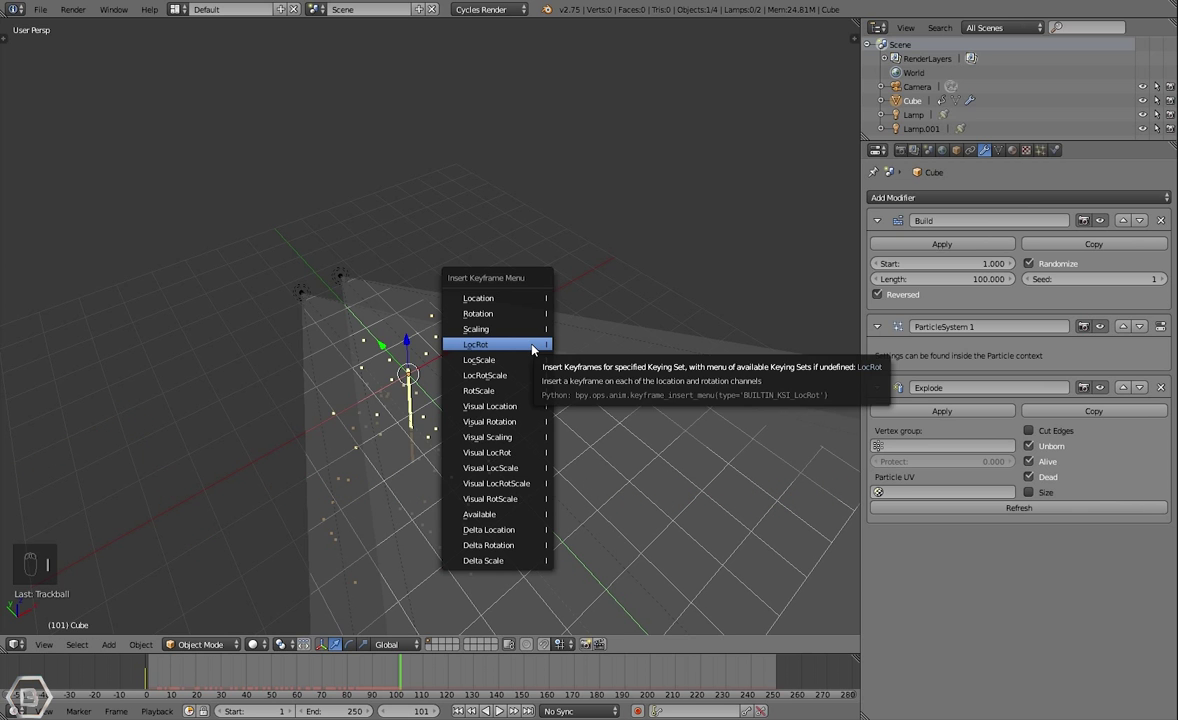
{"action": "left_click", "coordinate": [534, 344]}
Play the keyframed cube animation from the start and watch it through the camera
{"action": "left_click_drag", "start_coordinate": [420, 678], "coordinate": [150, 678]}
{"action": "key", "text": "alt+a"}
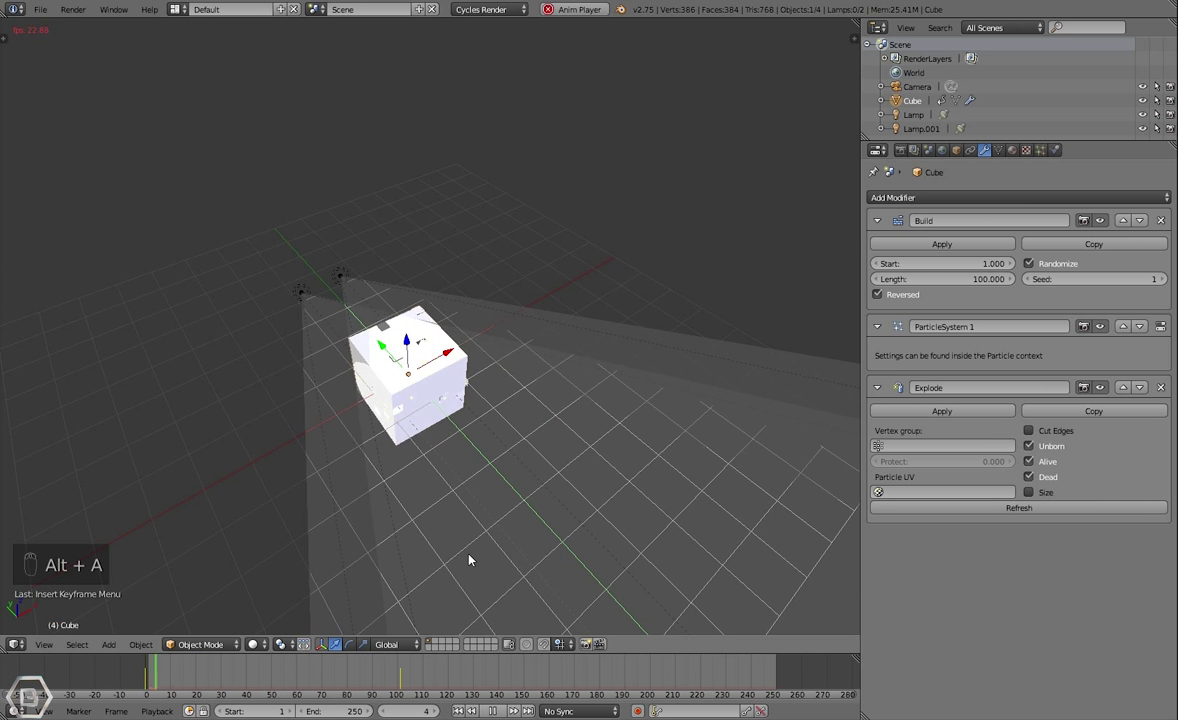
{"action": "key", "text": "KP_0"}
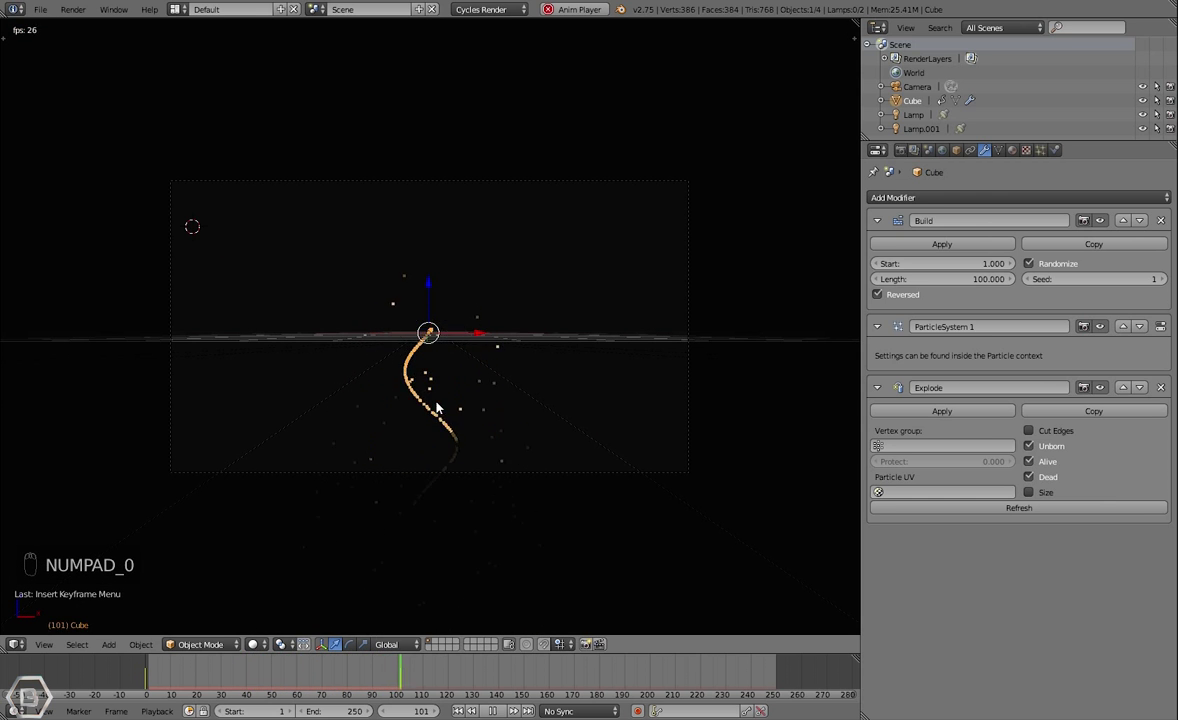
{"action": "key", "text": "Escape"}
Check the explosion at frame 78 in Rendered viewport shading and leave the rendered preview
{"action": "left_click", "coordinate": [252, 644]}
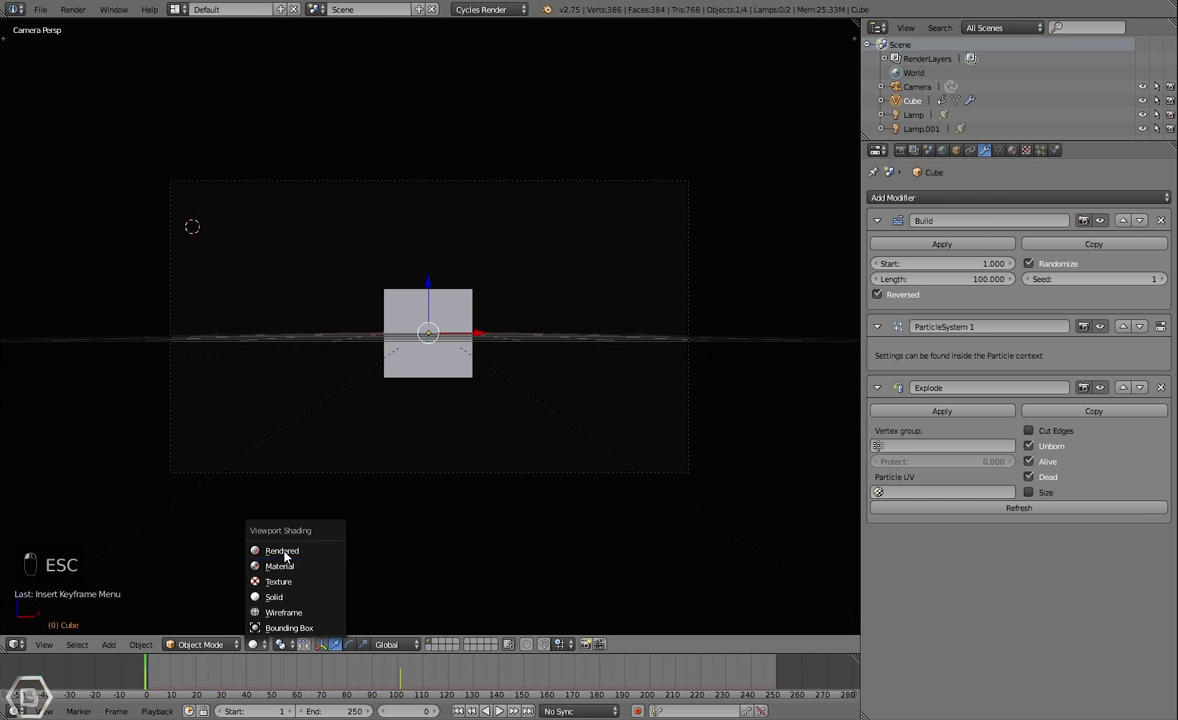
{"action": "left_click", "coordinate": [278, 551]}
{"action": "left_click_drag", "start_coordinate": [150, 678], "coordinate": [343, 669]}
{"action": "left_click", "coordinate": [252, 644]}
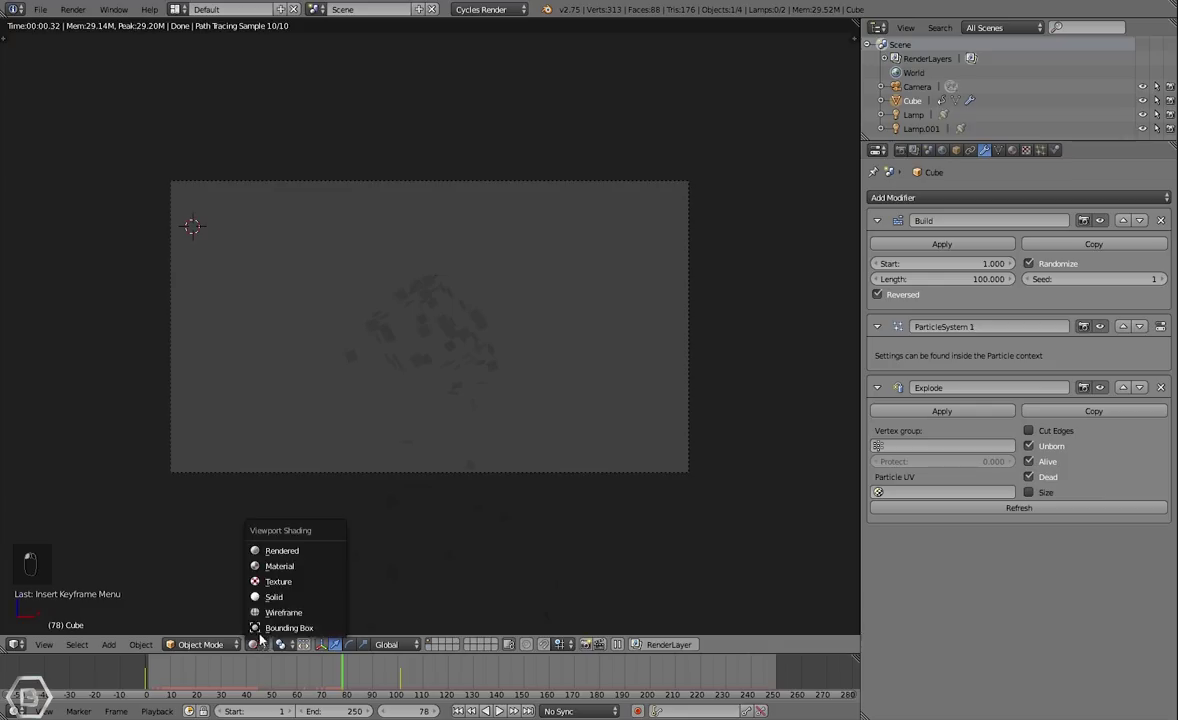
{"action": "left_click", "coordinate": [278, 562]}
Switch the render engine to Blender Render and check the cube at several frames, including 0 and 84, in Rendered viewport shading
{"action": "left_click", "coordinate": [510, 11]}
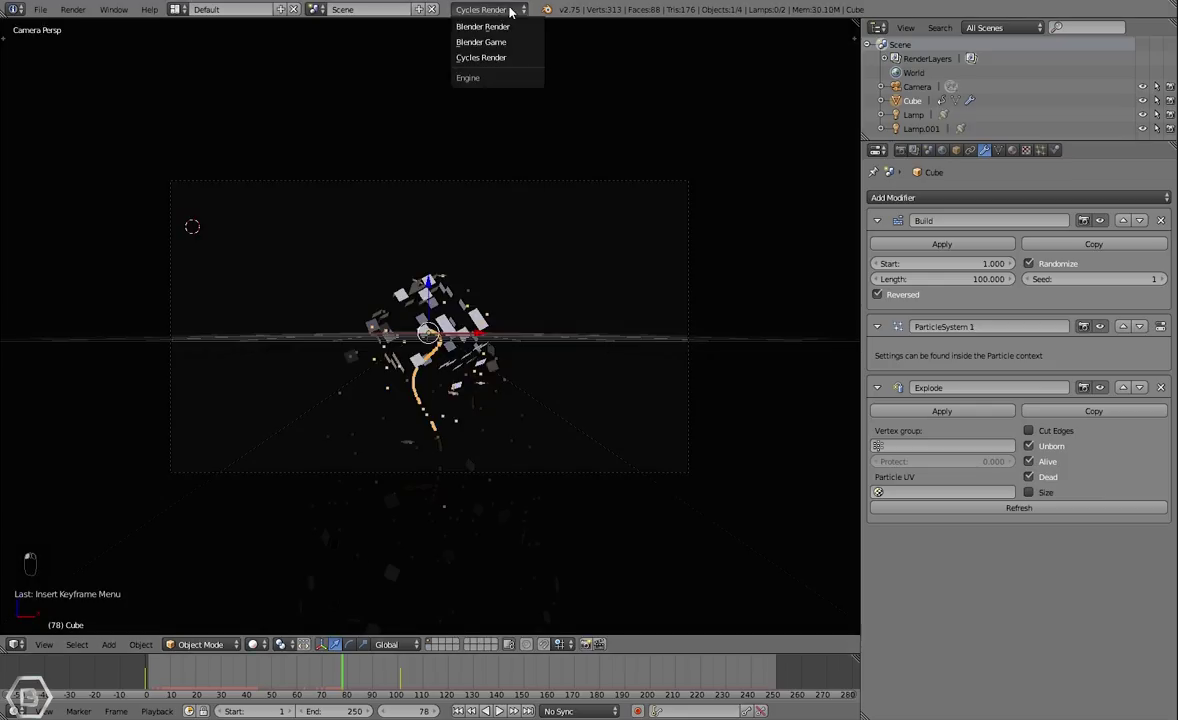
{"action": "left_click", "coordinate": [500, 27]}
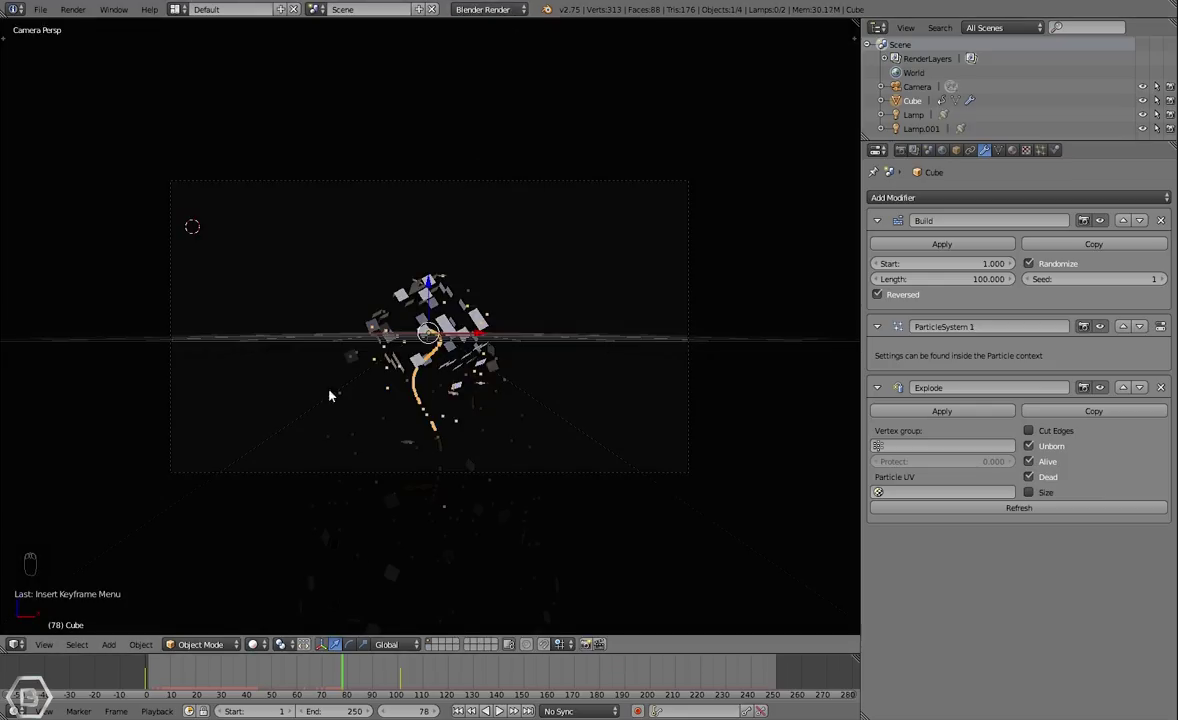
{"action": "left_click", "coordinate": [252, 644]}
{"action": "left_click", "coordinate": [282, 540]}
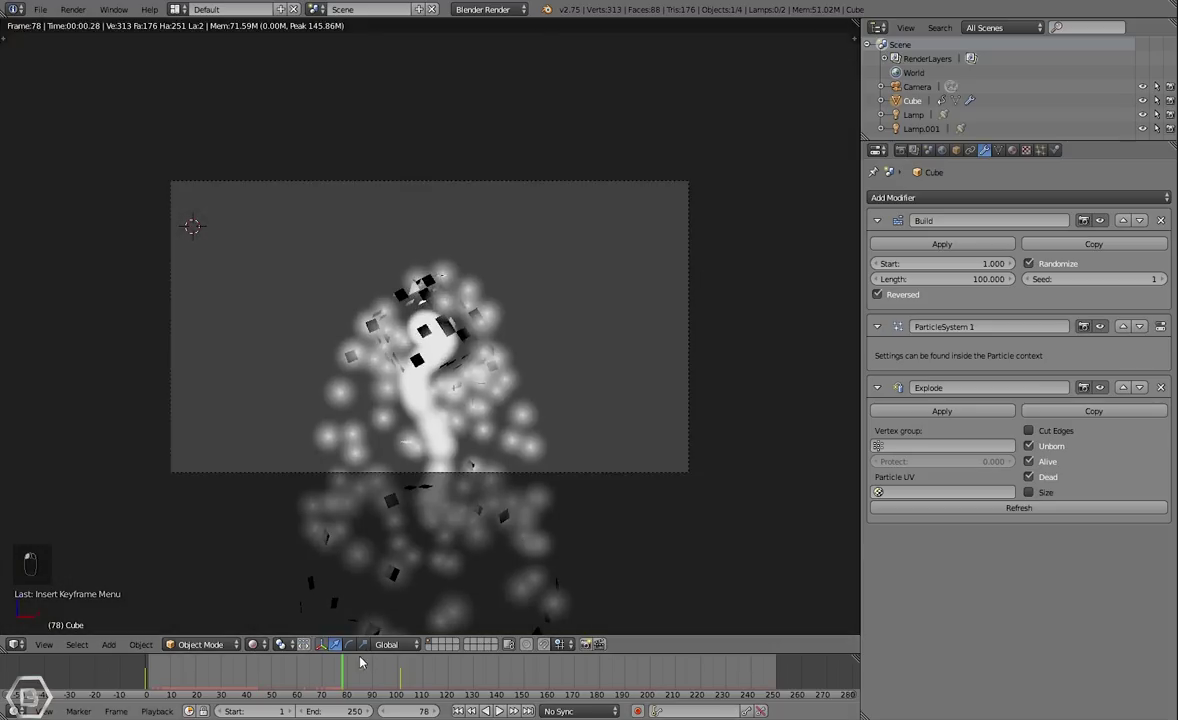
{"action": "left_click_drag", "start_coordinate": [296, 672], "coordinate": [276, 672]}
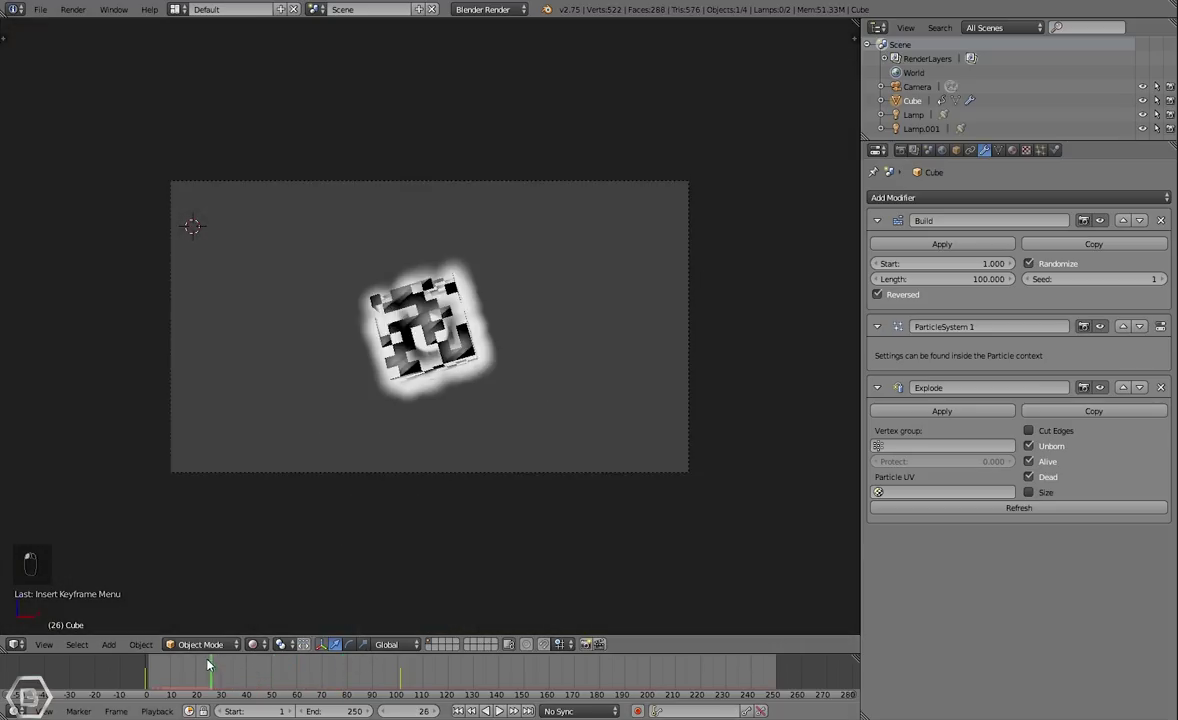
{"action": "left_click", "coordinate": [147, 668]}
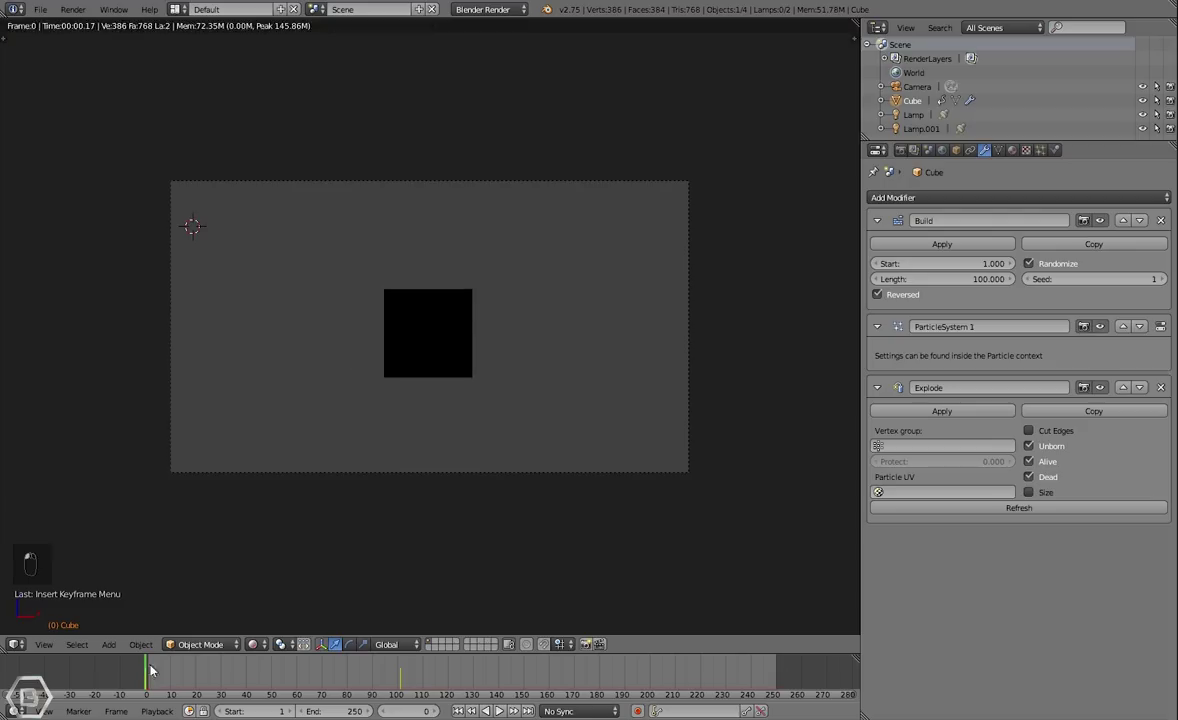
{"action": "left_click", "coordinate": [357, 672]}
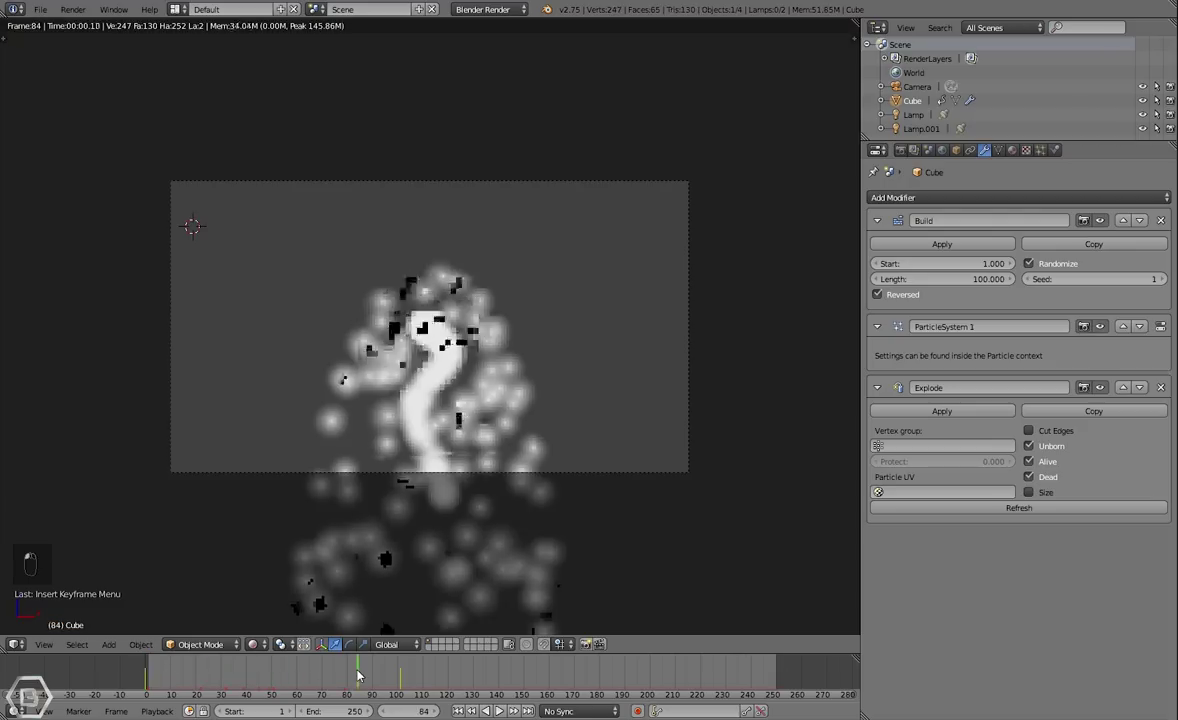
Return to Solid shading and set the render type of the cube's particle system to None
{"action": "left_click", "coordinate": [262, 645]}
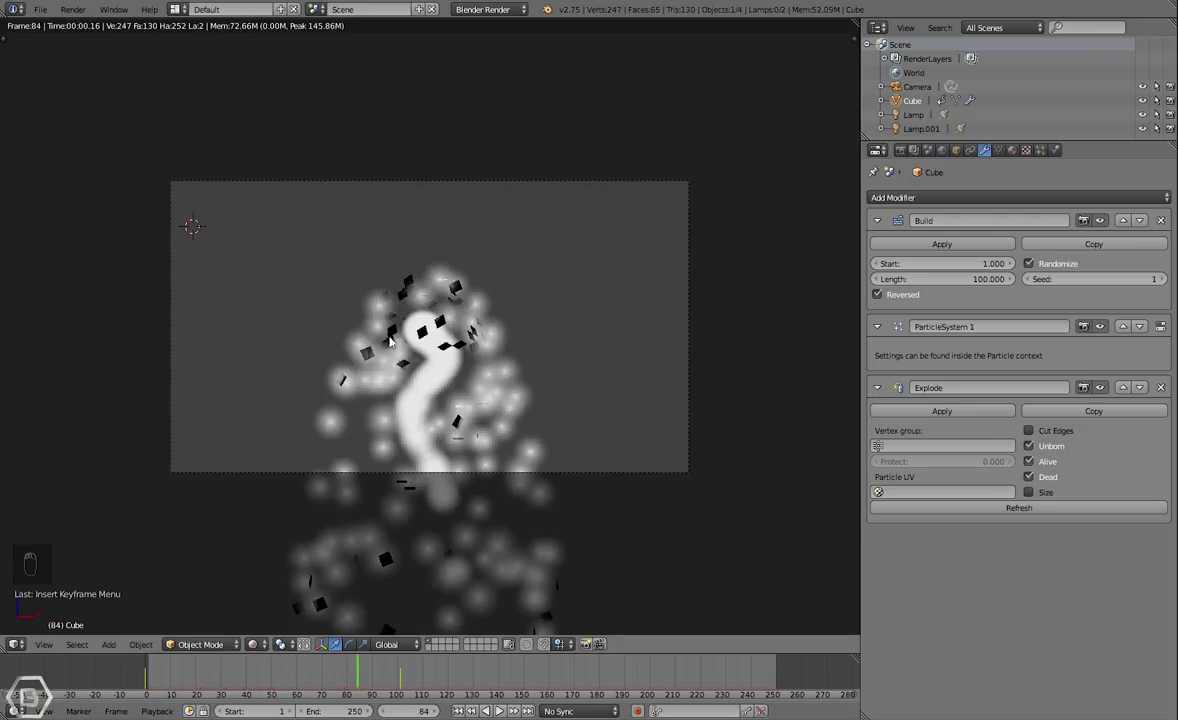
{"action": "left_click", "coordinate": [262, 645]}
{"action": "left_click", "coordinate": [272, 600]}
{"action": "middle_click_drag", "start_coordinate": [379, 413], "coordinate": [492, 461]}
{"action": "scroll", "coordinate": [492, 455], "scroll_direction": "up", "scroll_amount": 3}
{"action": "key", "text": "a"}
{"action": "right_click", "coordinate": [518, 343]}
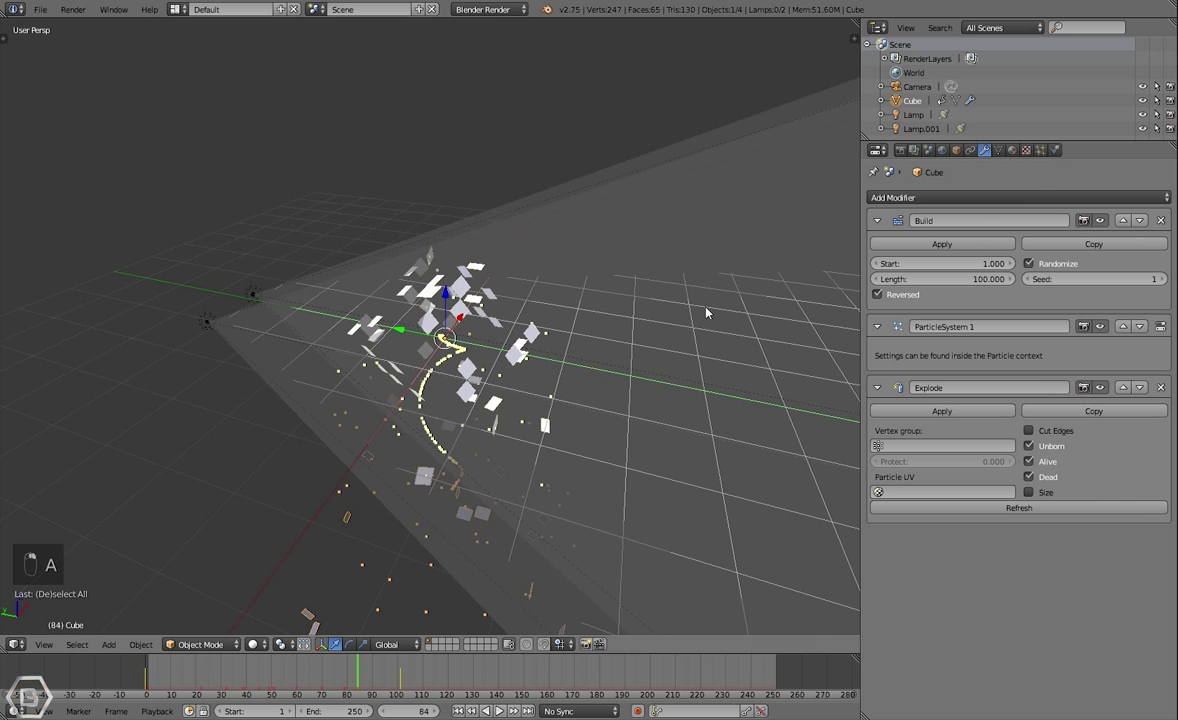
{"action": "left_click", "coordinate": [1040, 151]}
{"action": "scroll", "coordinate": [960, 360], "scroll_direction": "down", "scroll_amount": 10}
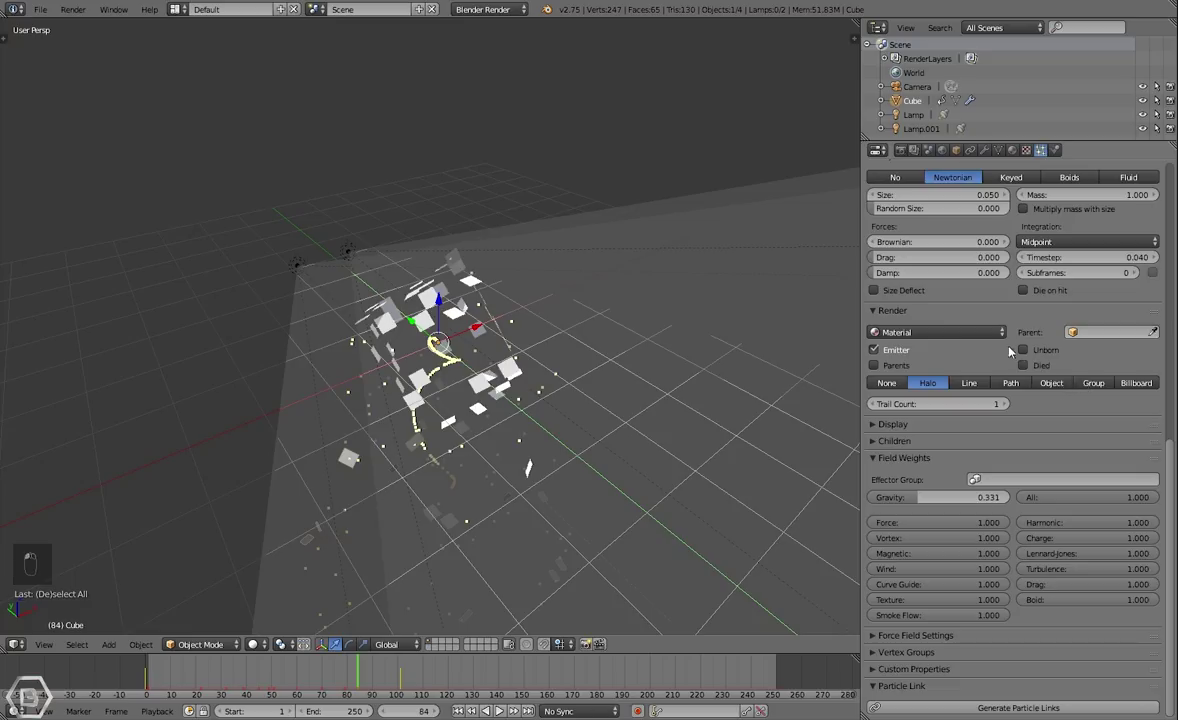
{"action": "left_click", "coordinate": [889, 384]}
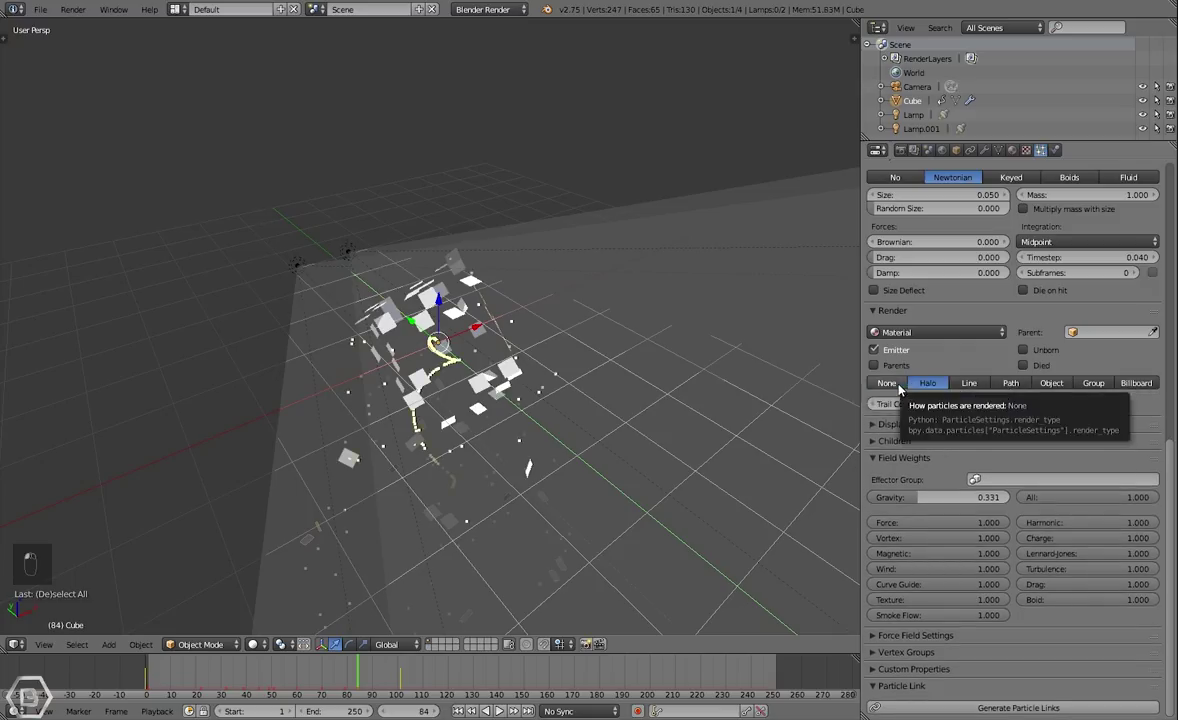
Try the Point and None display modes for the cube's particles and restore the Rendered display
{"action": "left_click", "coordinate": [893, 407]}
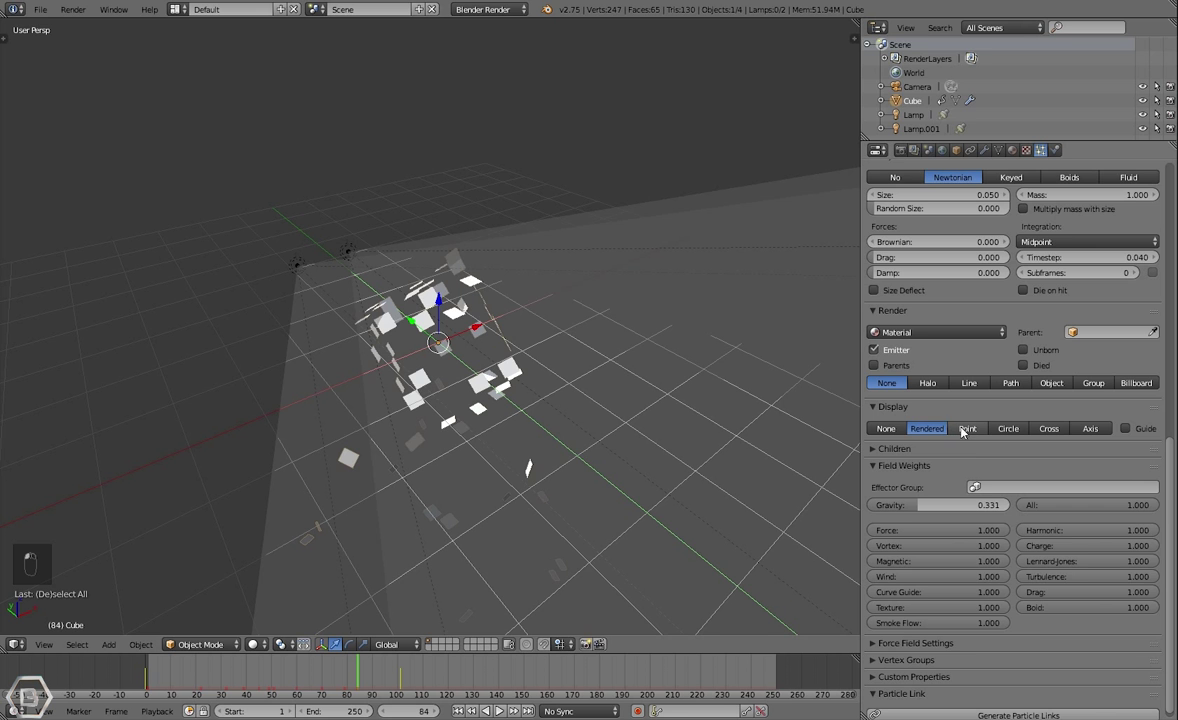
{"action": "left_click", "coordinate": [966, 430]}
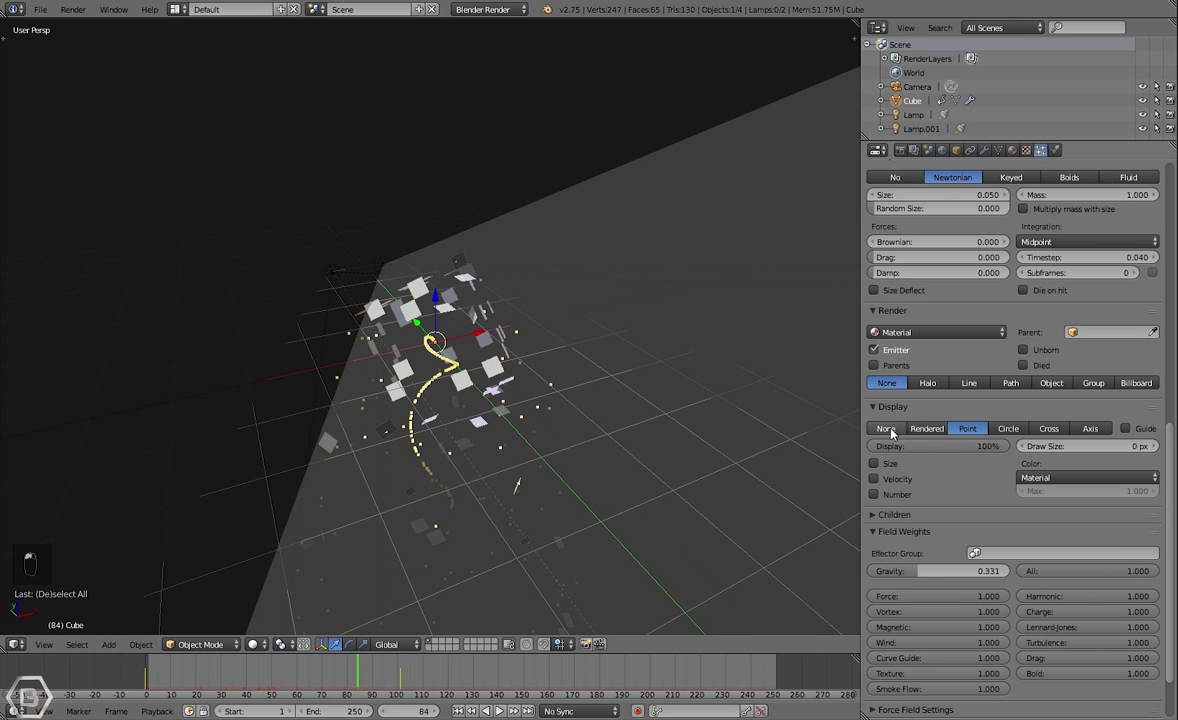
{"action": "left_click", "coordinate": [886, 429]}
{"action": "middle_click_drag", "start_coordinate": [539, 452], "coordinate": [408, 520]}
{"action": "left_click", "coordinate": [926, 428]}
Check the cube fragments through the camera at frames 84 and 56 in Rendered shading, and return to Solid shading
{"action": "left_click", "coordinate": [256, 645]}
{"action": "left_click", "coordinate": [300, 547]}
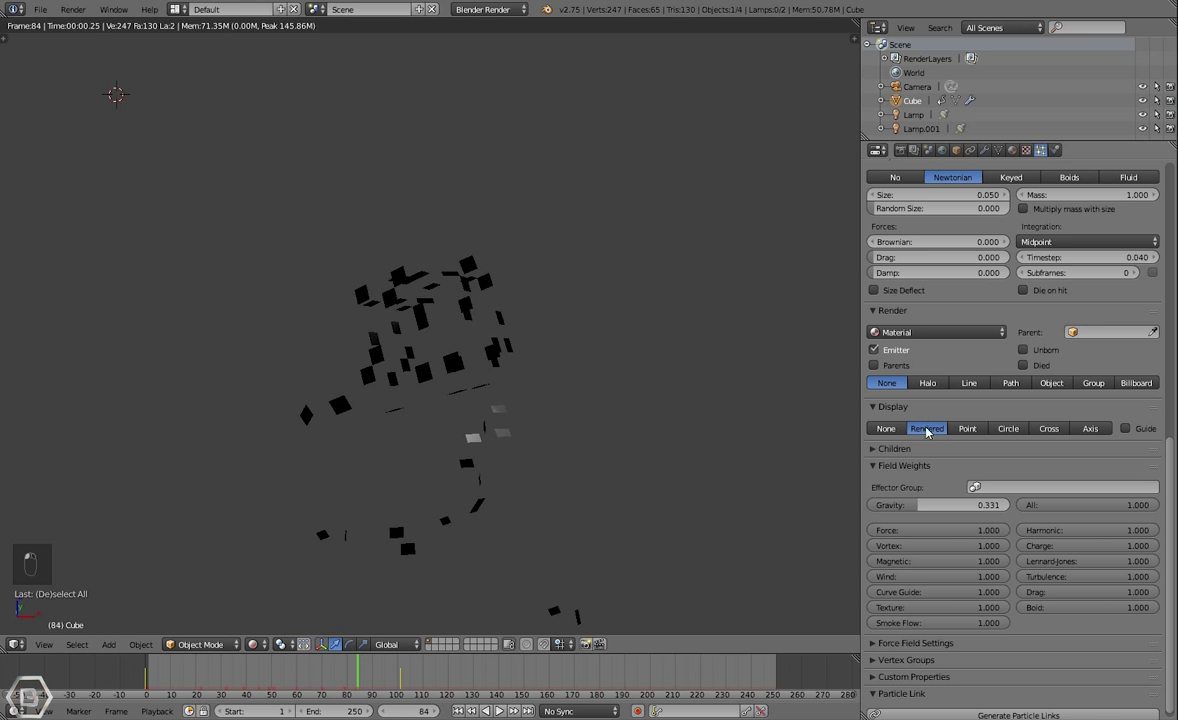
{"action": "key", "text": "KP_0"}
{"action": "scroll", "coordinate": [480, 408], "scroll_direction": "up", "scroll_amount": 1}
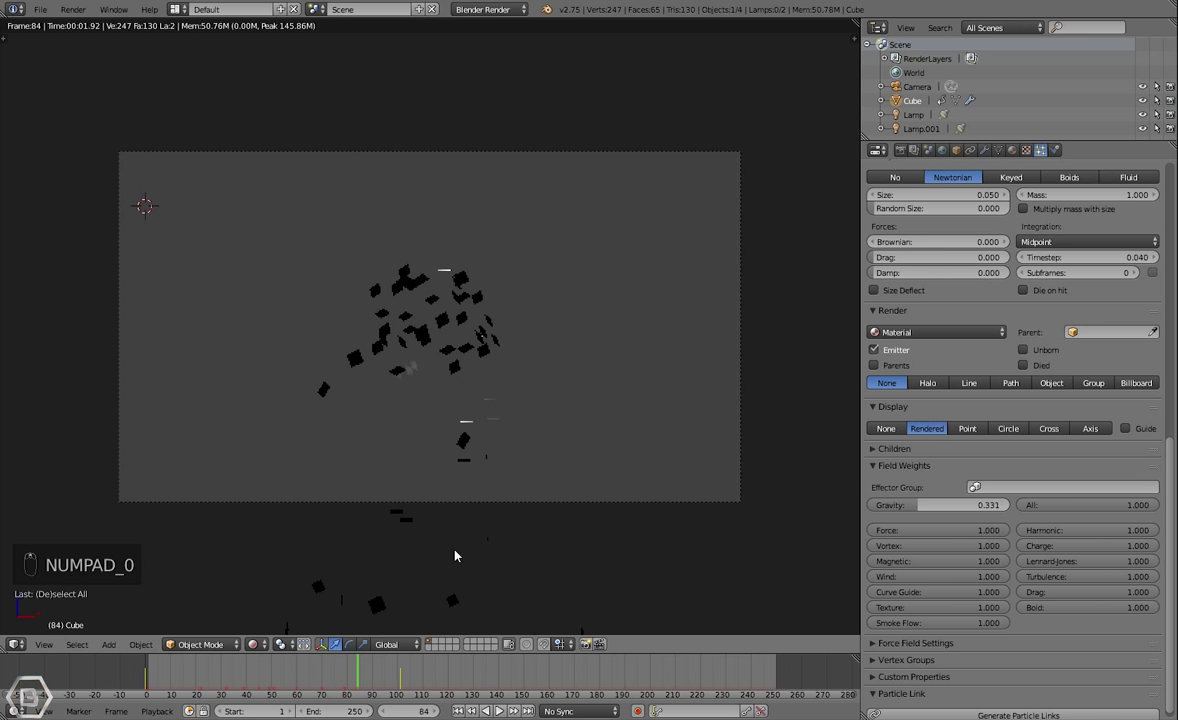
{"action": "left_click", "coordinate": [287, 670]}
{"action": "left_click", "coordinate": [253, 647]}
{"action": "left_click", "coordinate": [289, 598]}
Enable Halo in the spot shape of both spot lamps behind the cube and deselect everything
{"action": "middle_click_drag", "start_coordinate": [400, 380], "coordinate": [576, 450]}
{"action": "scroll", "coordinate": [576, 450], "scroll_direction": "up", "scroll_amount": 3}
{"action": "right_click", "coordinate": [173, 466]}
{"action": "middle_click_drag", "start_coordinate": [223, 446], "coordinate": [260, 410]}
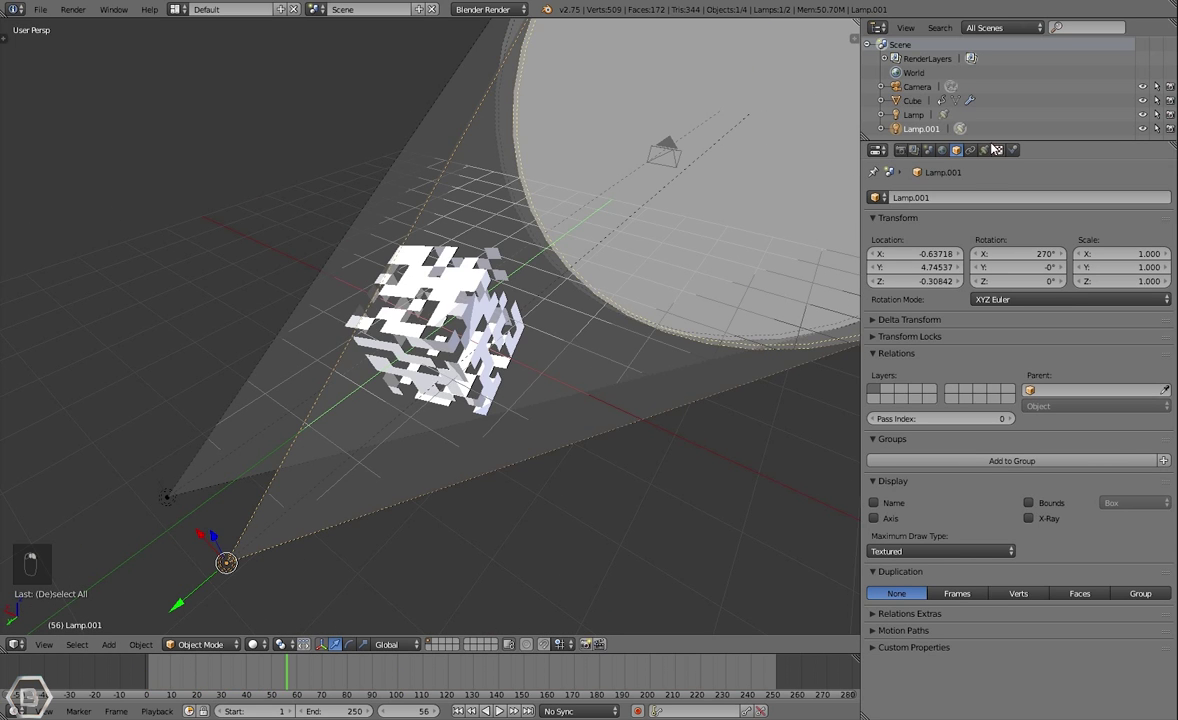
{"action": "left_click", "coordinate": [984, 150]}
{"action": "middle_click_drag", "start_coordinate": [390, 435], "coordinate": [547, 471]}
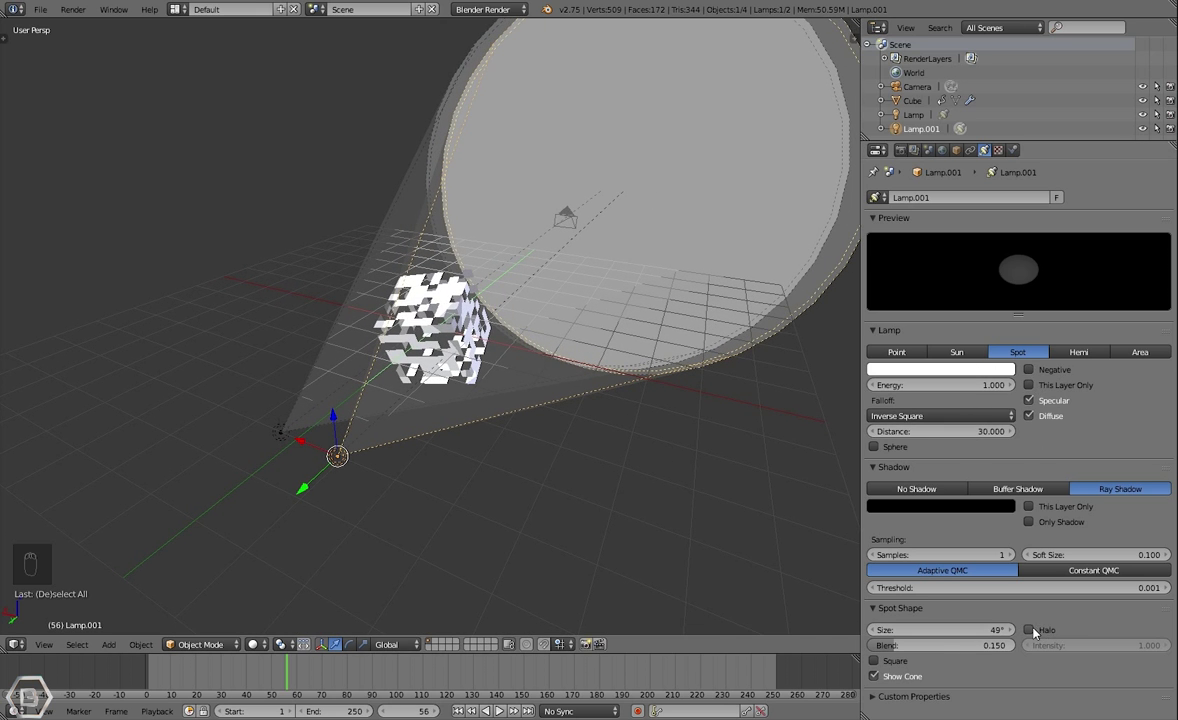
{"action": "right_click", "coordinate": [281, 432]}
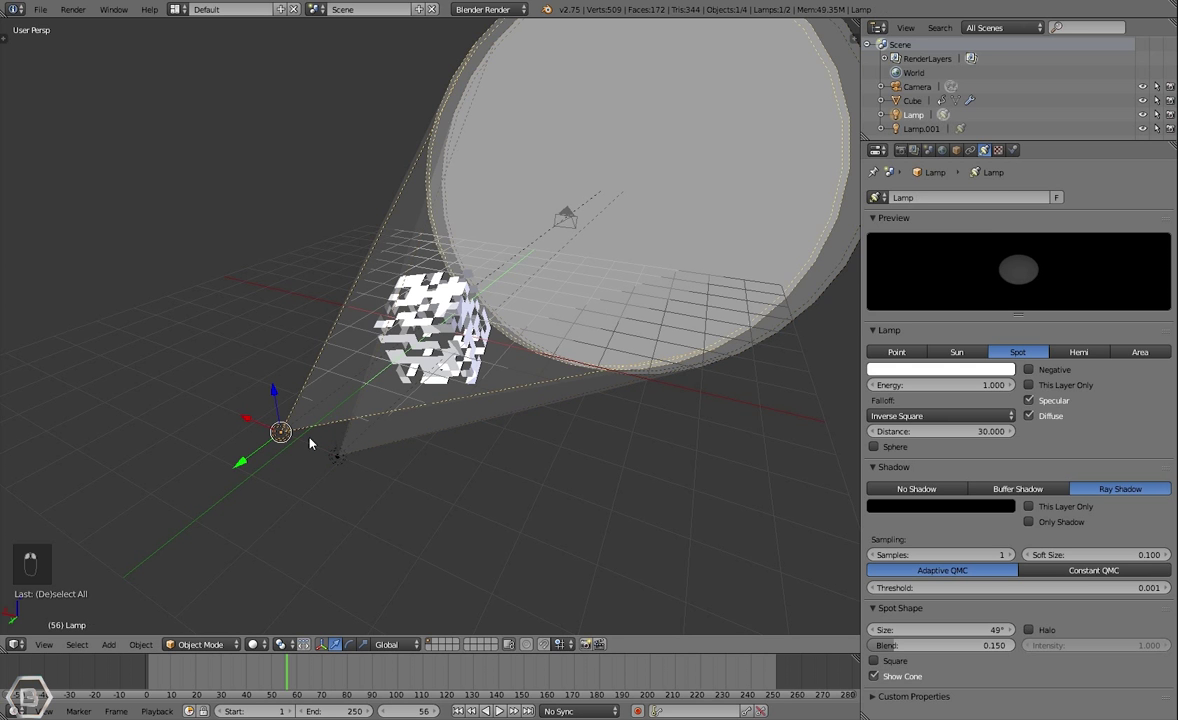
{"action": "left_click", "coordinate": [1041, 631]}
{"action": "middle_click_drag", "start_coordinate": [585, 400], "coordinate": [495, 362]}
{"action": "key", "text": "a"}
Preview the lamp halos around the cube at several frames in Rendered shading, from free angles and through the camera
{"action": "left_click", "coordinate": [258, 645]}
{"action": "left_click", "coordinate": [308, 626]}
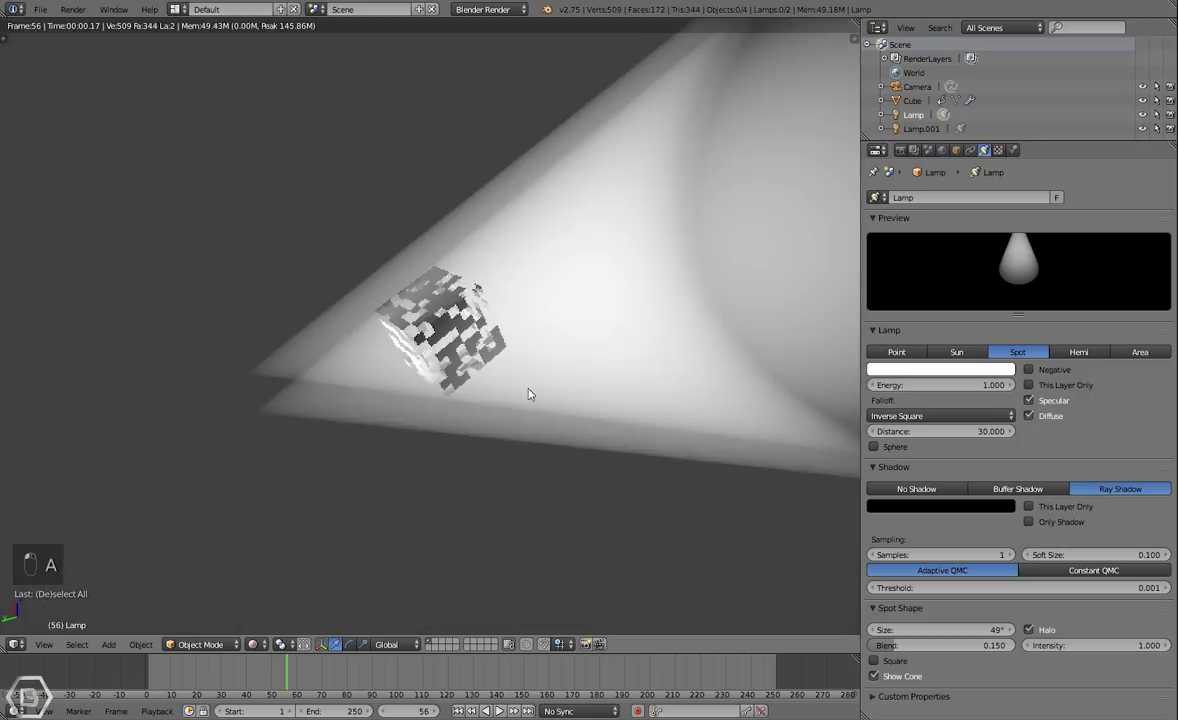
{"action": "middle_click_drag", "start_coordinate": [265, 418], "coordinate": [462, 438]}
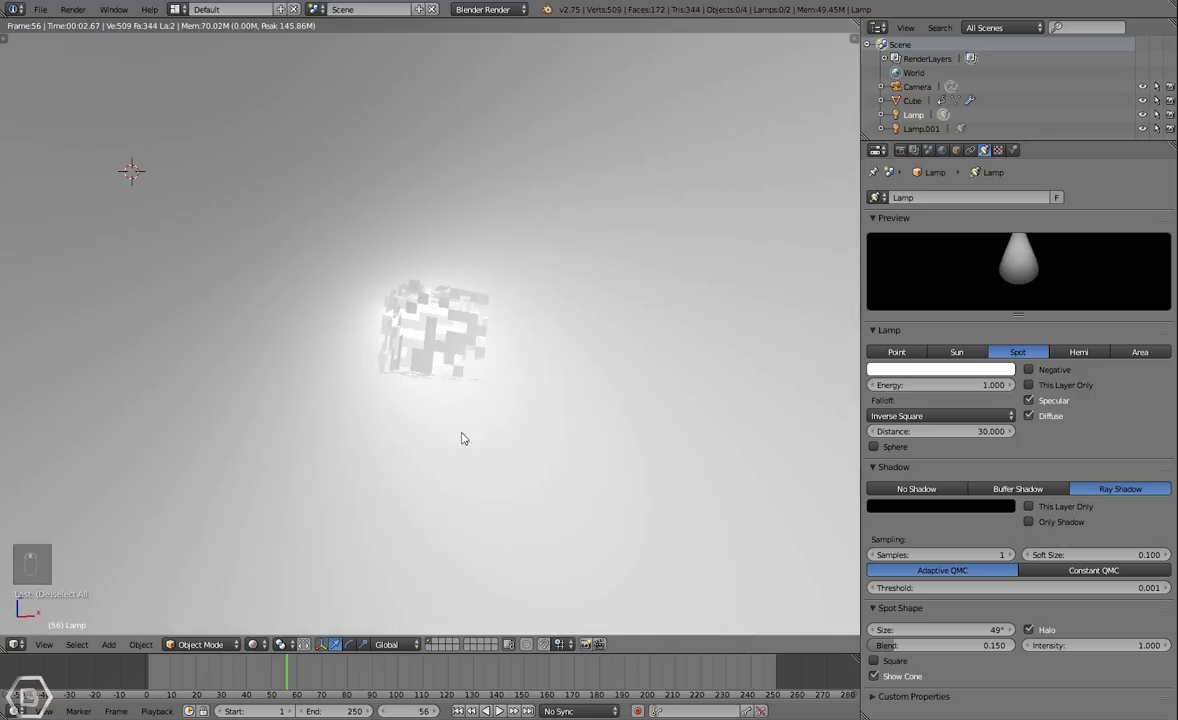
{"action": "left_click", "coordinate": [211, 664]}
{"action": "left_click", "coordinate": [187, 667]}
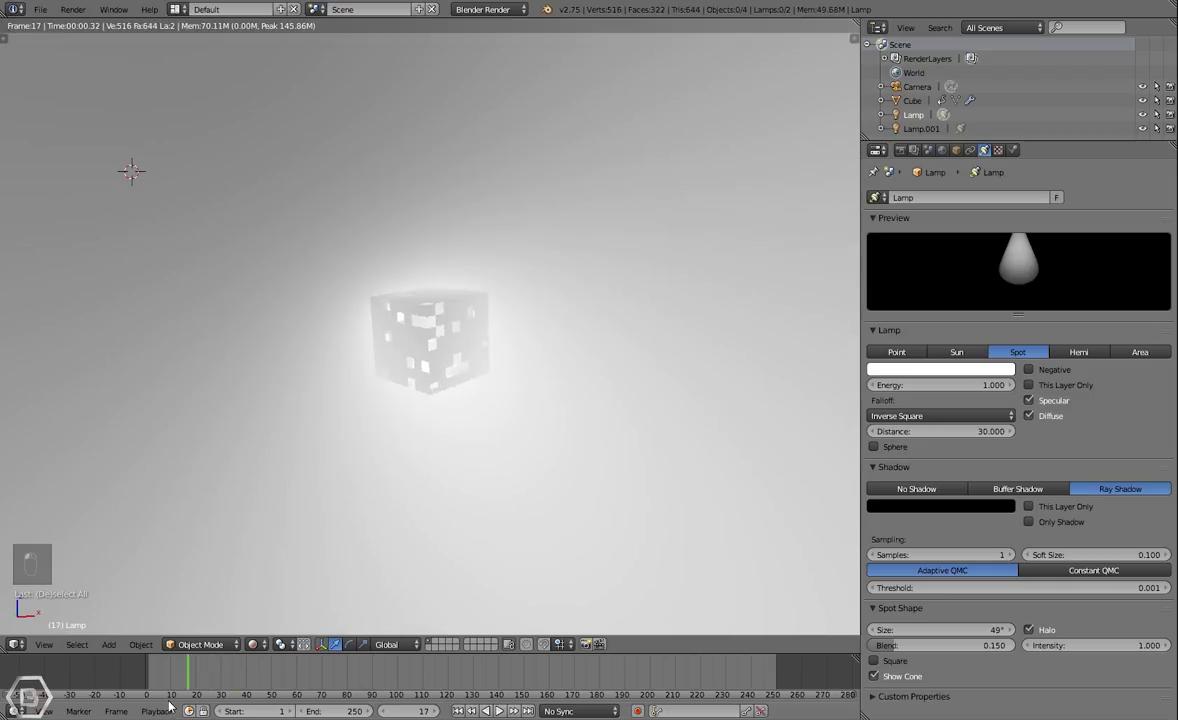
{"action": "middle_click_drag", "start_coordinate": [159, 692], "coordinate": [166, 674]}
{"action": "left_click", "coordinate": [165, 670]}
{"action": "left_click", "coordinate": [295, 674]}
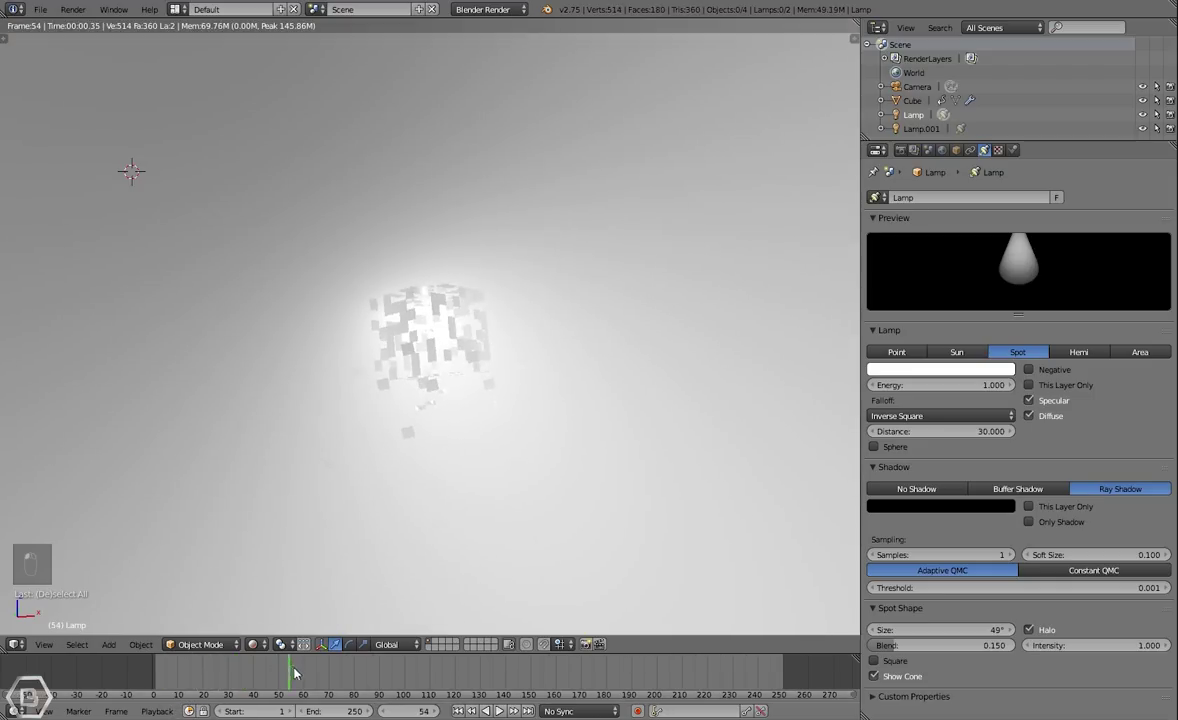
{"action": "key", "text": "KP_0"}
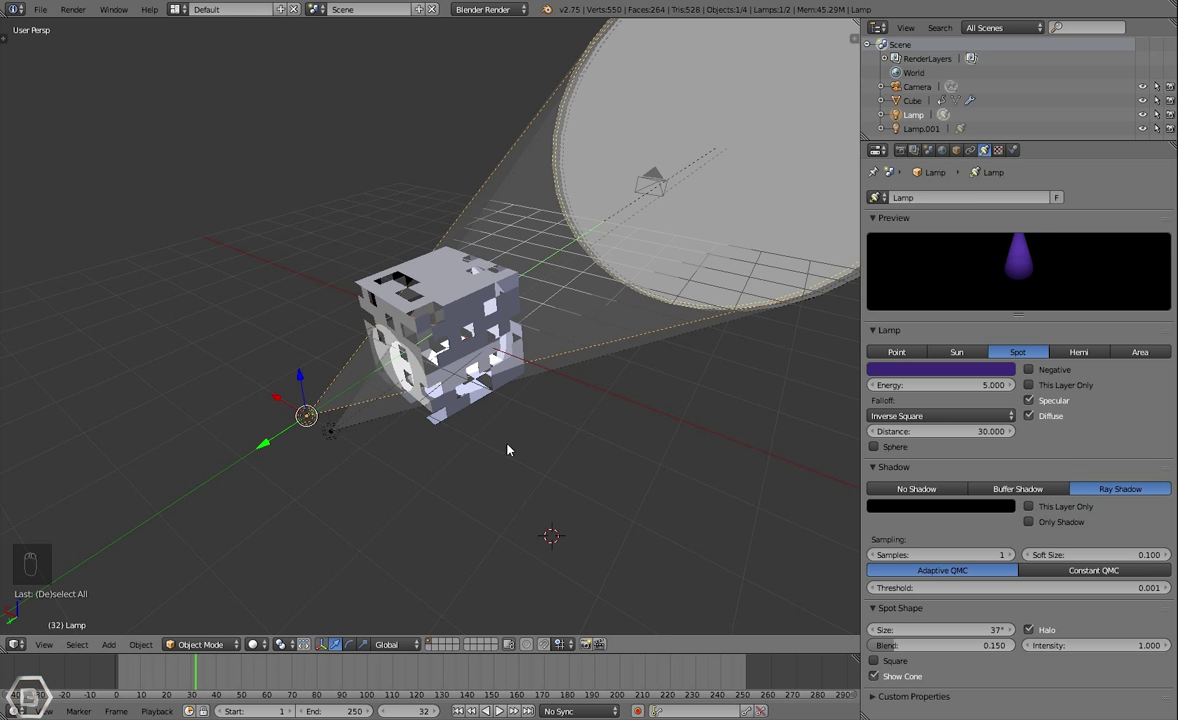
Move the blue and purple spot lamps closer together along the X axis, the purple one by about 0.08 units
{"action": "middle_click_drag", "start_coordinate": [507, 447], "coordinate": [466, 476]}
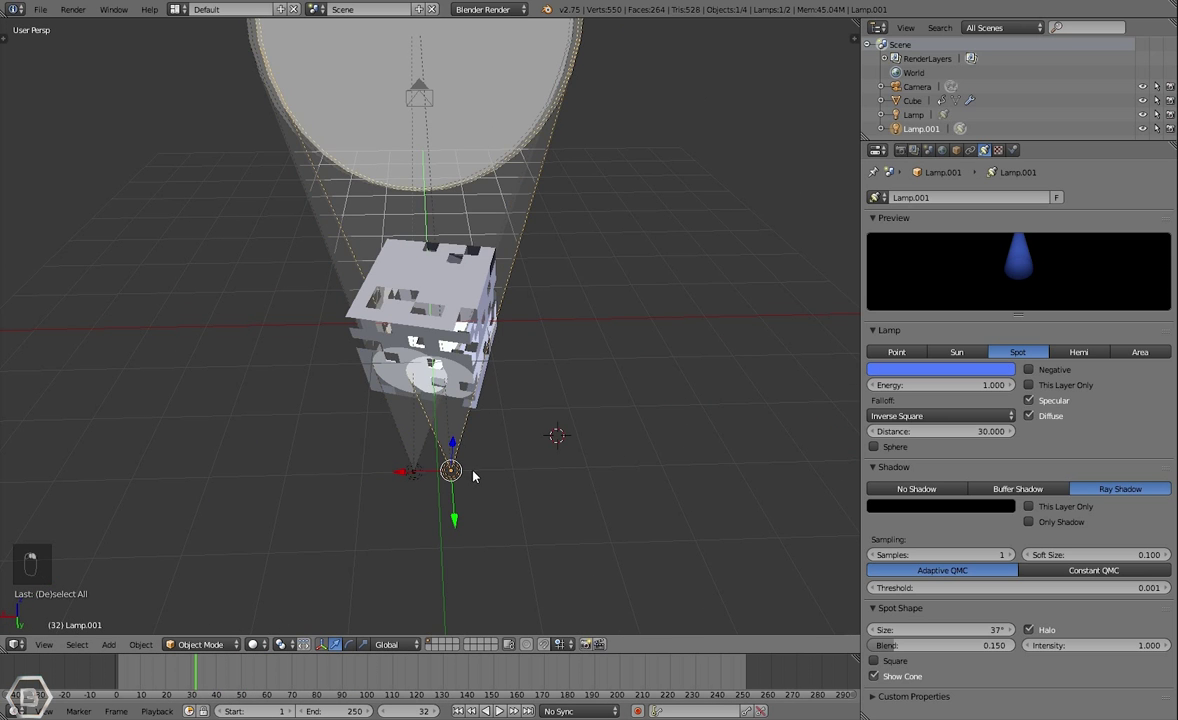
{"action": "key", "text": "g"}
{"action": "right_click", "coordinate": [410, 476]}
{"action": "key", "text": "g"}
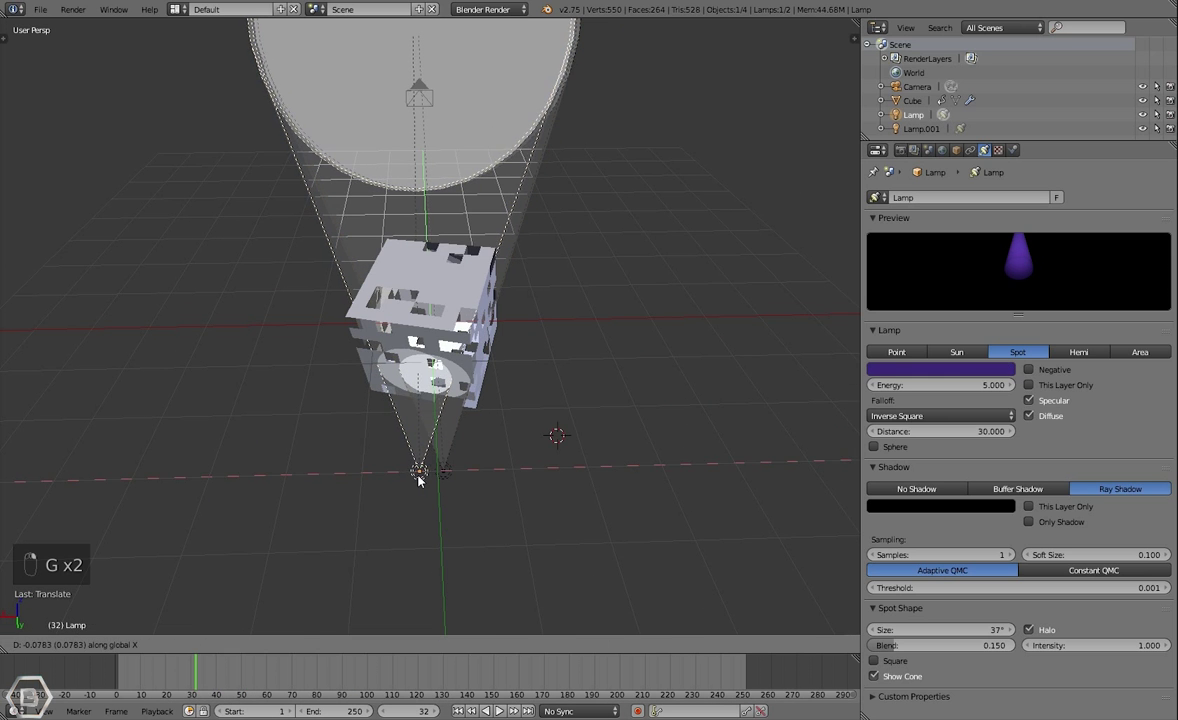
{"action": "left_click", "coordinate": [420, 478]}
{"action": "key", "text": "a"}
{"action": "middle_click_drag", "start_coordinate": [458, 485], "coordinate": [463, 473]}
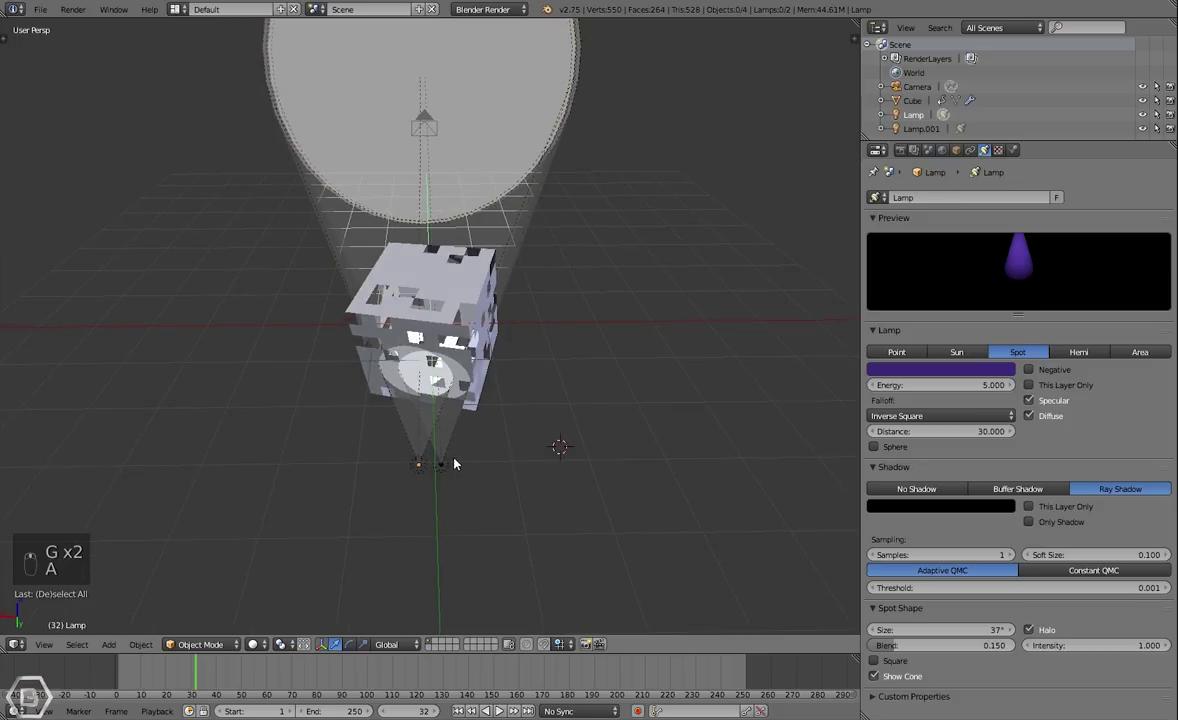
Set the shadow type of both the blue and the purple spot lamp to Buffer Shadow
{"action": "right_click", "coordinate": [445, 463]}
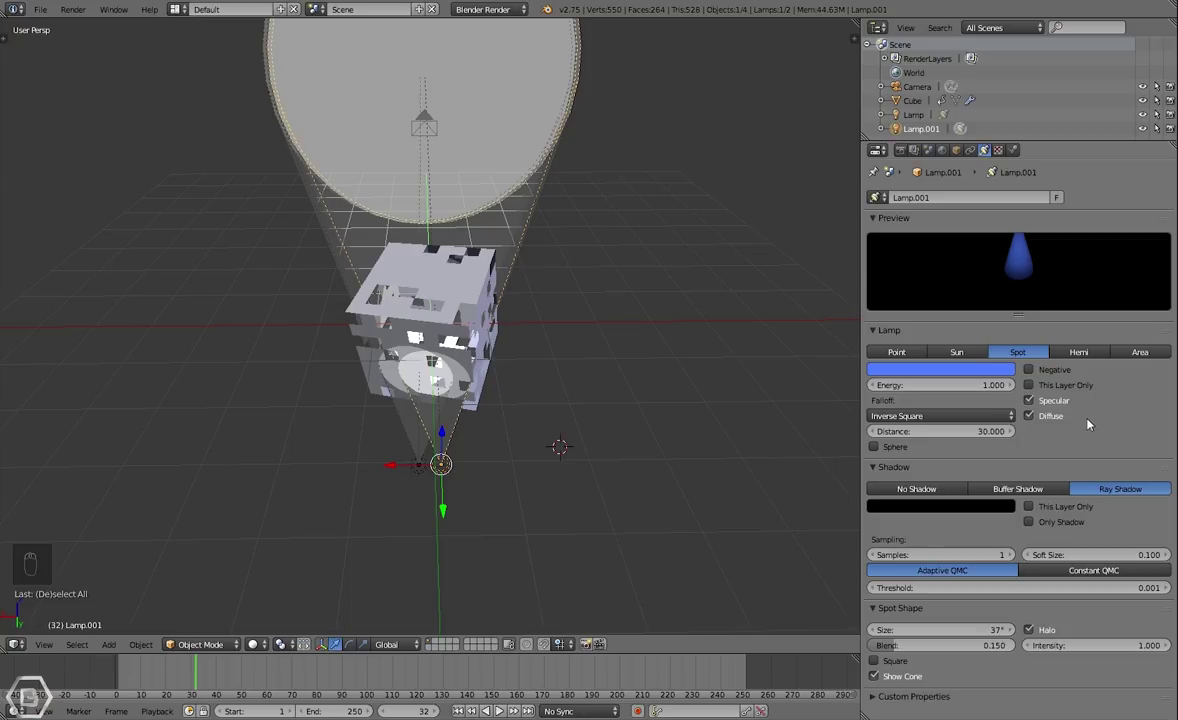
{"action": "left_click", "coordinate": [1018, 489]}
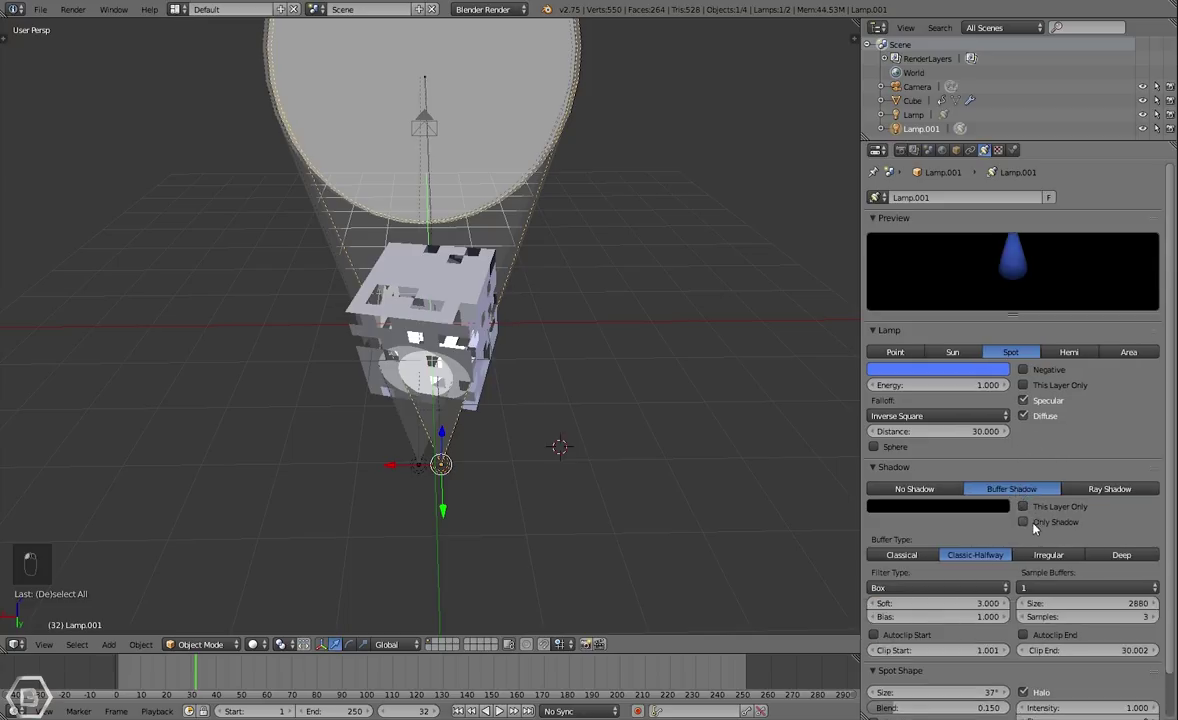
{"action": "right_click", "coordinate": [418, 463]}
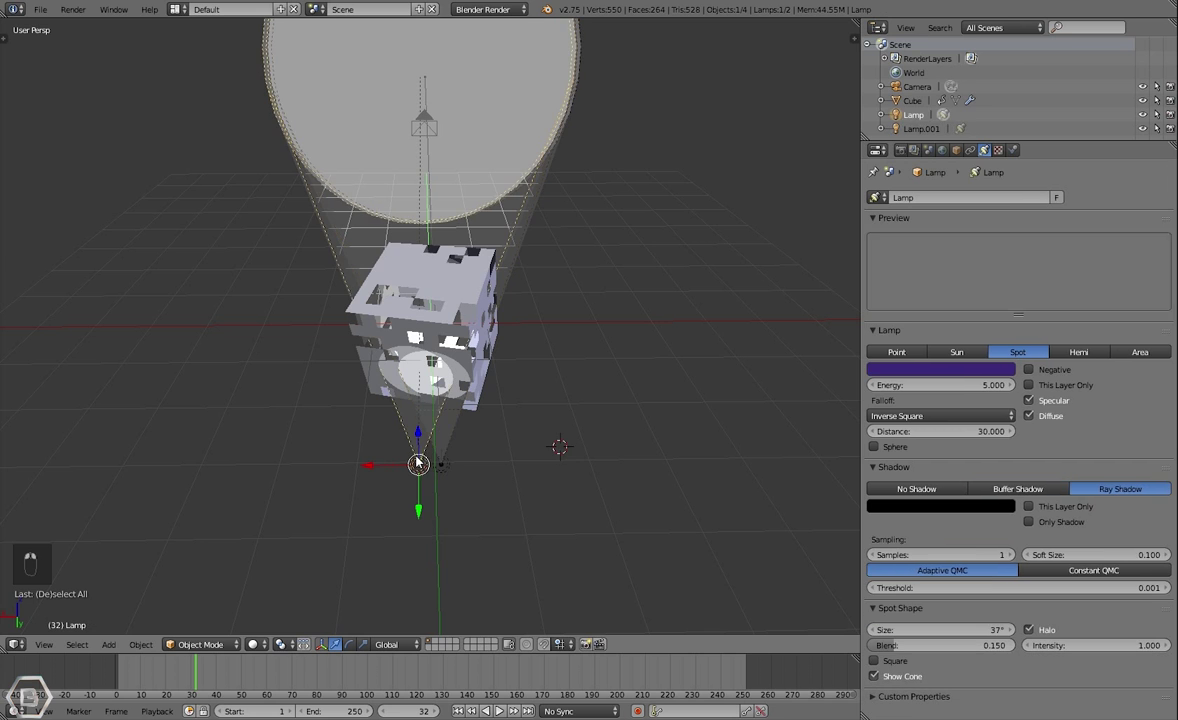
{"action": "left_click", "coordinate": [1000, 489]}
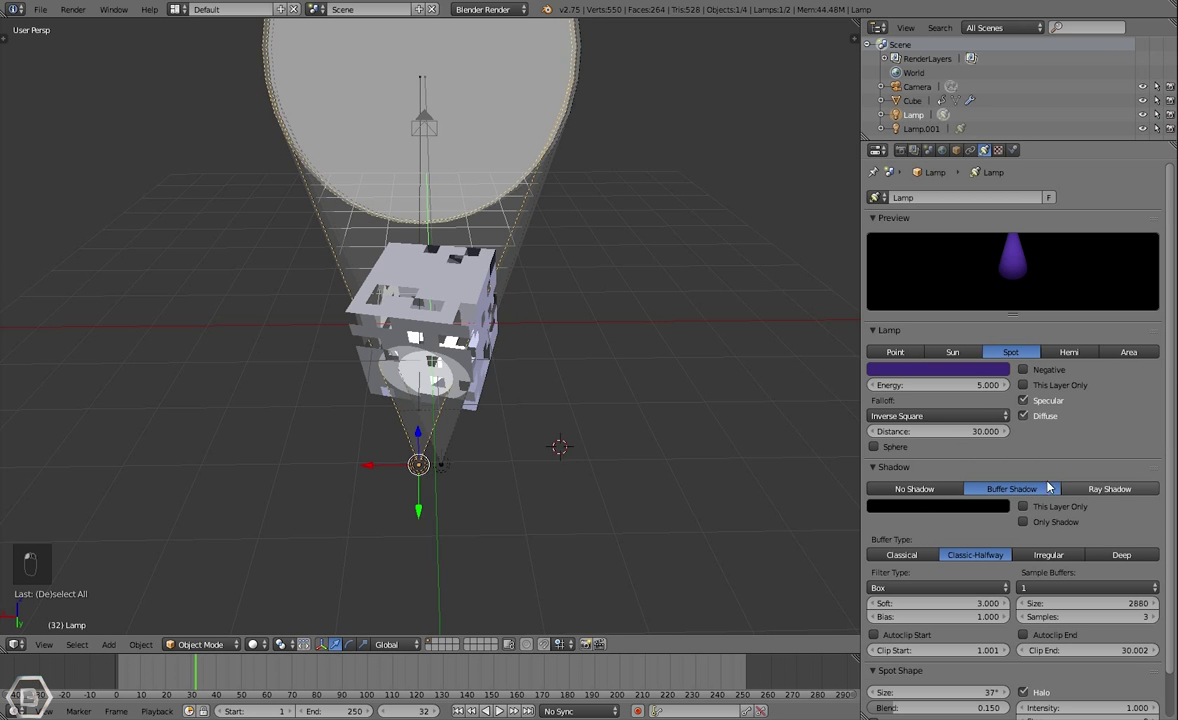
Set the halo step of the blue spot lamp to 1 and that of the purple spot lamp to 5
{"action": "right_click", "coordinate": [441, 464]}
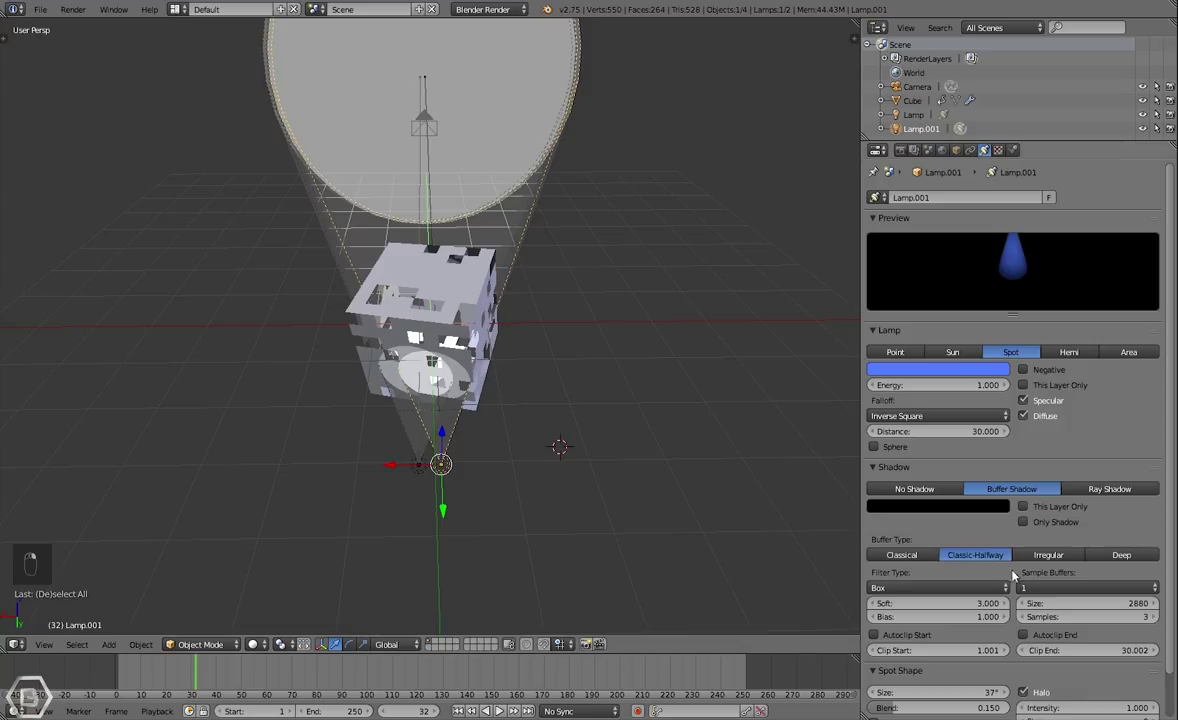
{"action": "scroll", "coordinate": [990, 481], "scroll_direction": "down", "scroll_amount": 2}
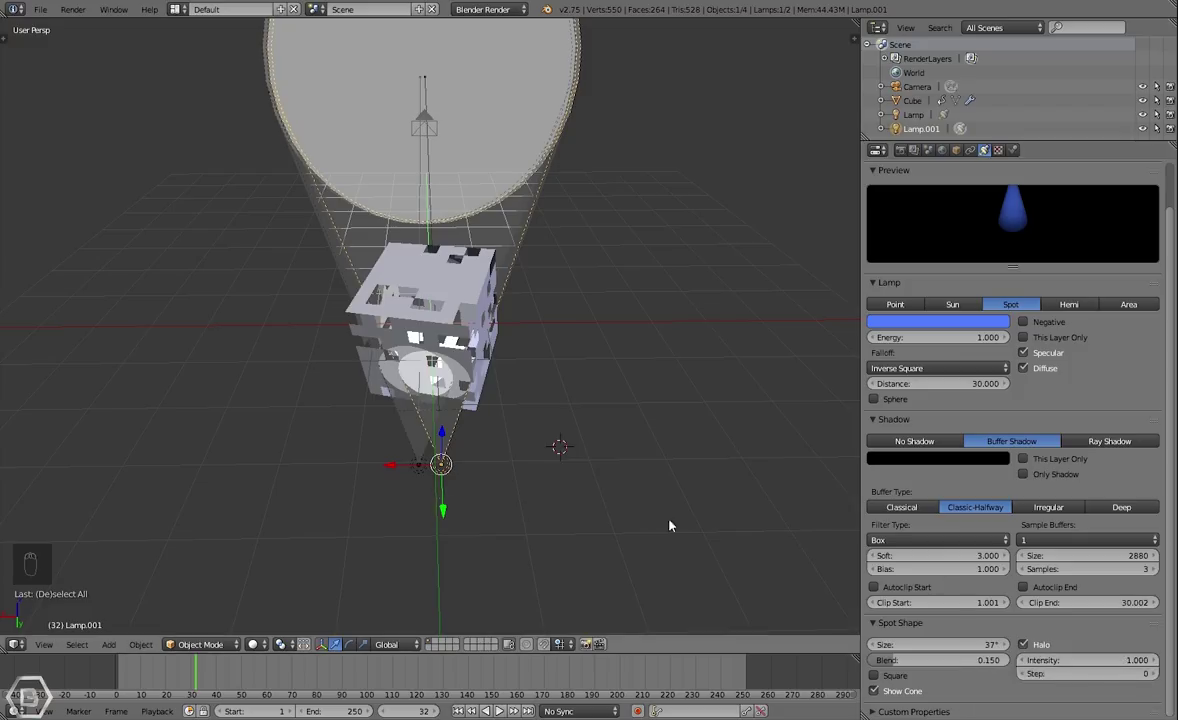
{"action": "left_click", "coordinate": [1116, 675]}
{"action": "type", "text": "1"}
{"action": "key", "text": "Return"}
{"action": "right_click", "coordinate": [409, 474]}
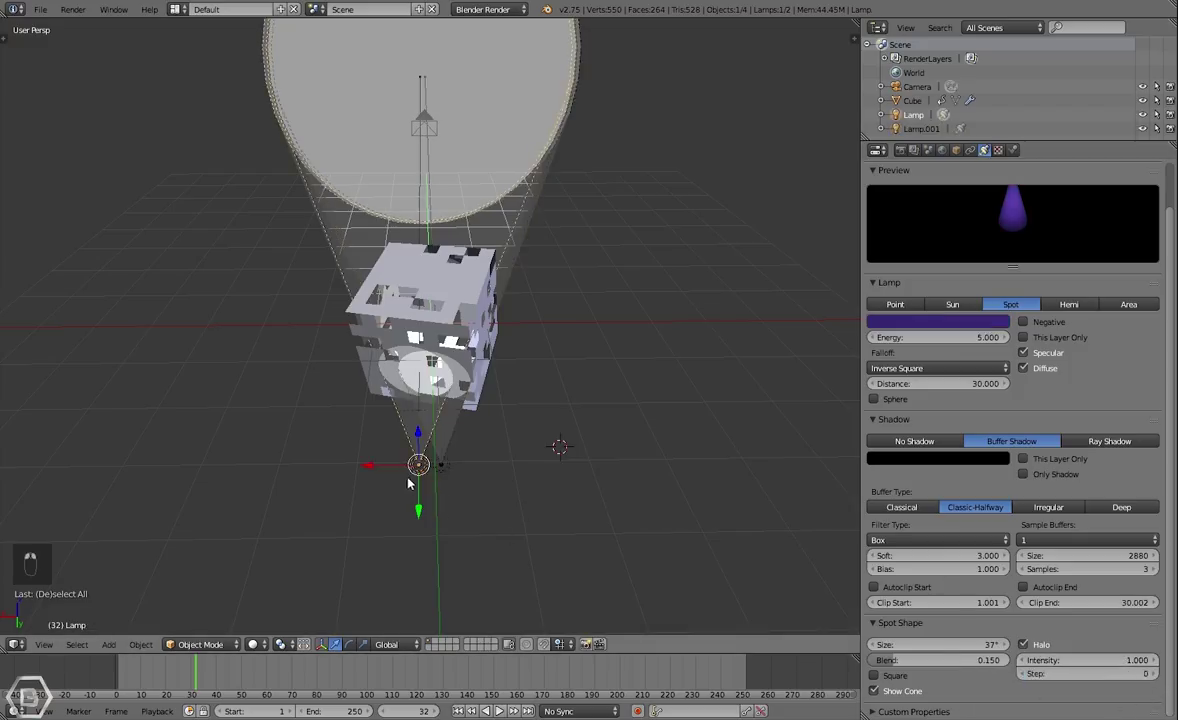
View the light rays through the camera in Rendered shading and scrub the timeline back to the start
{"action": "key", "text": "KP_0"}
{"action": "left_click", "coordinate": [252, 644]}
{"action": "left_click", "coordinate": [285, 500]}
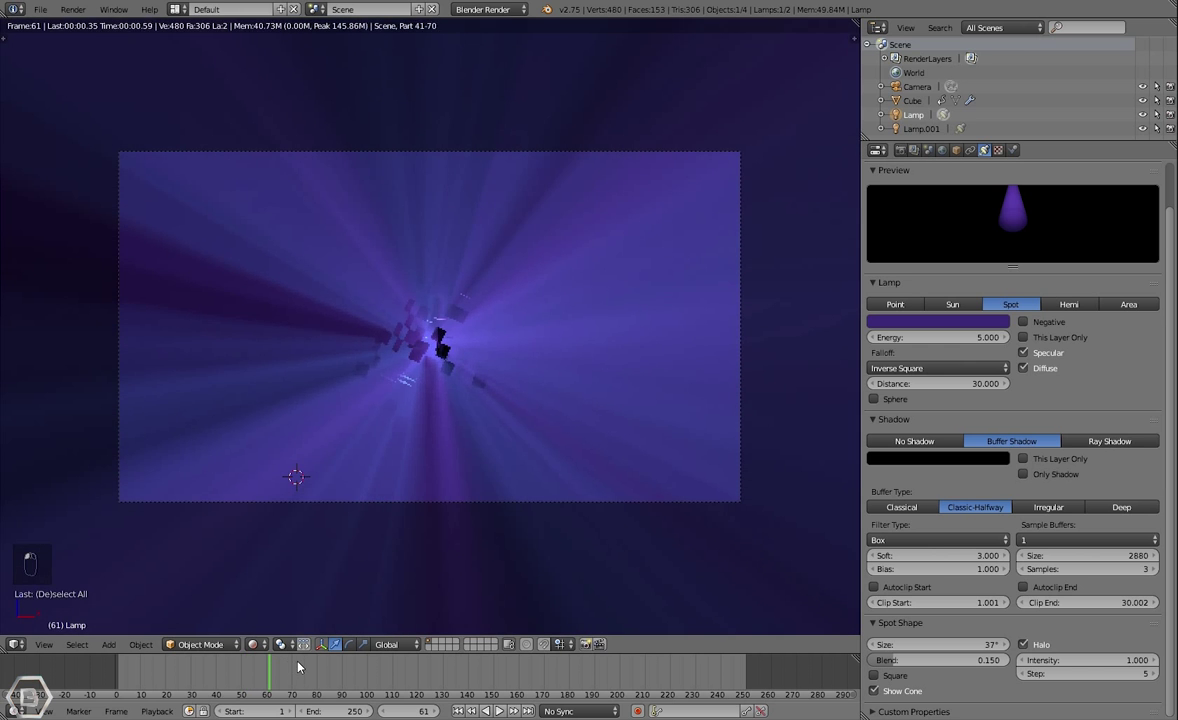
{"action": "left_click_drag", "start_coordinate": [298, 667], "coordinate": [123, 680]}
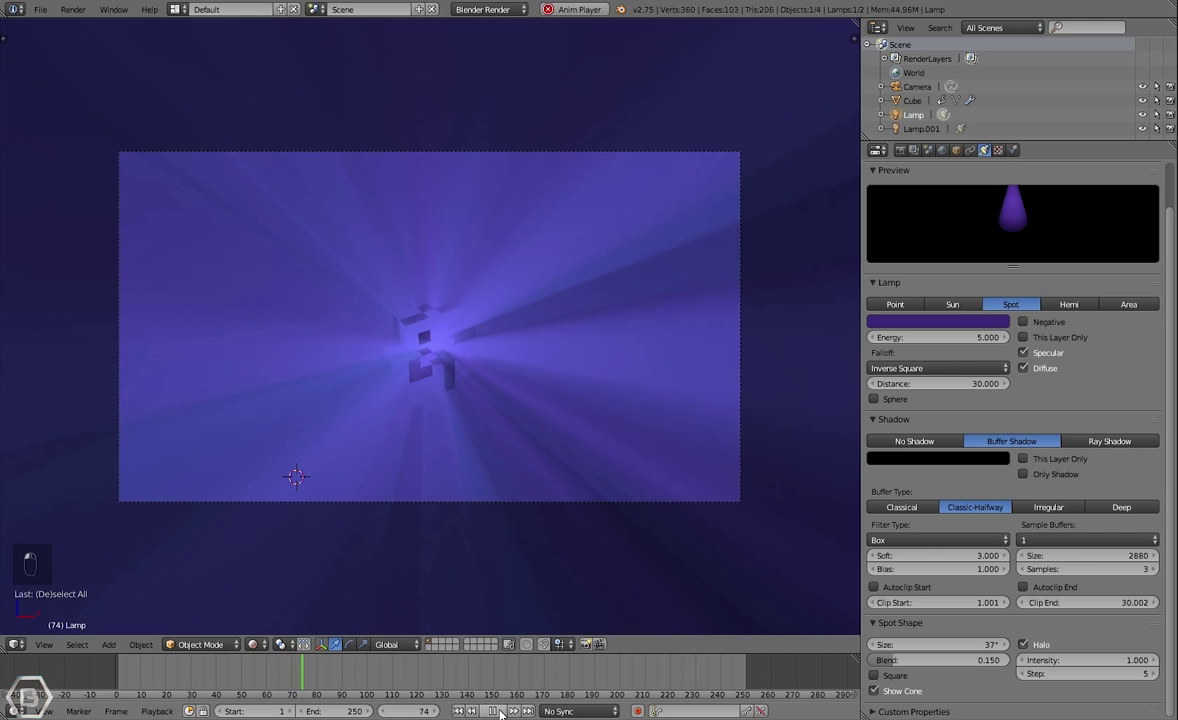
Play the rendered preview in short bursts up to frame 101 and go back to the first frame
{"action": "left_click", "coordinate": [494, 711]}
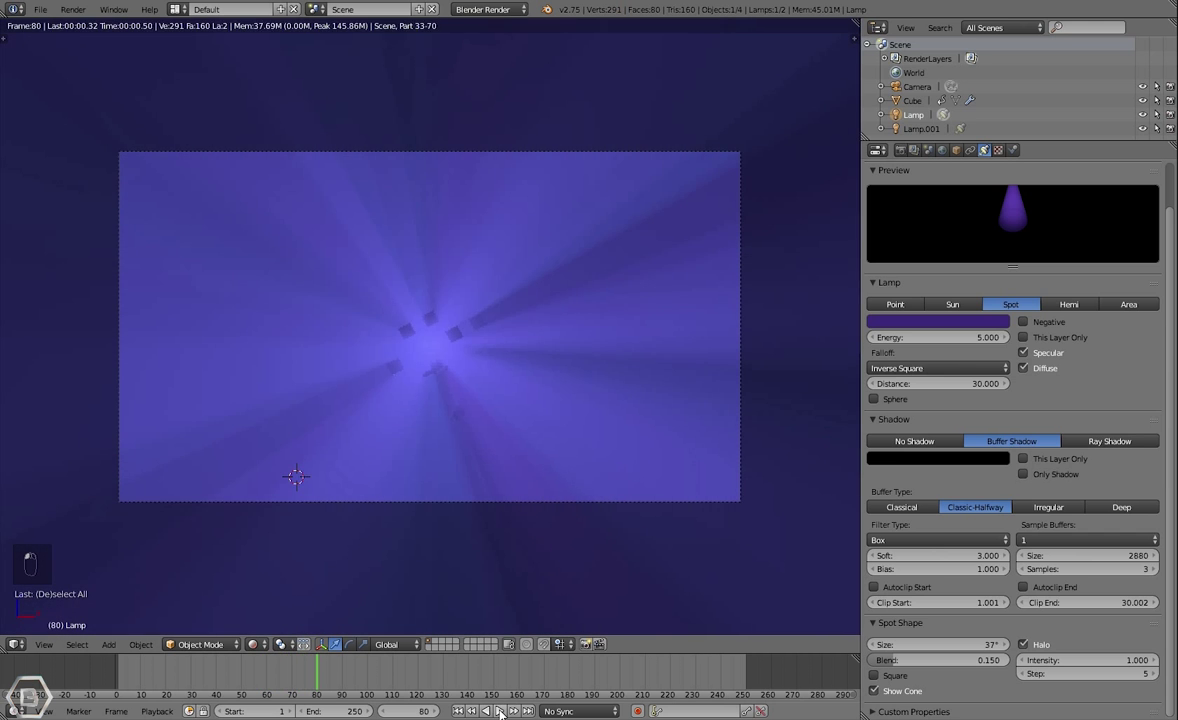
{"action": "left_click", "coordinate": [500, 711]}
{"action": "left_click", "coordinate": [500, 711]}
{"action": "left_click", "coordinate": [500, 712]}
{"action": "left_click", "coordinate": [500, 712]}
{"action": "left_click", "coordinate": [500, 712]}
{"action": "left_click", "coordinate": [500, 712]}
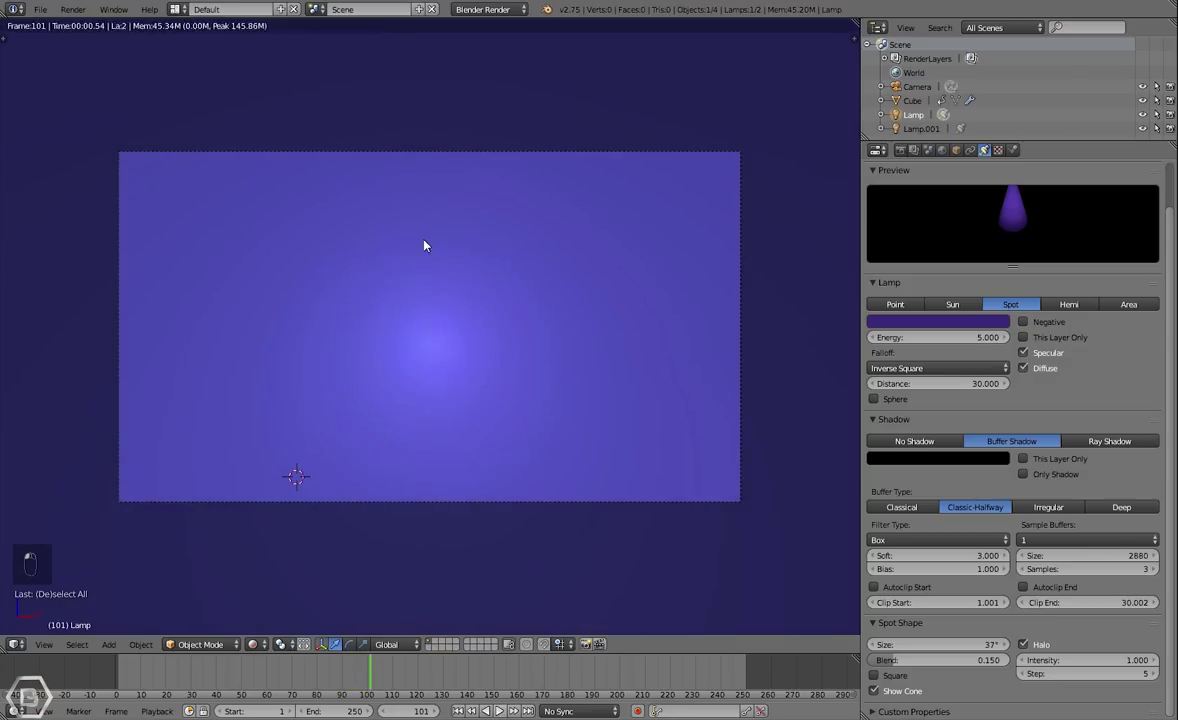
{"action": "left_click", "coordinate": [458, 711]}
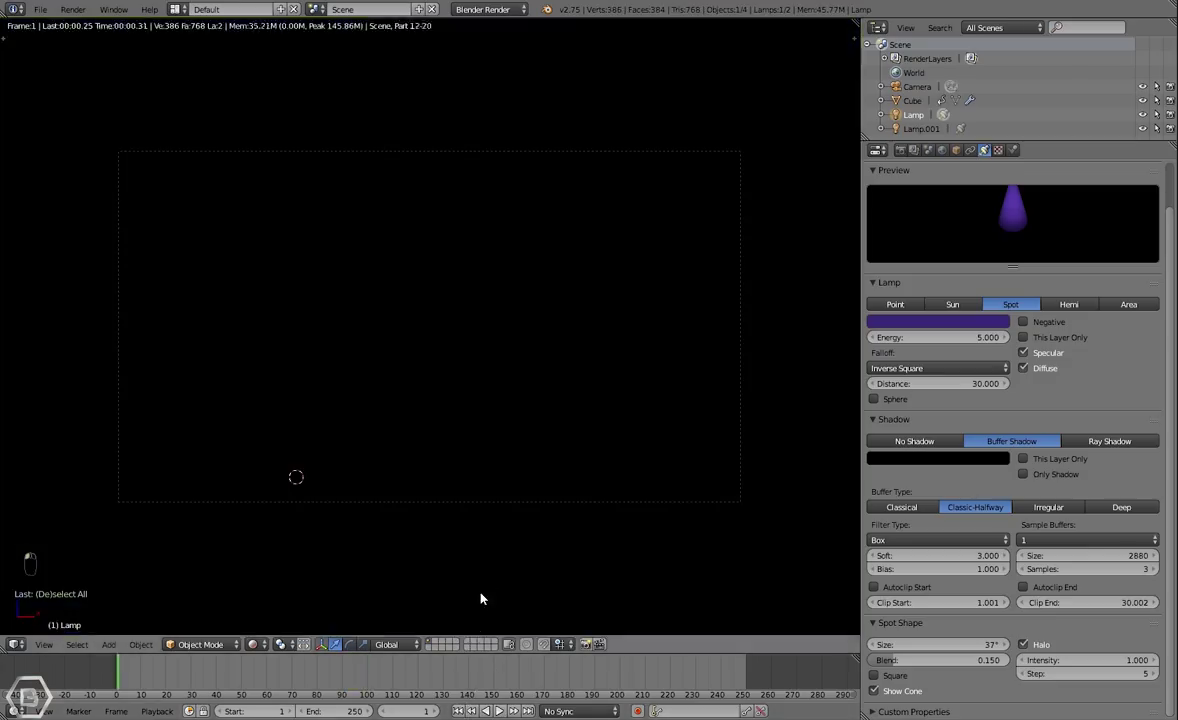
Leave the rendered preview for Solid shading and examine how the spot cones extend from the lamps past the cube and camera
{"action": "middle_click_drag", "start_coordinate": [390, 421], "coordinate": [531, 454]}
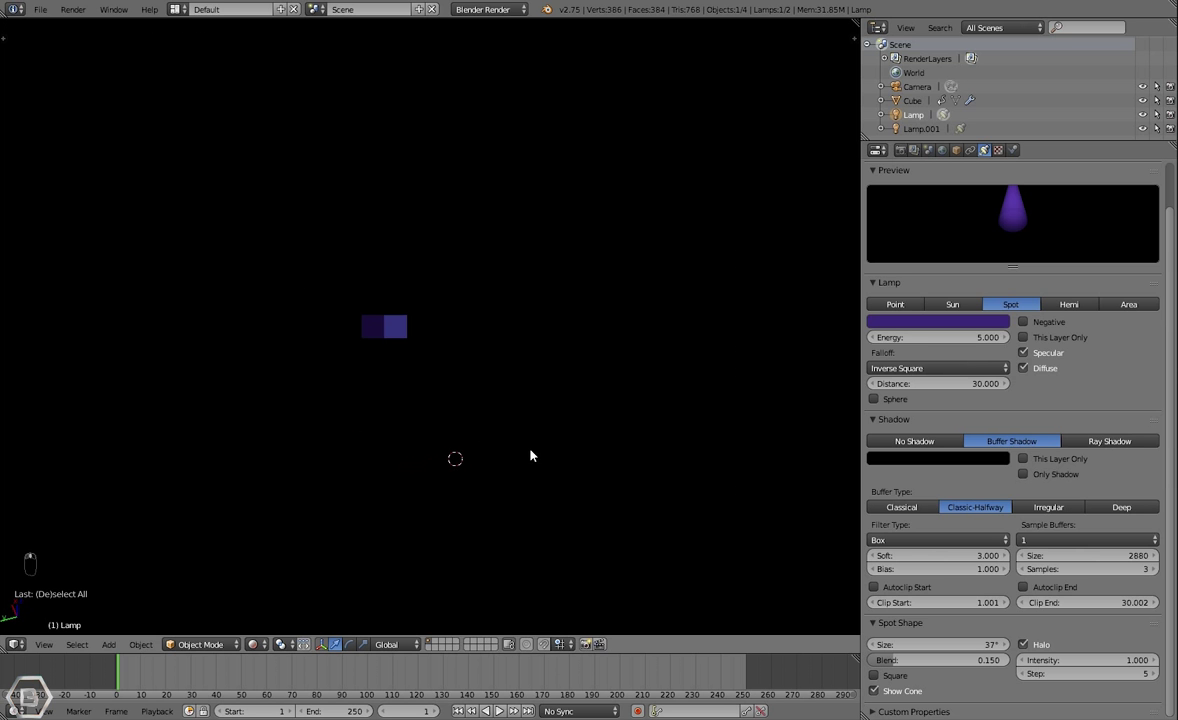
{"action": "left_click", "coordinate": [262, 645]}
{"action": "left_click", "coordinate": [299, 602]}
{"action": "middle_click_drag", "start_coordinate": [352, 500], "coordinate": [402, 478]}
{"action": "scroll", "coordinate": [425, 482], "scroll_direction": "up", "scroll_amount": 1}
{"action": "key", "text": "a"}
{"action": "scroll", "coordinate": [440, 496], "scroll_direction": "down", "scroll_amount": 2}
{"action": "middle_click_drag", "start_coordinate": [530, 455], "coordinate": [512, 328], "text": "shift"}
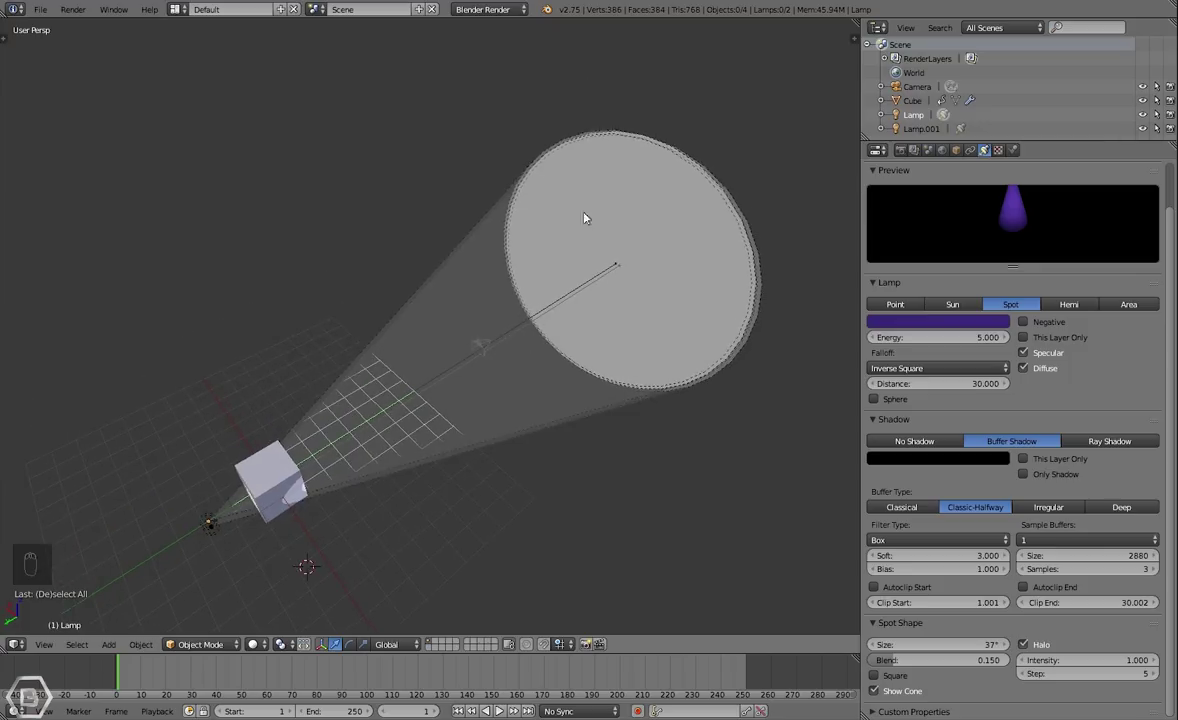
{"action": "middle_click_drag", "start_coordinate": [526, 344], "coordinate": [555, 333]}
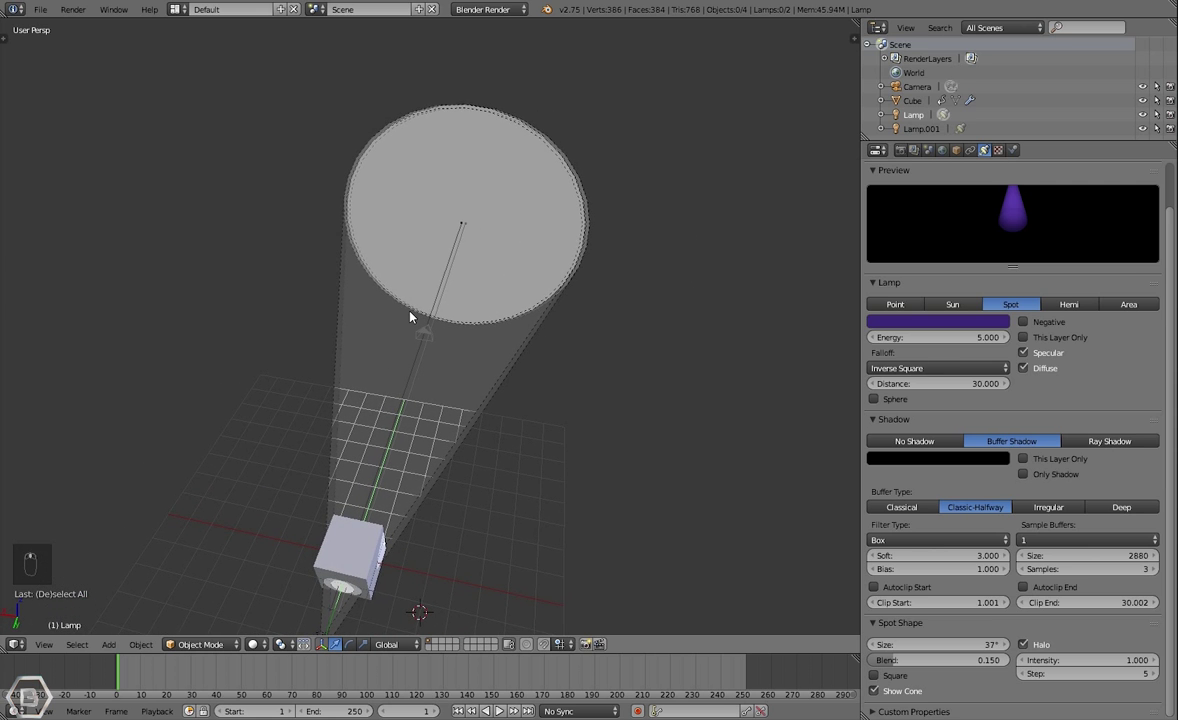